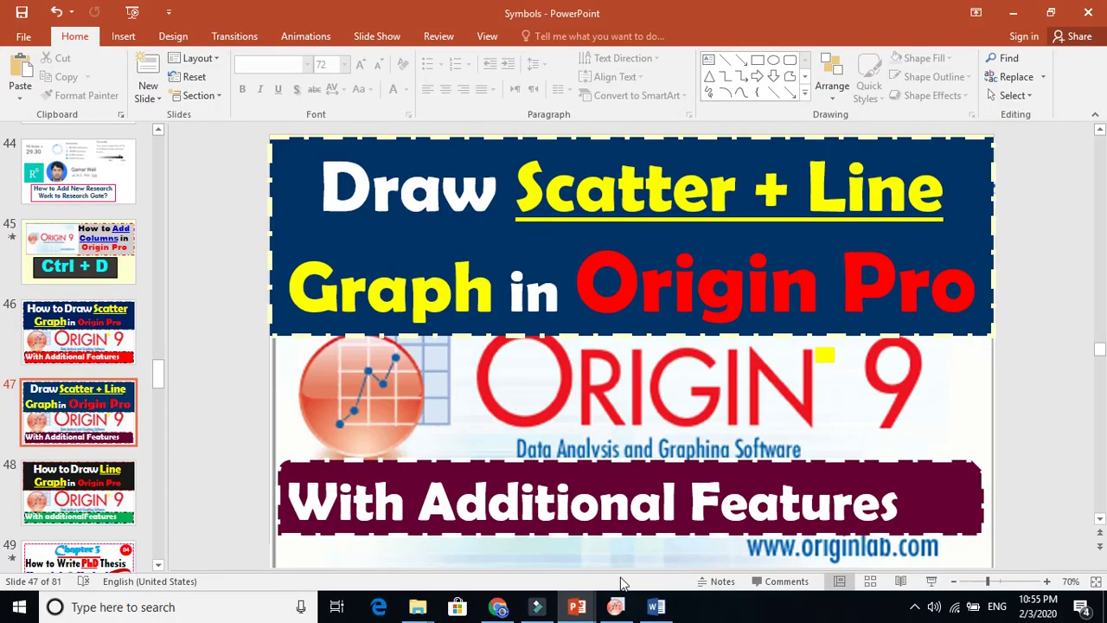
- Switch from PowerPoint to the OriginPro Book1 worksheet with the time and signal columns
click(615, 606)
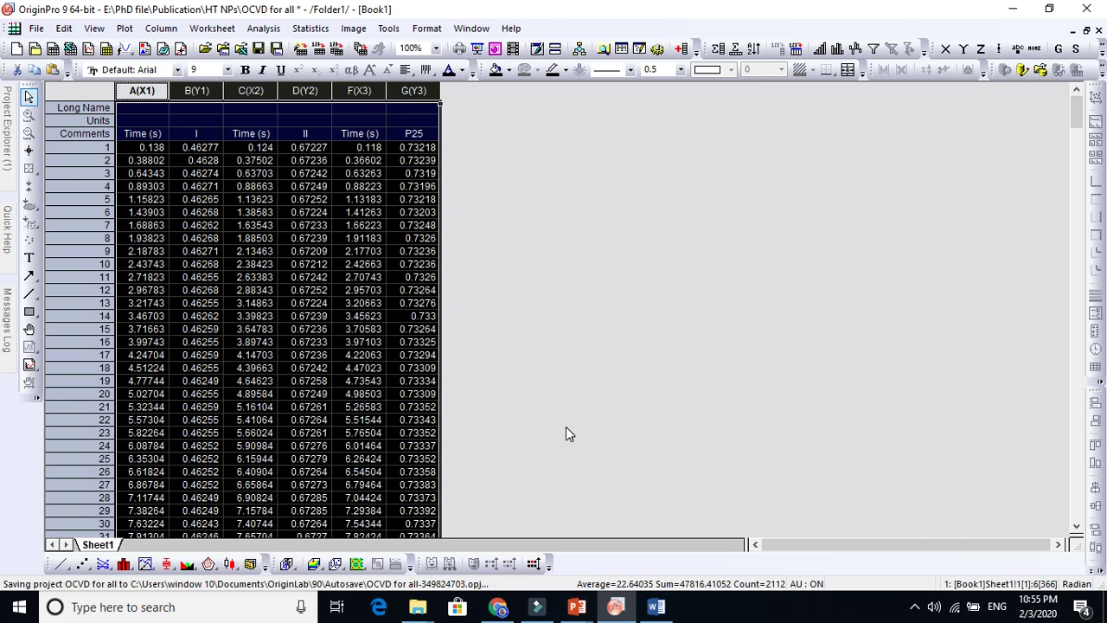
- Select columns A(X1) and B(Y1) together in the Book1 worksheet
click(449, 192)
click(142, 91)
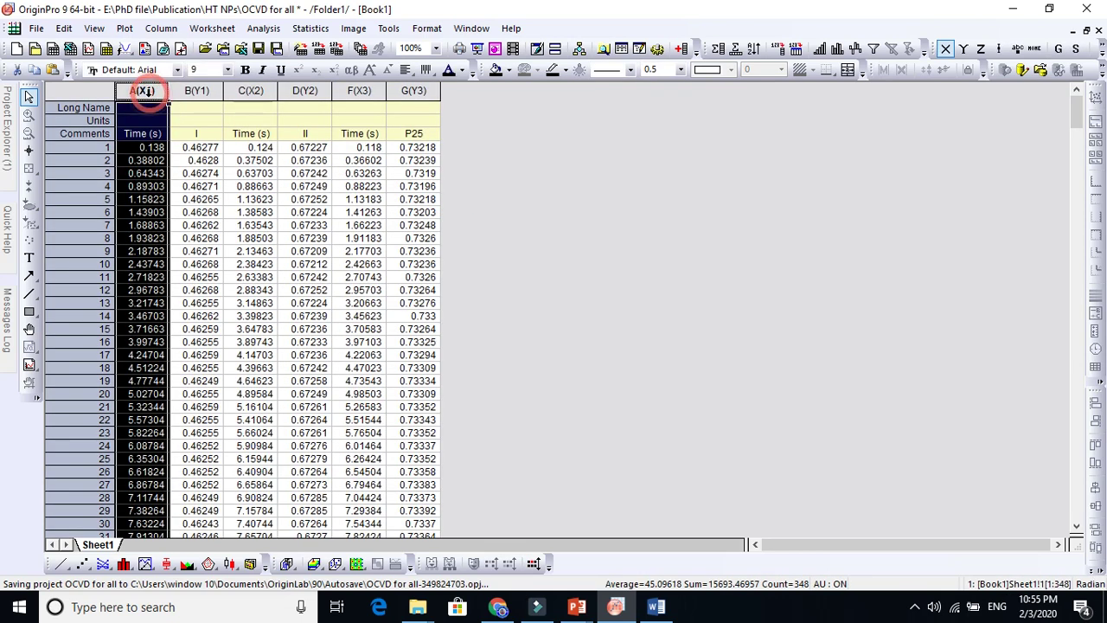
click(194, 91)
click(142, 91)
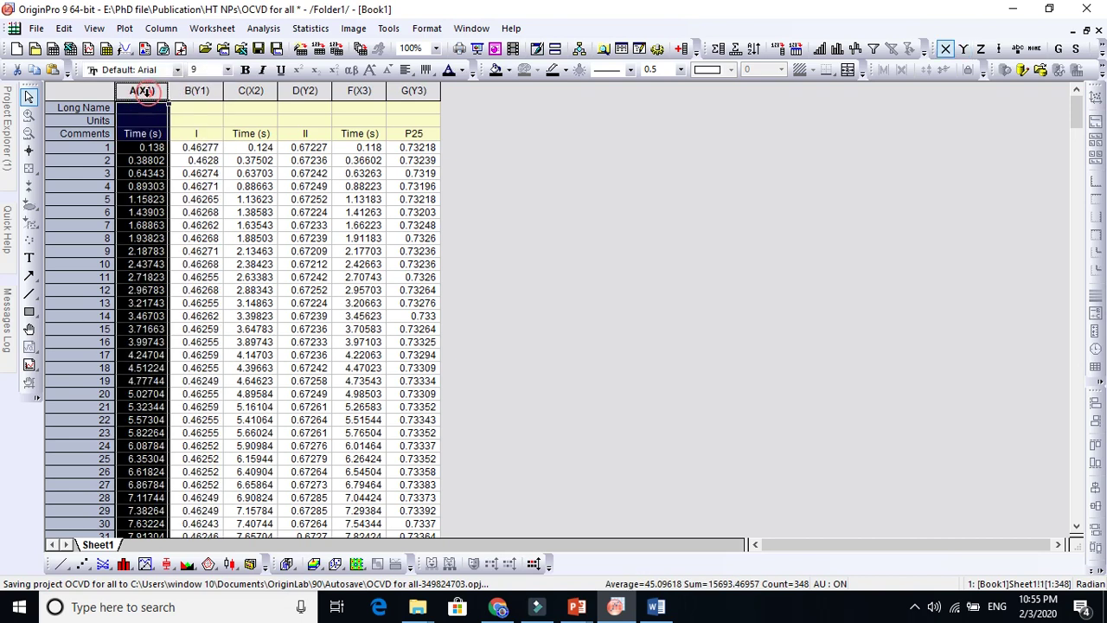
click(187, 90)
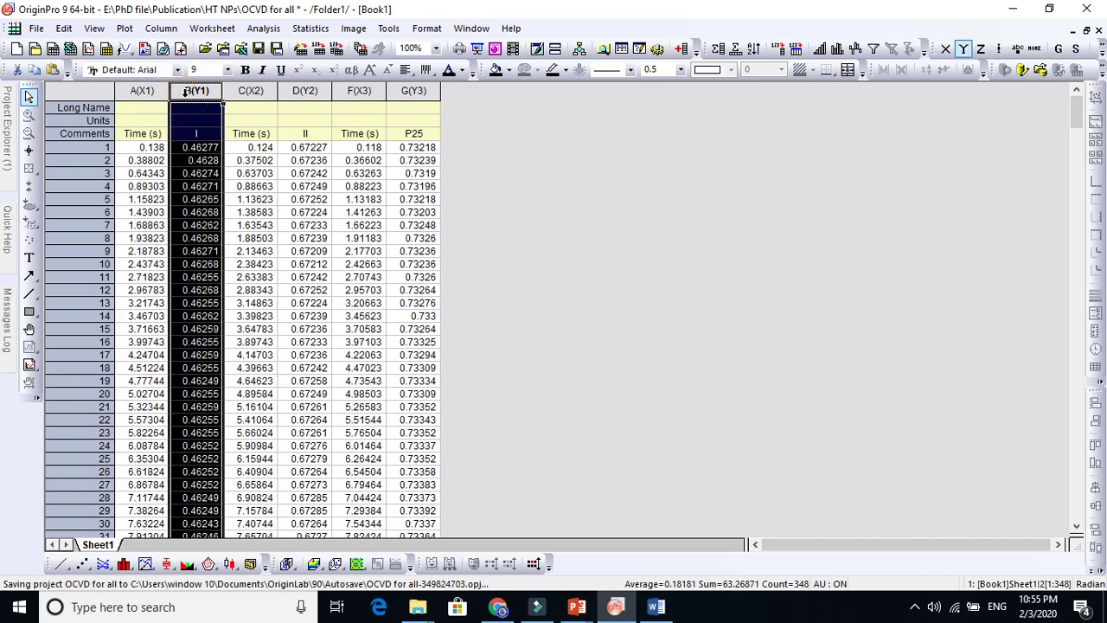
click(245, 94)
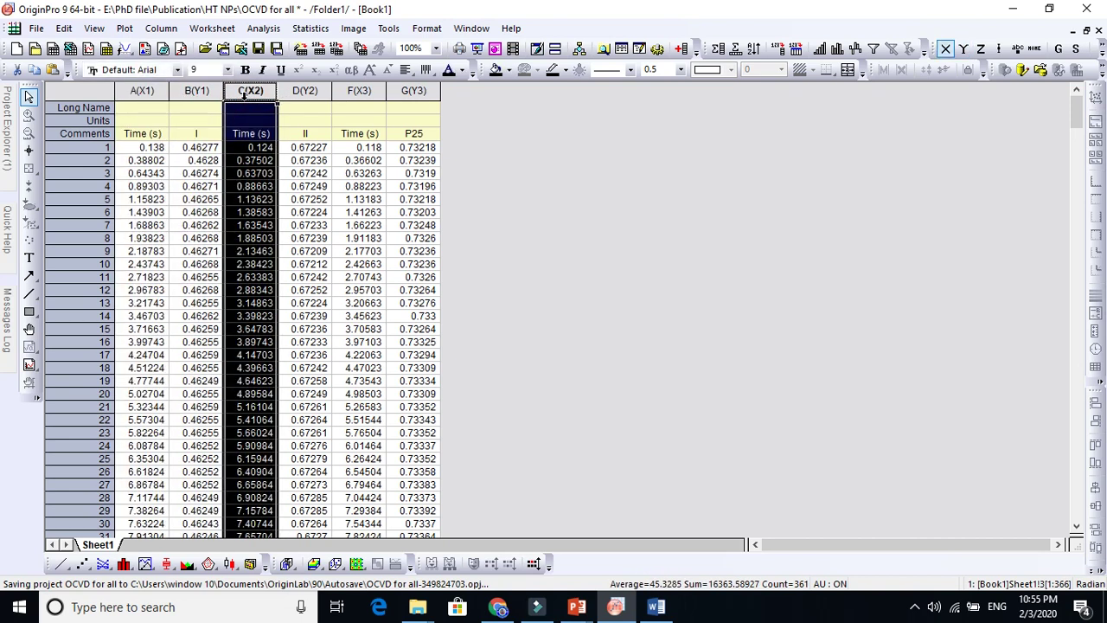
click(305, 93)
click(355, 93)
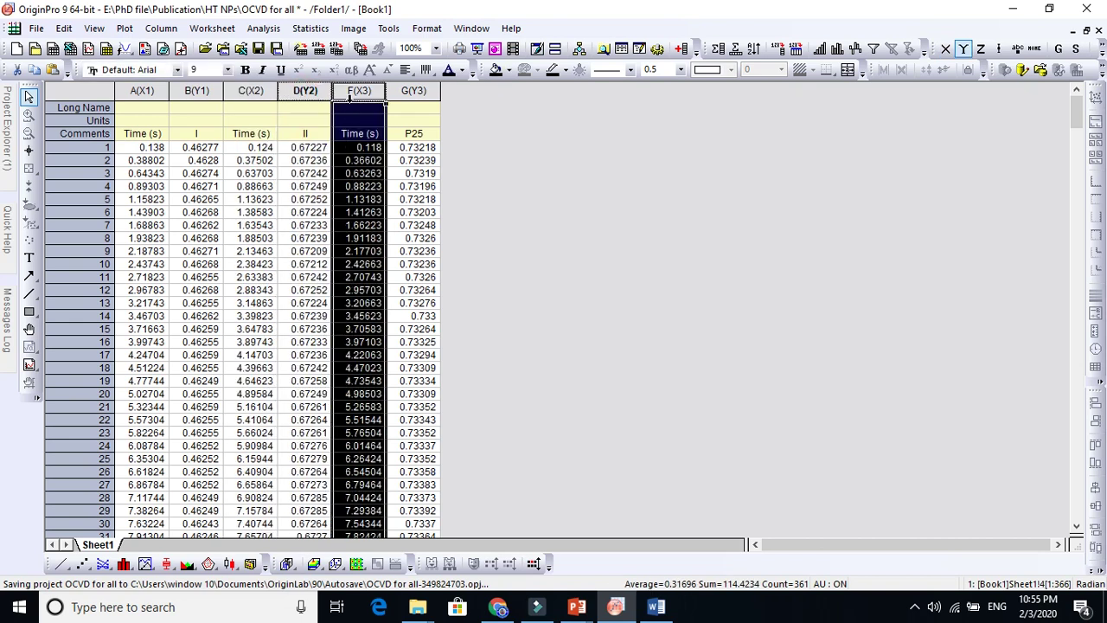
click(416, 93)
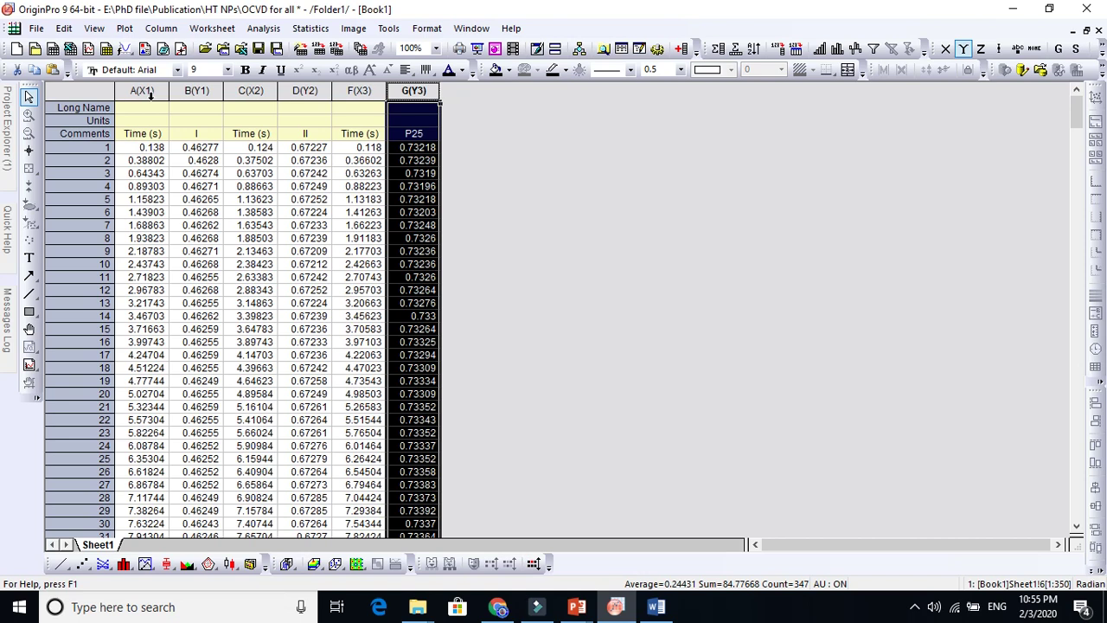
drag(150, 93, 171, 96)
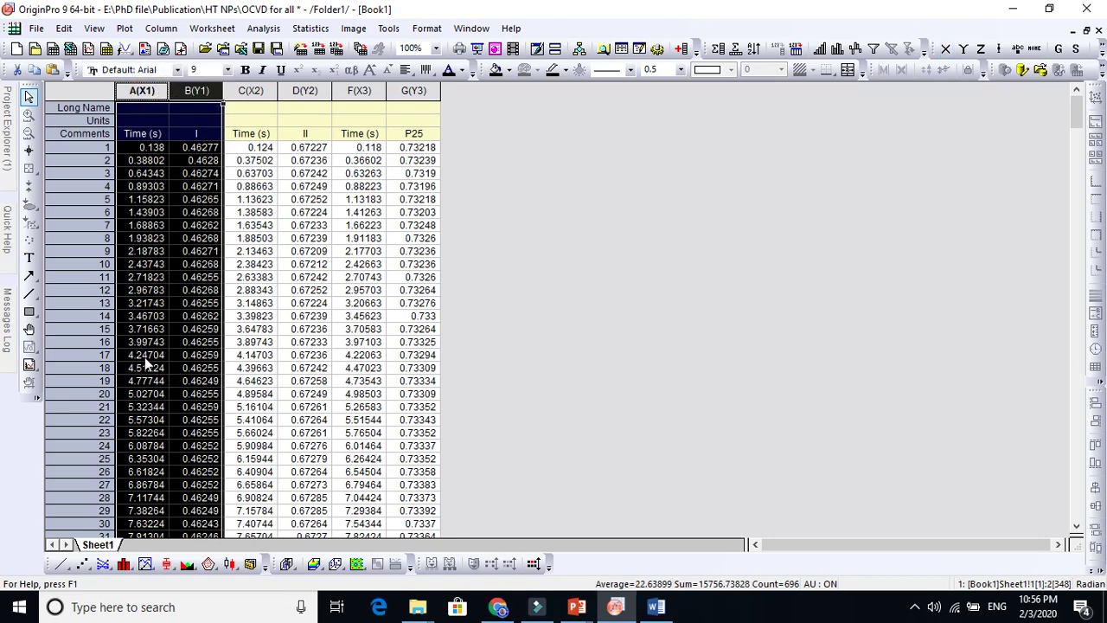
- Plot B against A as a Line + Symbol graph, then close the graph window
click(125, 28)
mouse_move(158, 70)
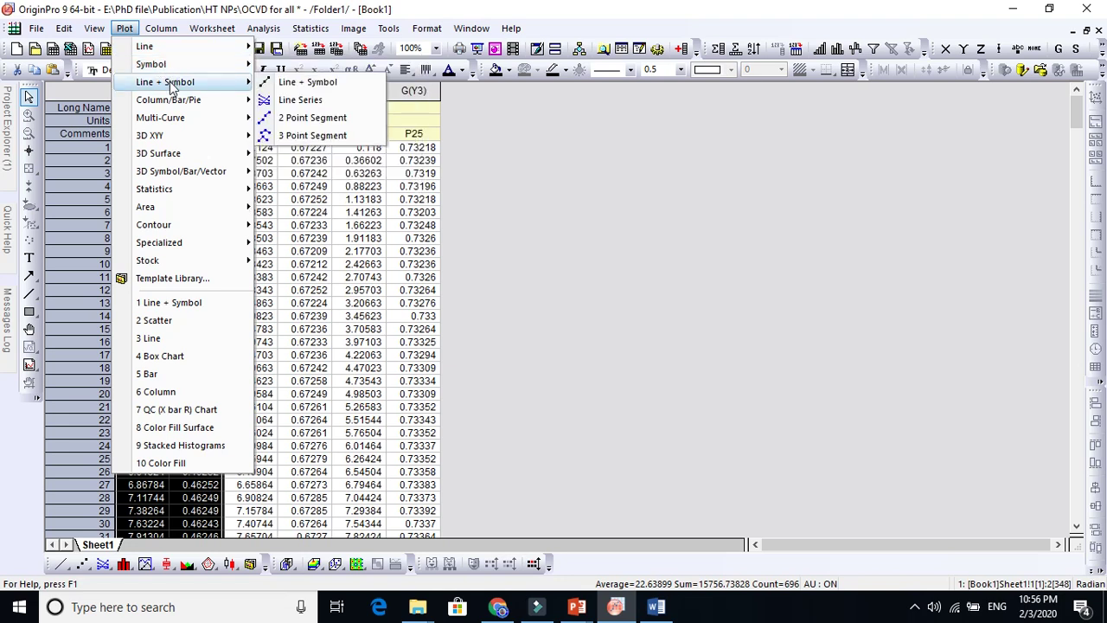
click(288, 86)
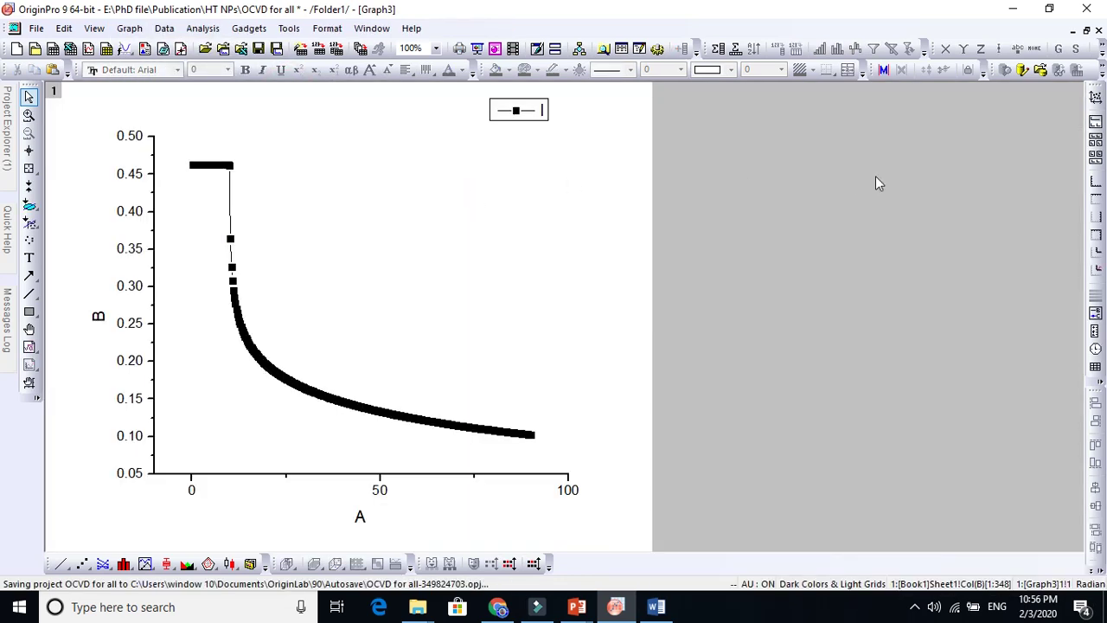
click(1098, 31)
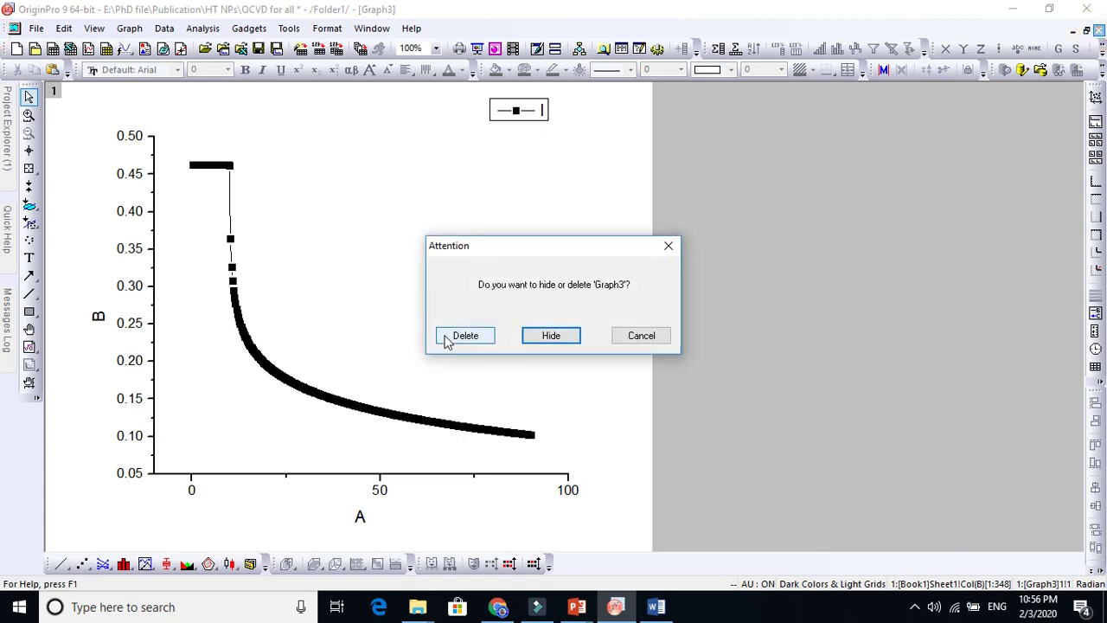
- Delete Graph3 rather than hiding it, then add 6 empty columns to Book1
click(446, 339)
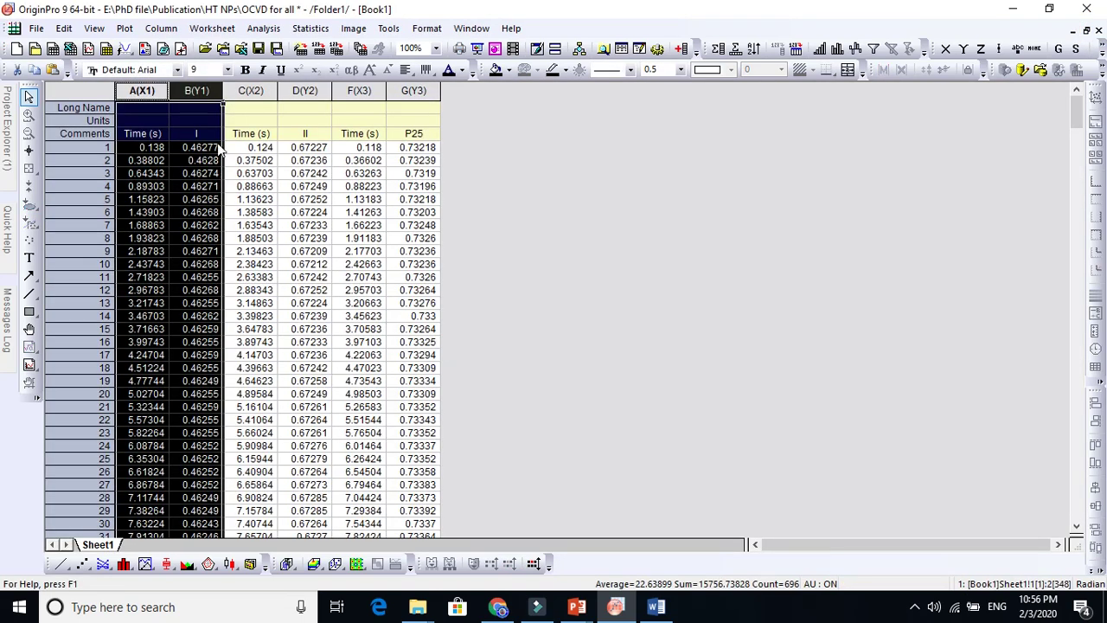
click(450, 124)
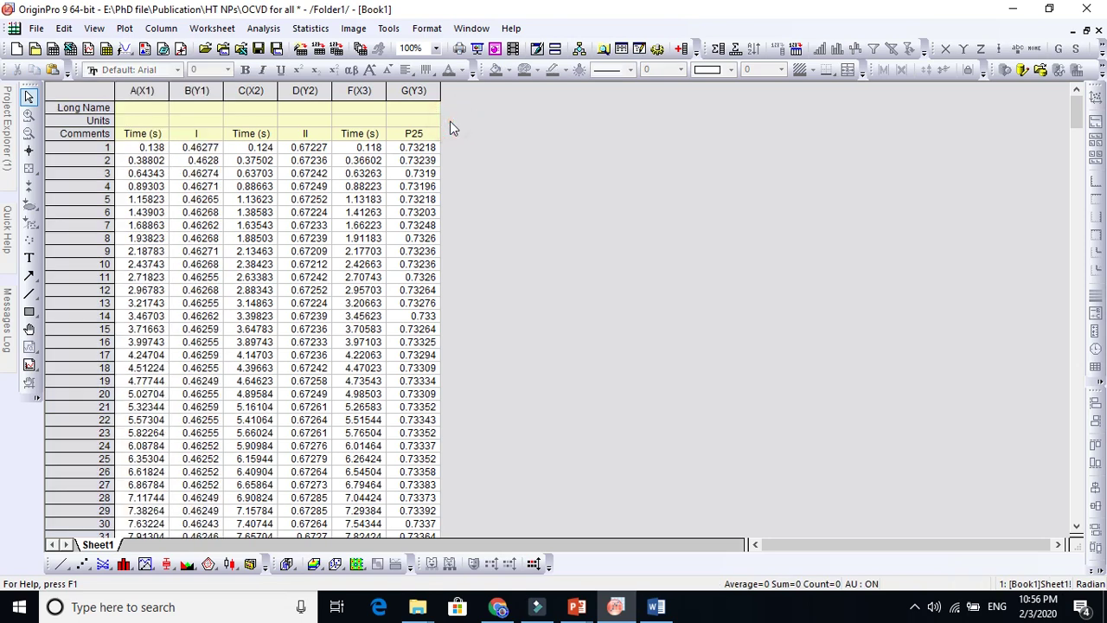
key(ctrl+d)
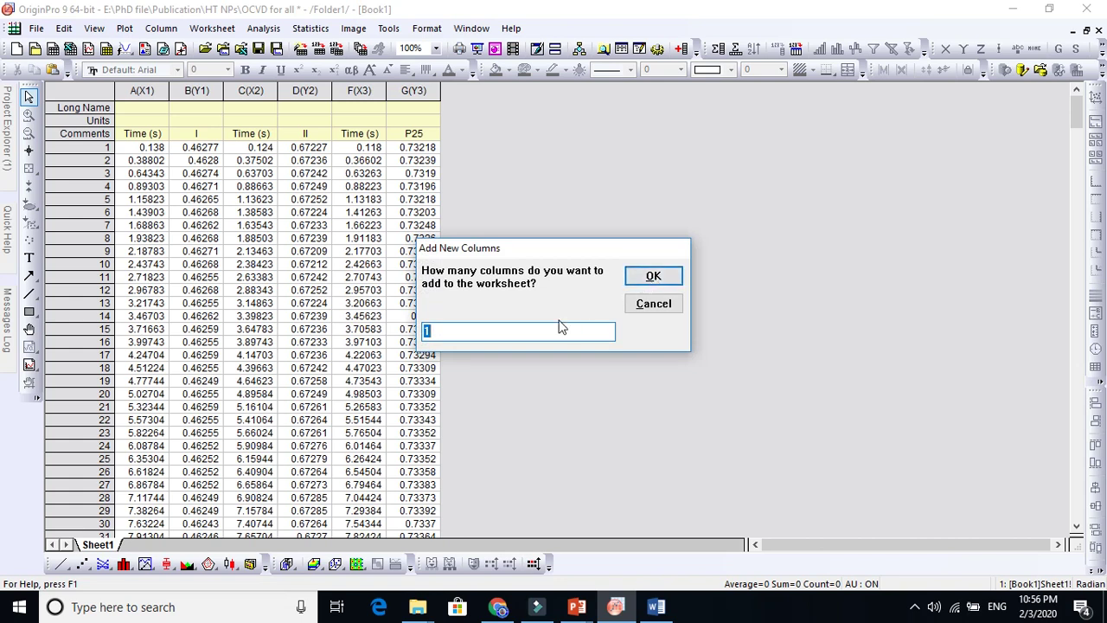
text(6)
click(647, 279)
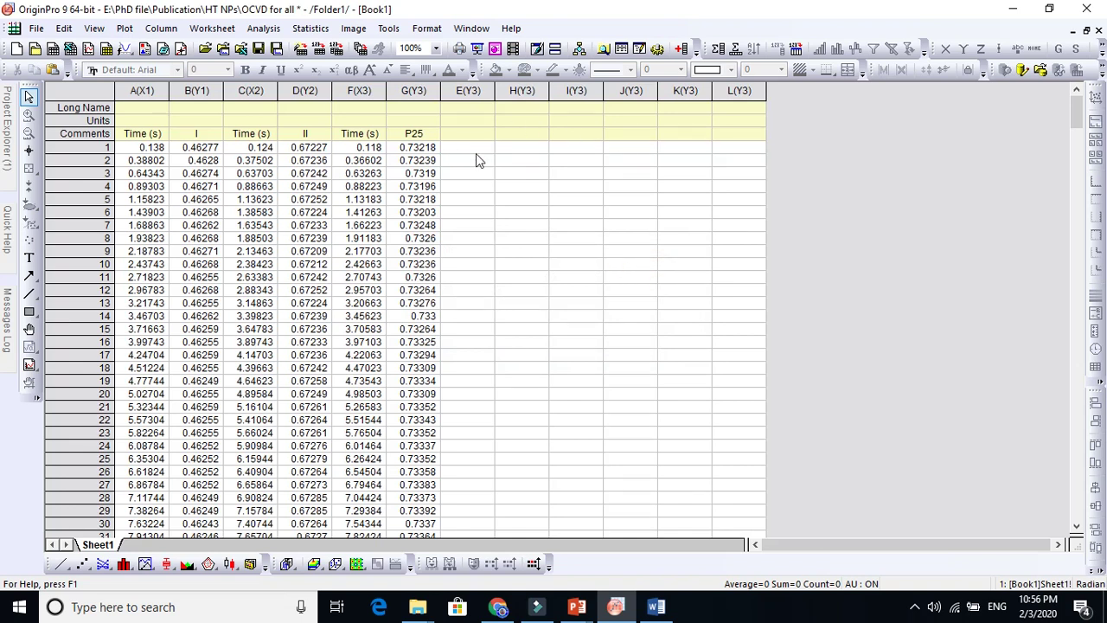
- Plot columns A through G as a Line + Symbol graph of three series
drag(149, 89, 393, 98)
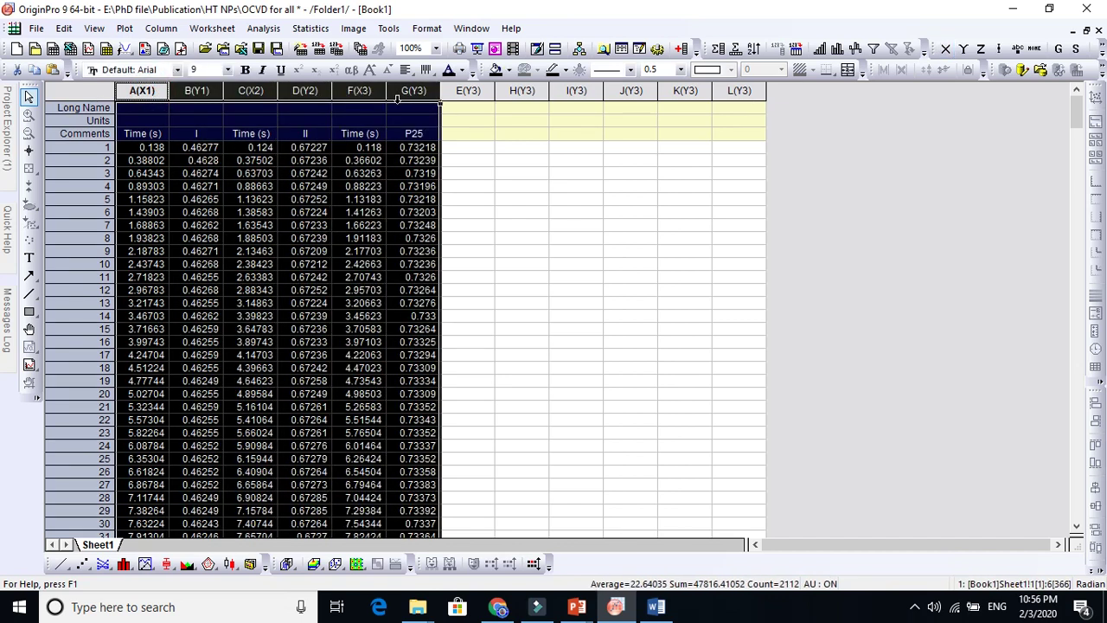
click(126, 28)
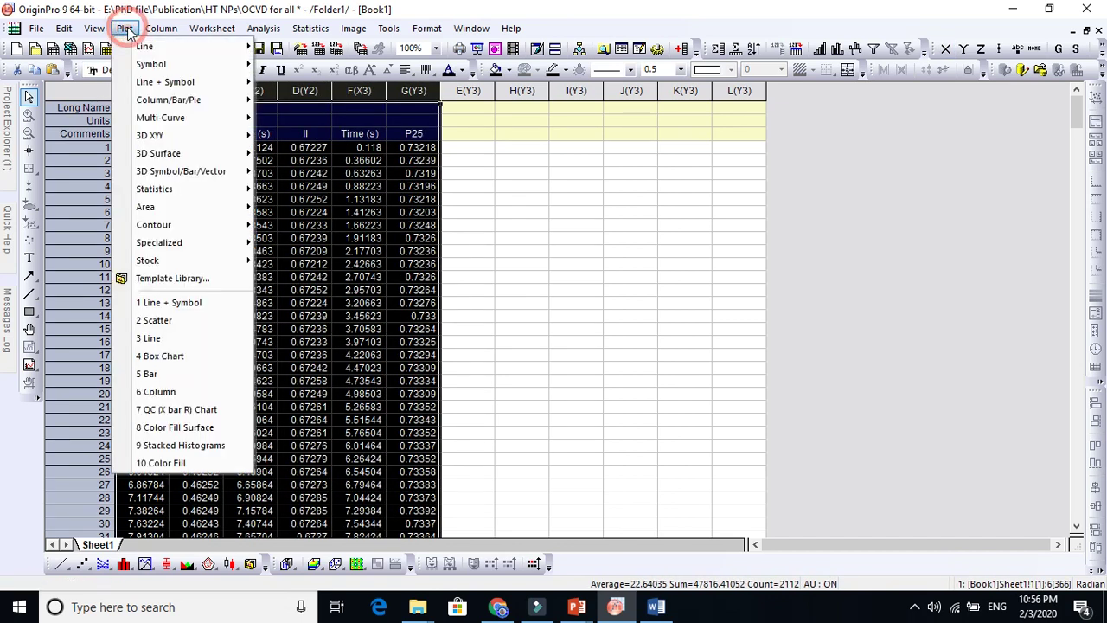
mouse_move(153, 84)
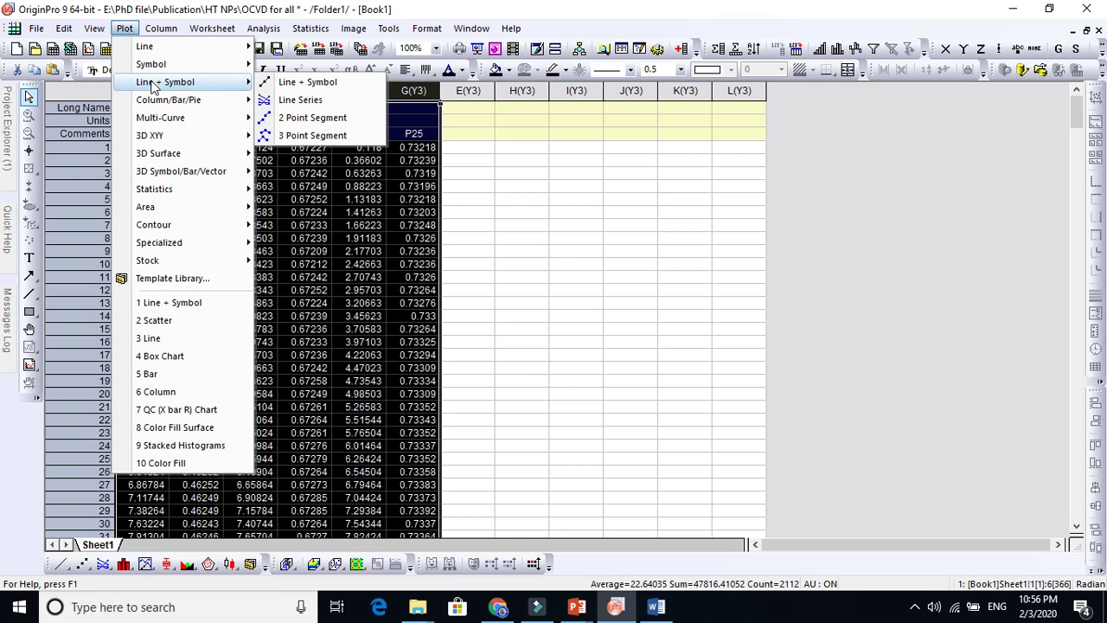
click(283, 89)
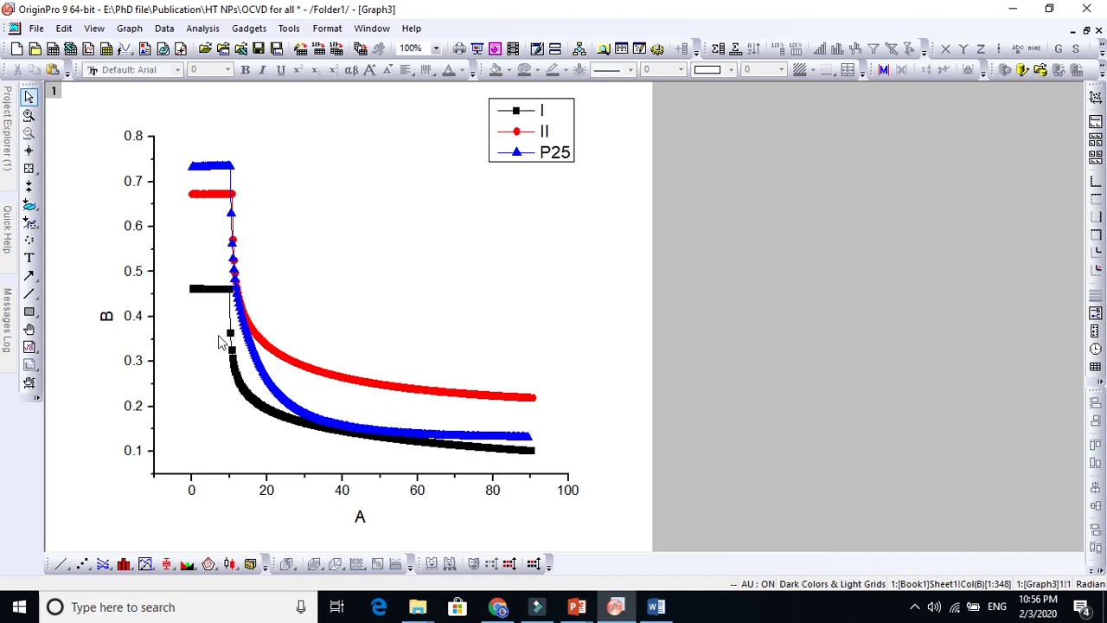
- Zoom into the upper-left part of the plot, then restore the full axes scale
click(29, 115)
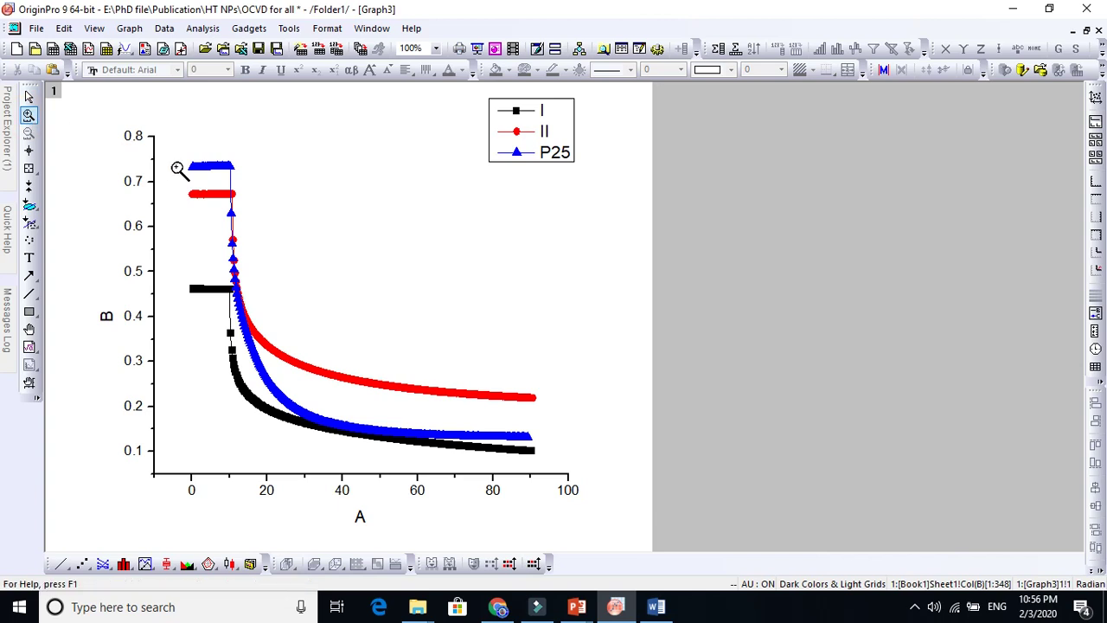
drag(177, 167, 311, 350)
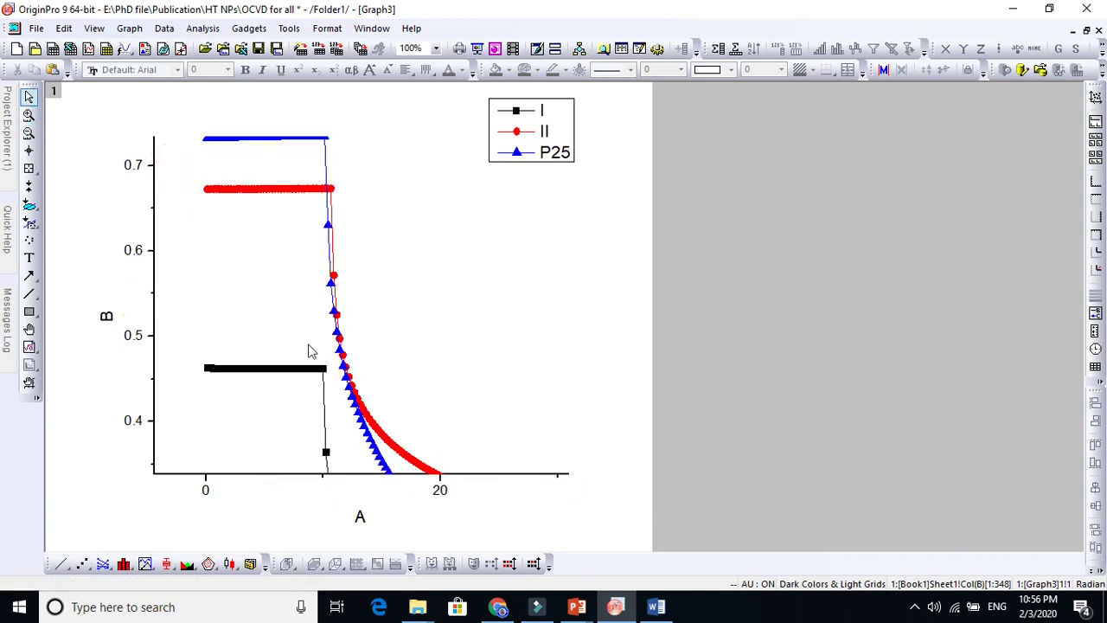
click(30, 136)
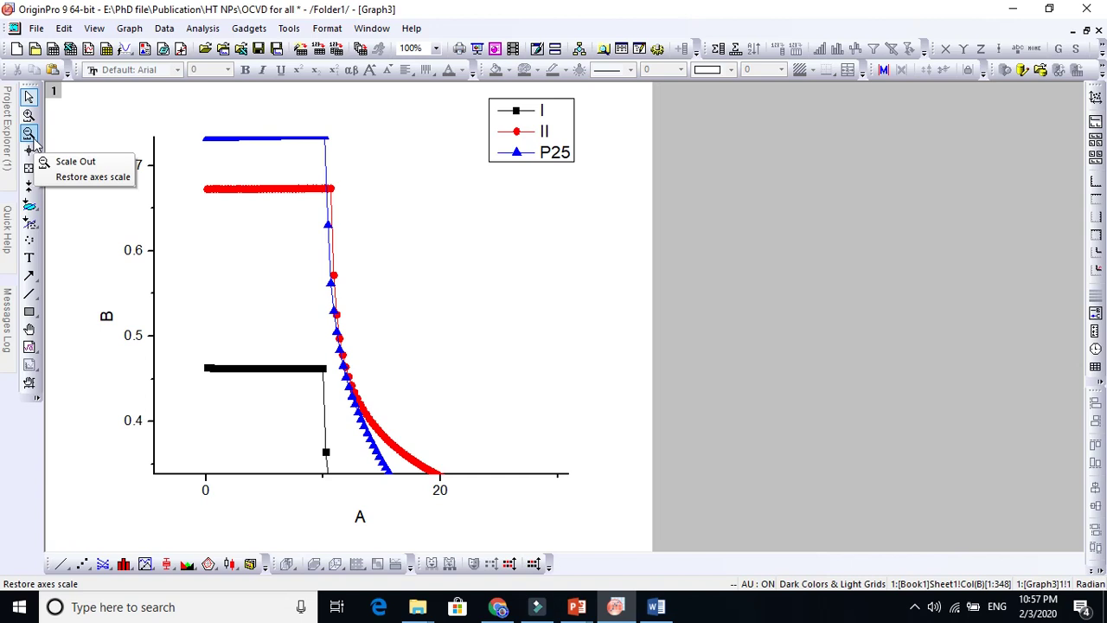
click(87, 176)
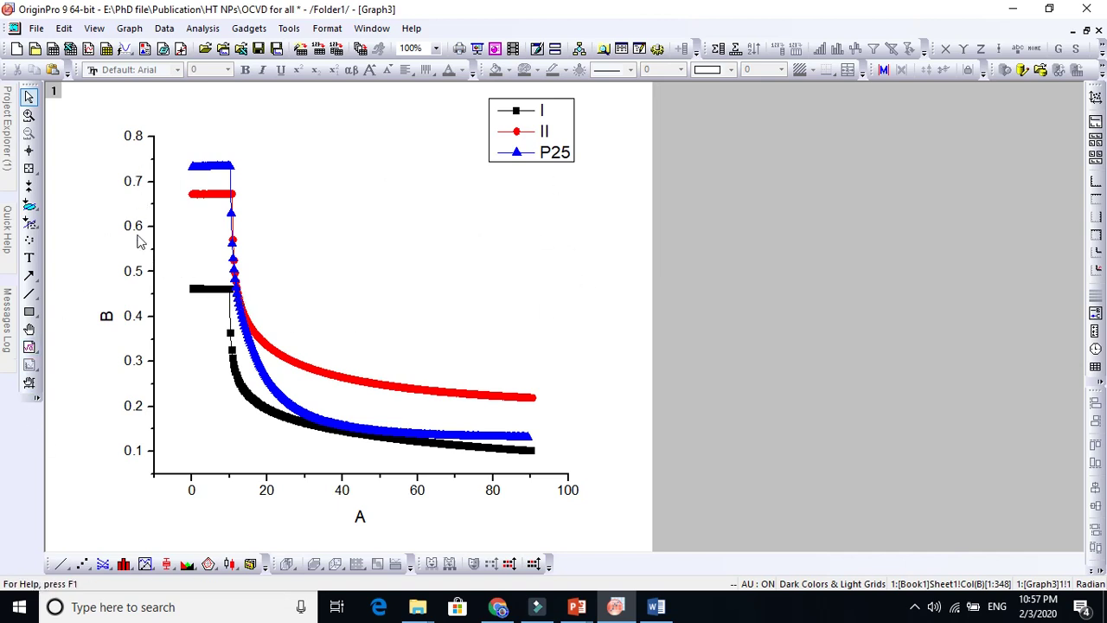
- Open Plot Details for the curves in compact size, moved aside, on the Line settings
click(227, 197)
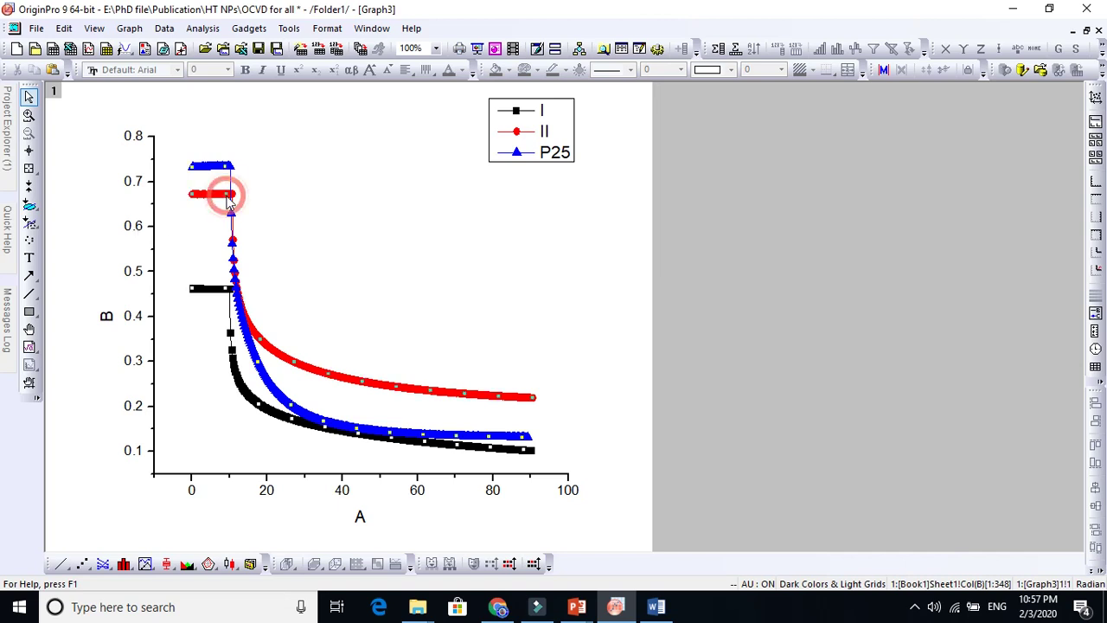
double_click(229, 197)
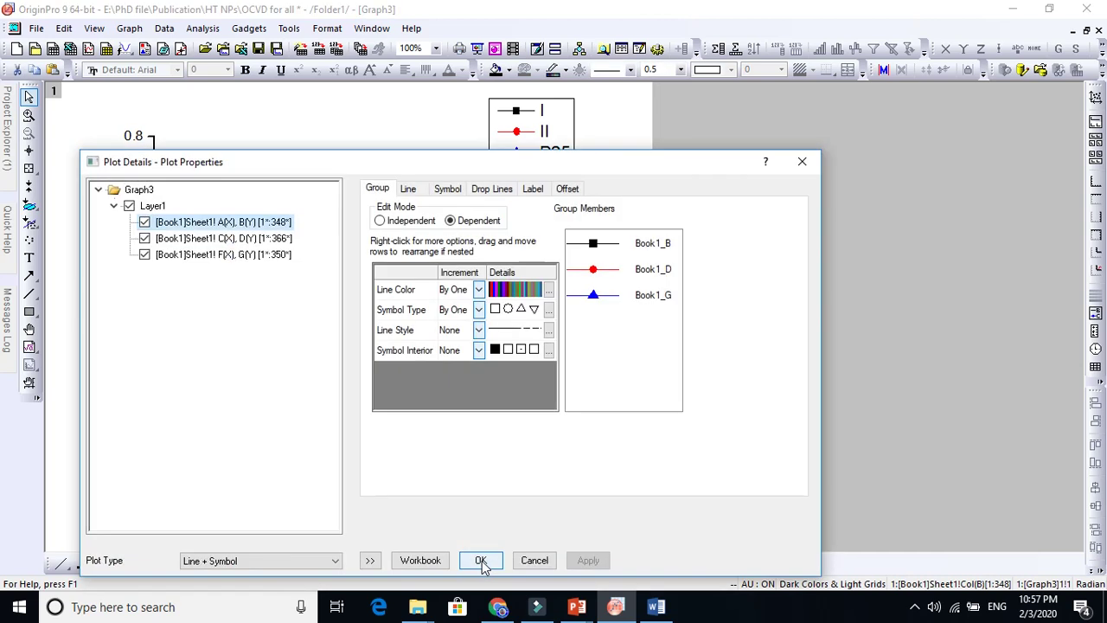
click(370, 562)
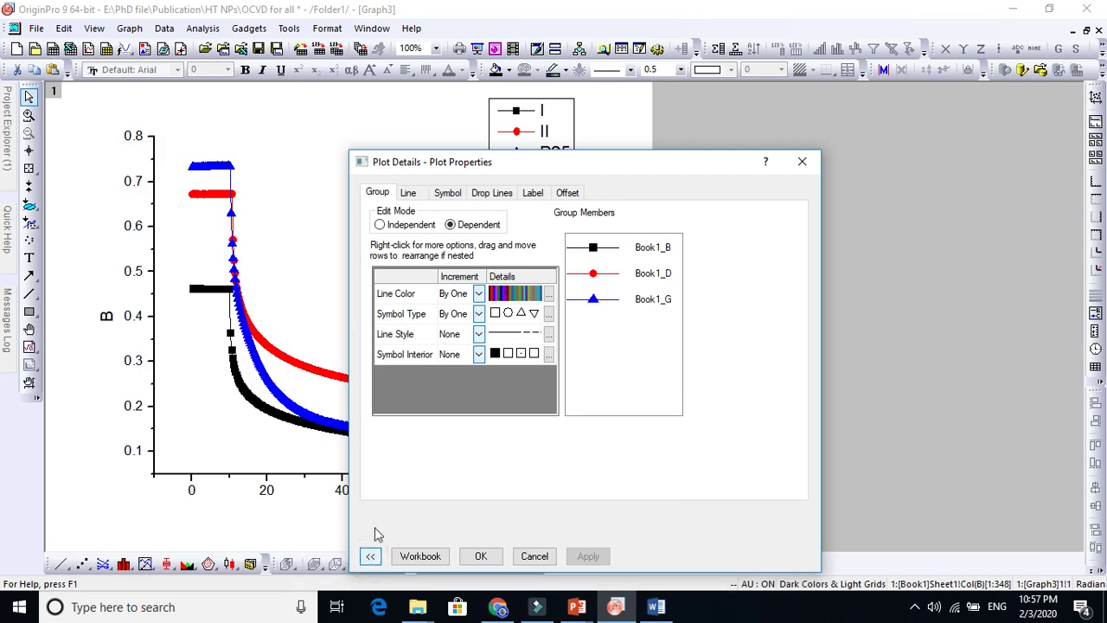
click(515, 165)
drag(537, 164, 751, 63)
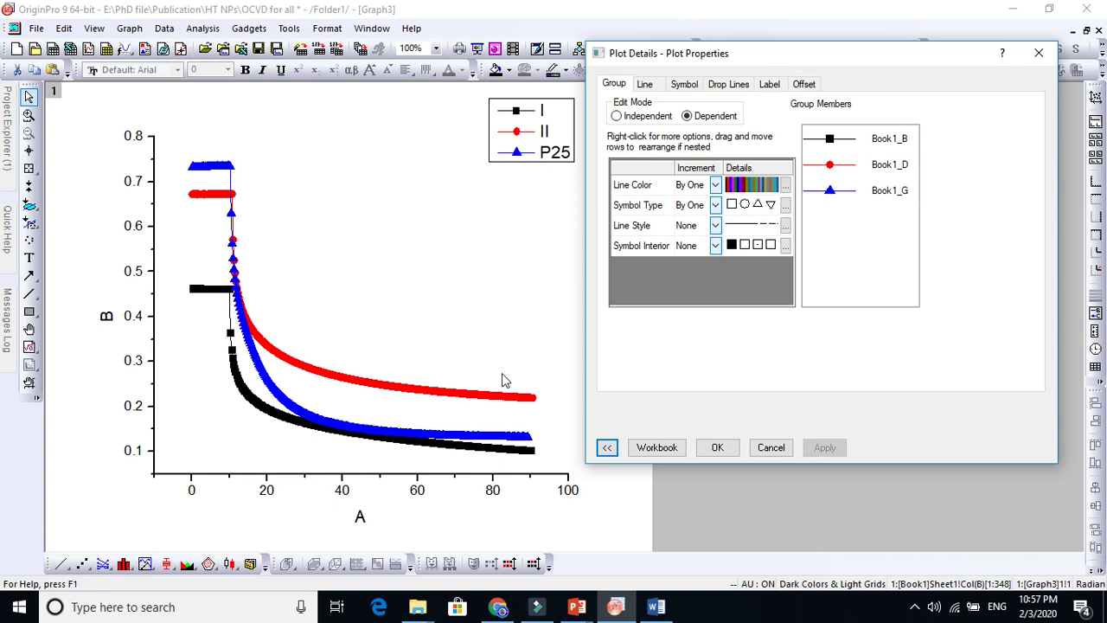
click(655, 87)
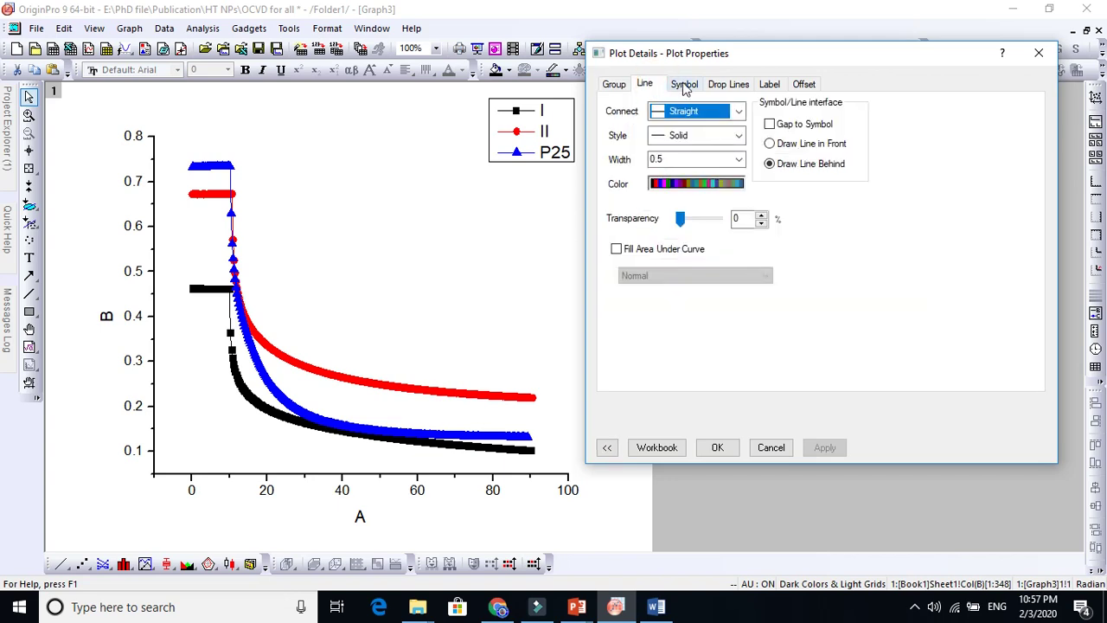
click(683, 85)
click(645, 85)
- Set the connecting lines to Straight, Dot style and width 3, applying the changes
click(741, 111)
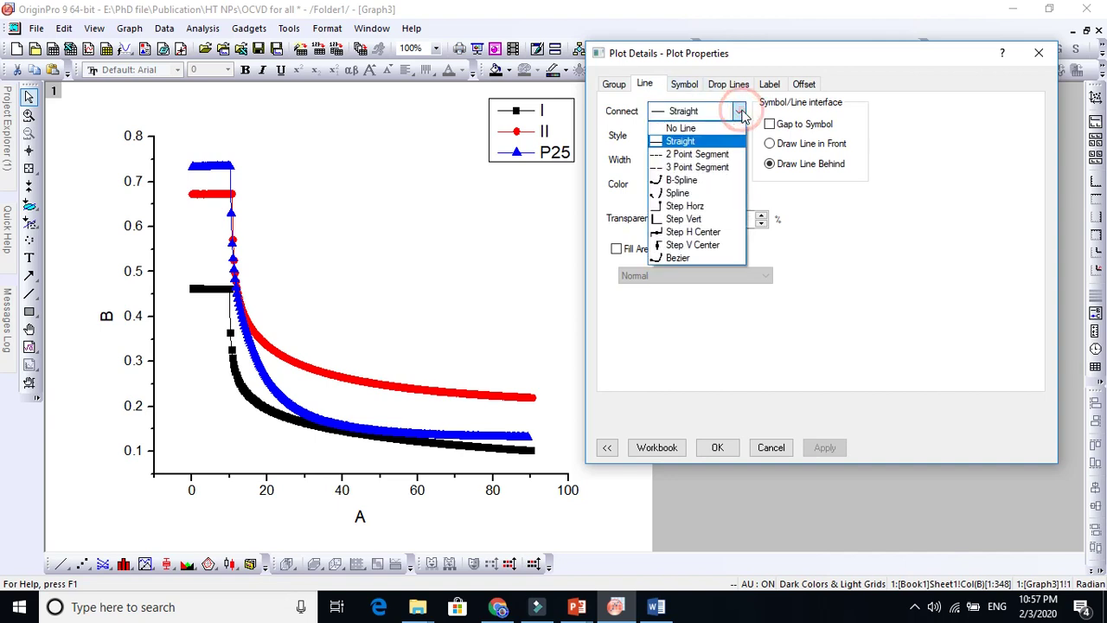
click(683, 156)
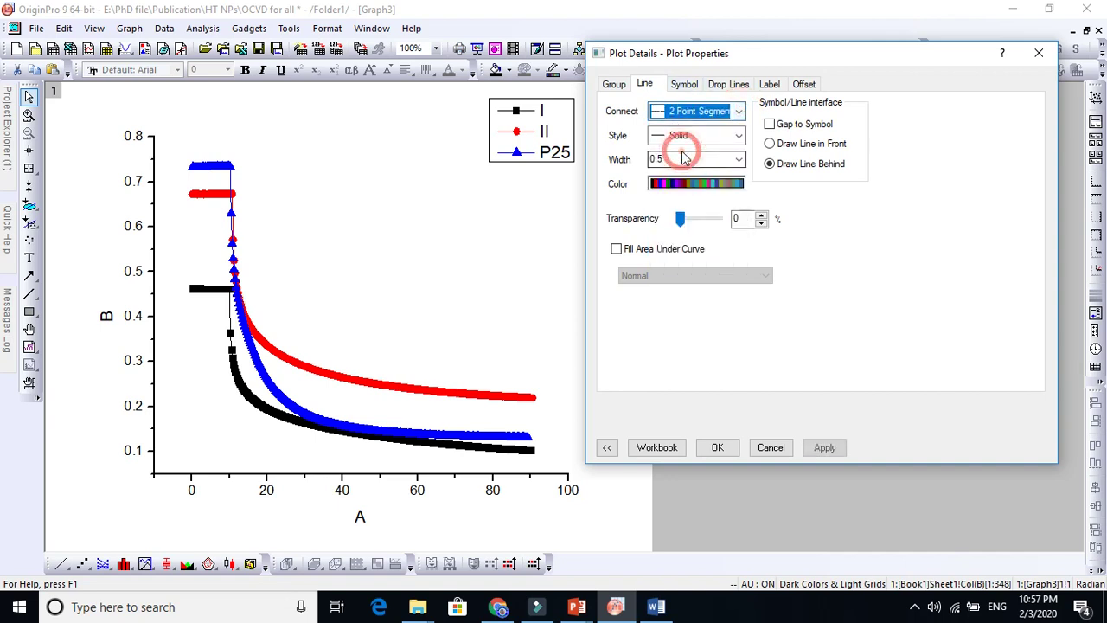
click(739, 113)
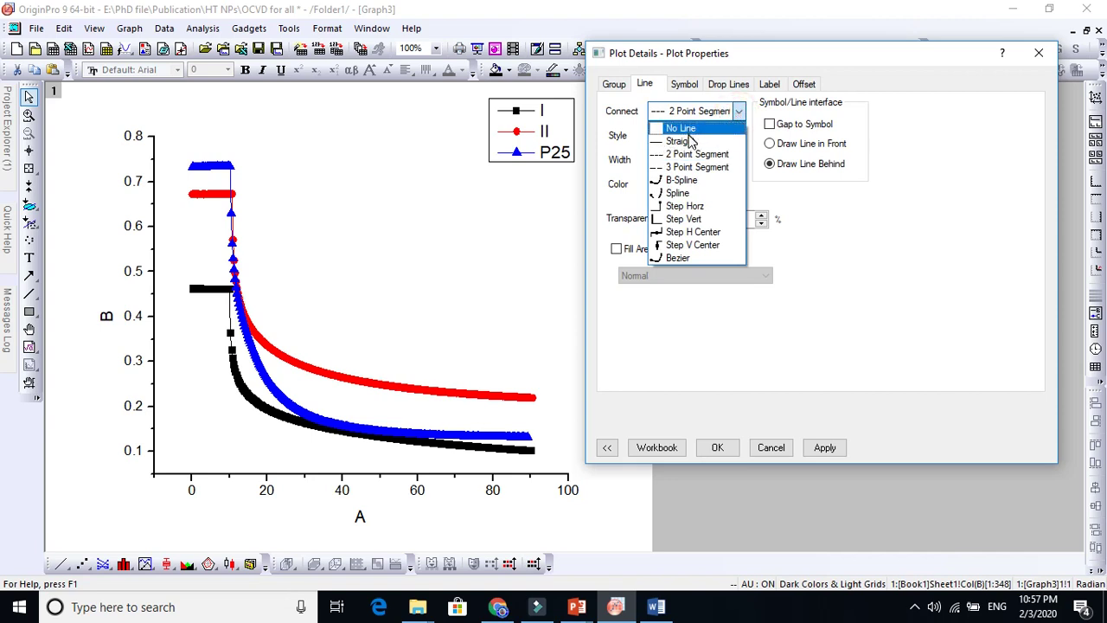
click(709, 141)
click(739, 136)
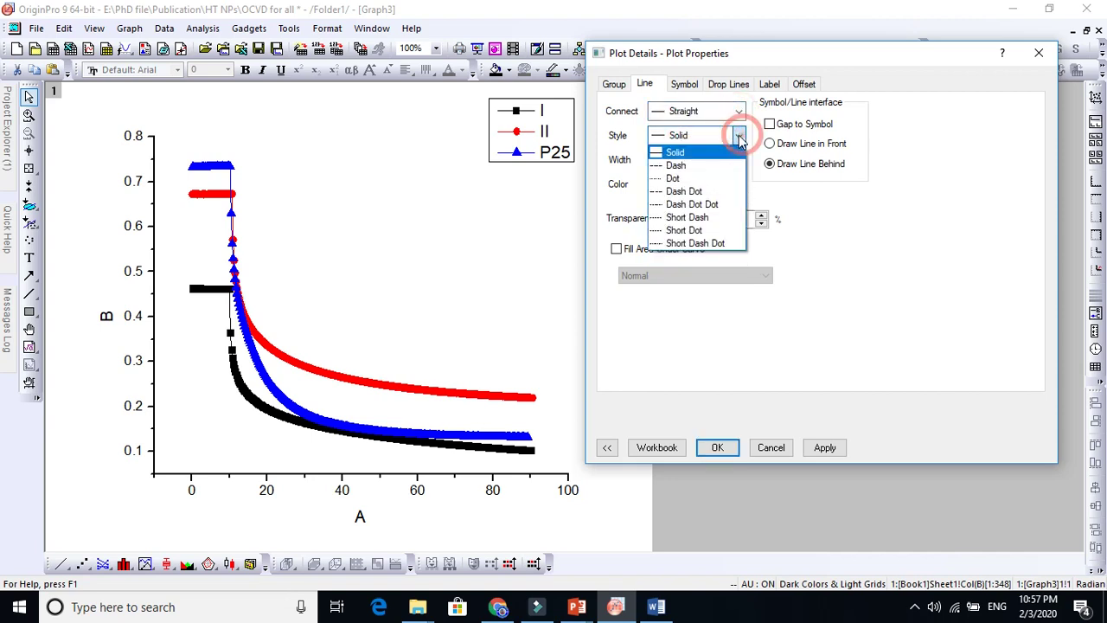
click(683, 179)
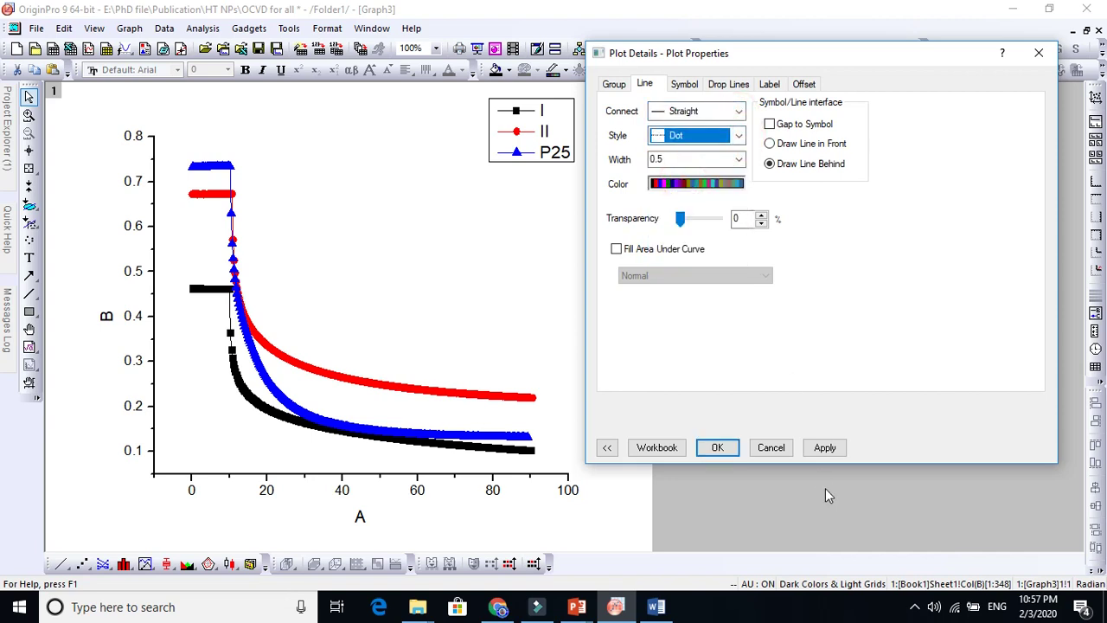
click(825, 449)
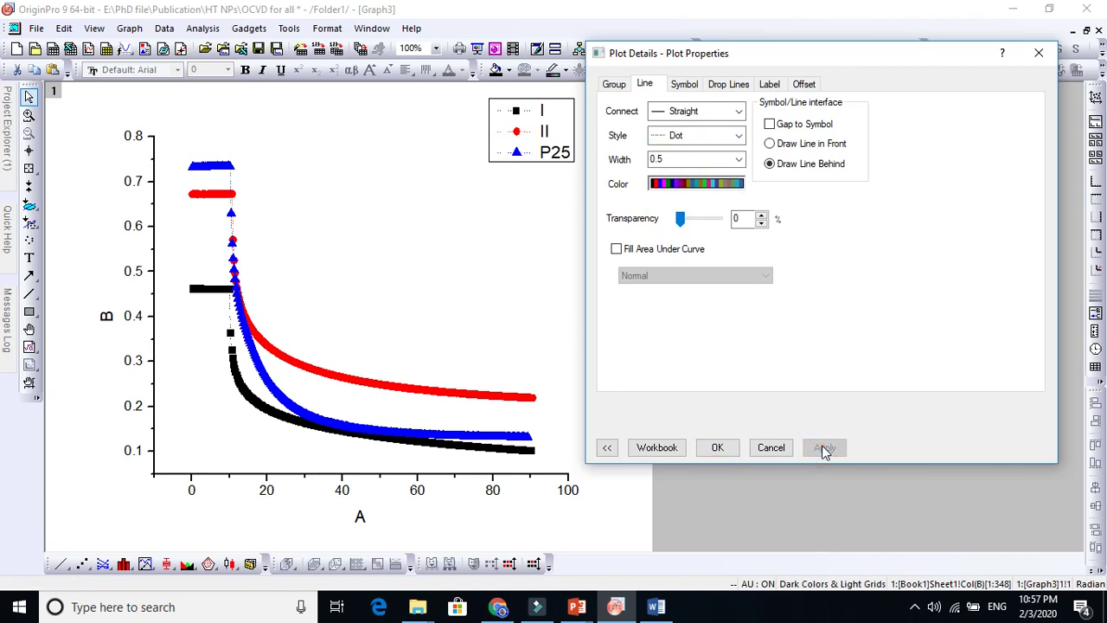
click(738, 161)
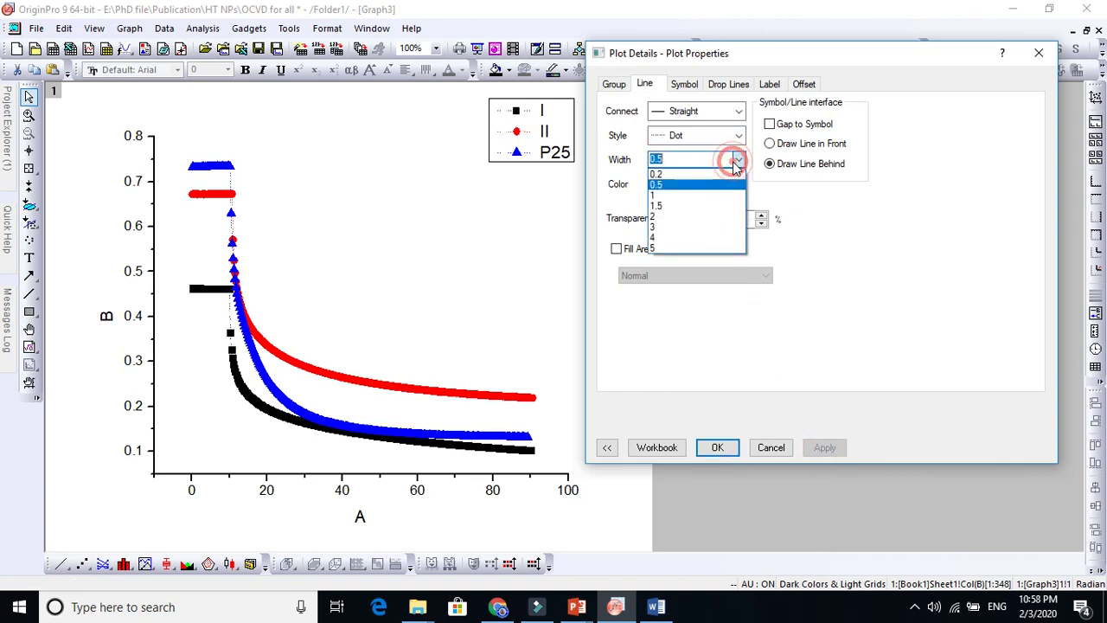
click(661, 227)
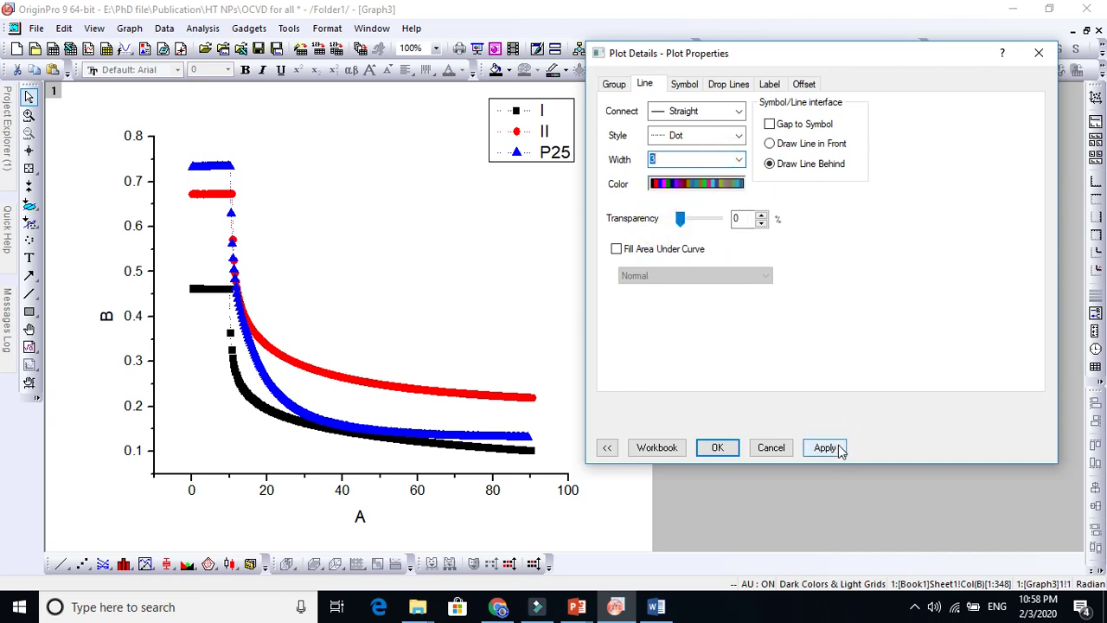
click(832, 448)
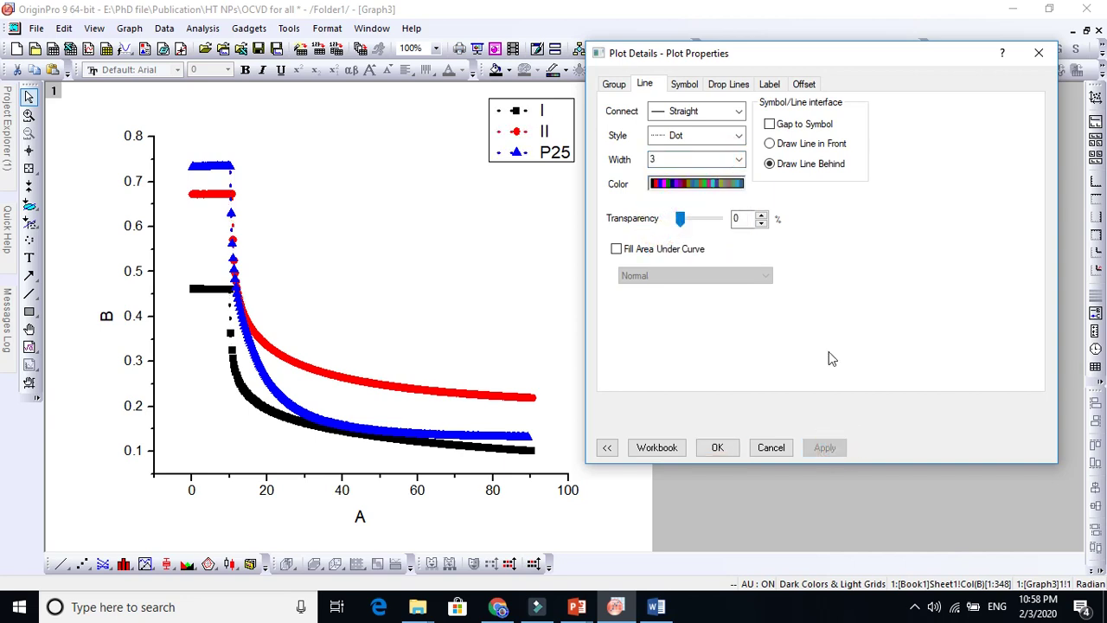
- Set the symbol size of all three series to 18 and apply it
click(683, 86)
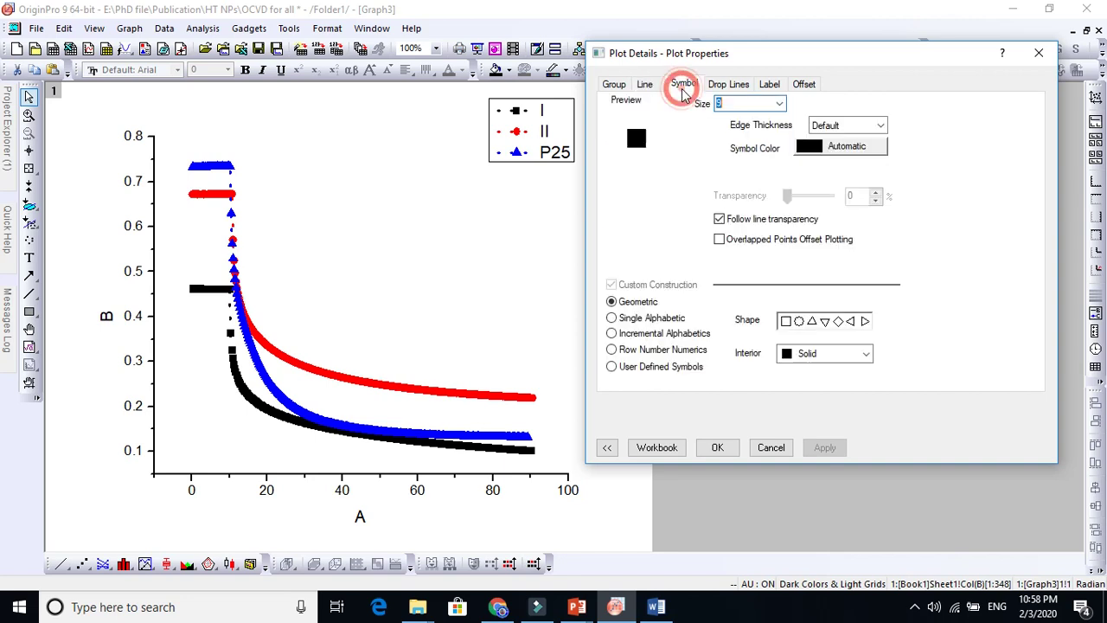
click(777, 104)
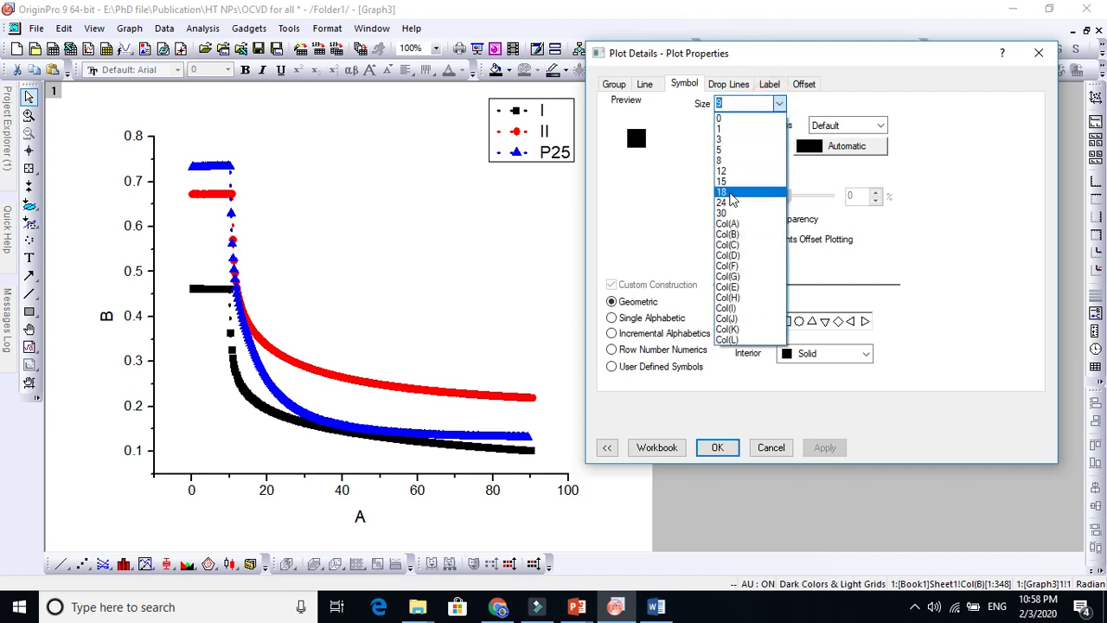
click(730, 191)
click(825, 447)
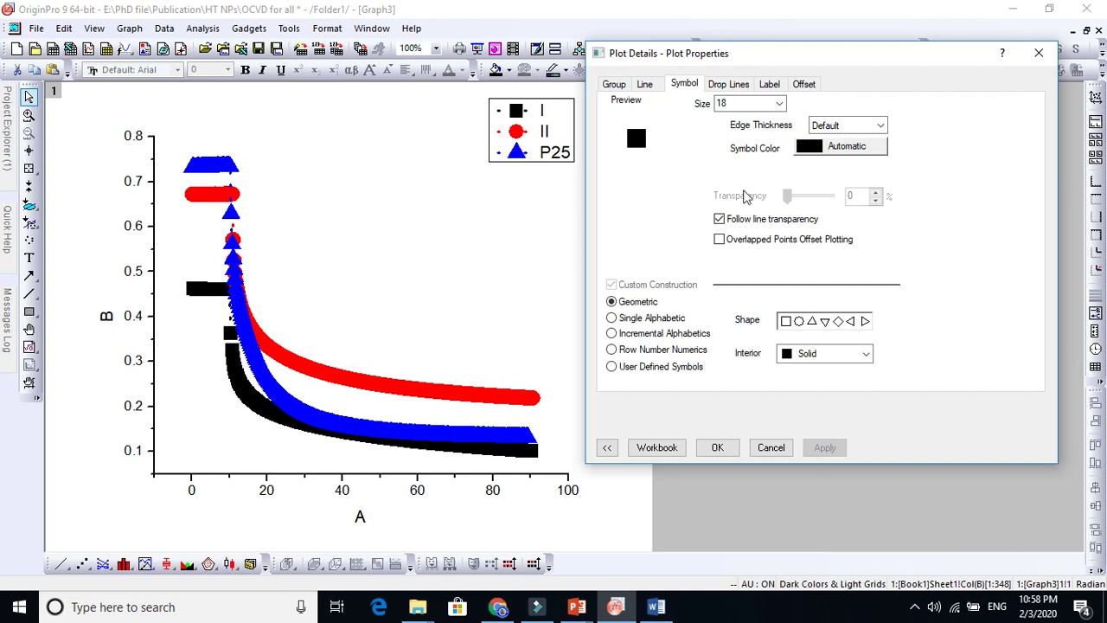
click(649, 87)
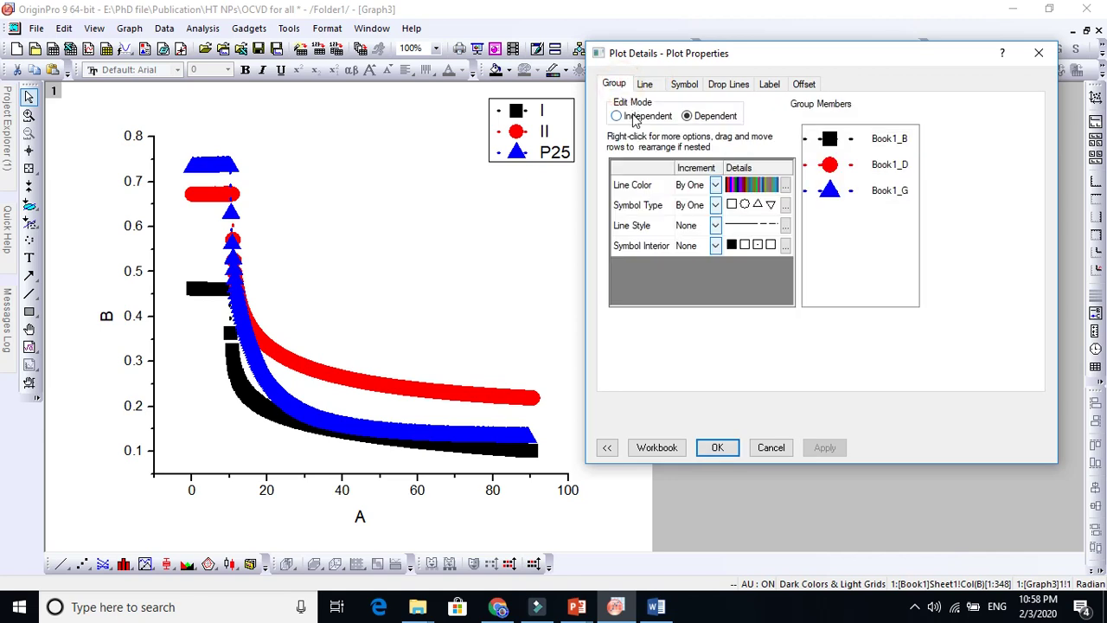
- Set the Group edit mode to Independent, expand the plot tree and select the B-versus-A plot
click(617, 116)
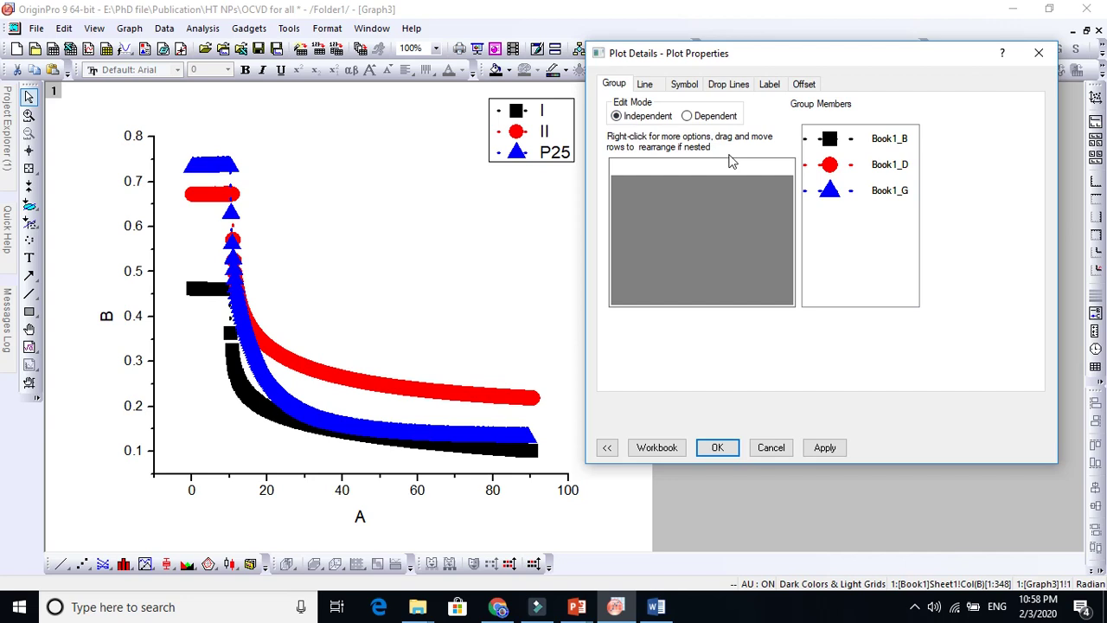
click(607, 447)
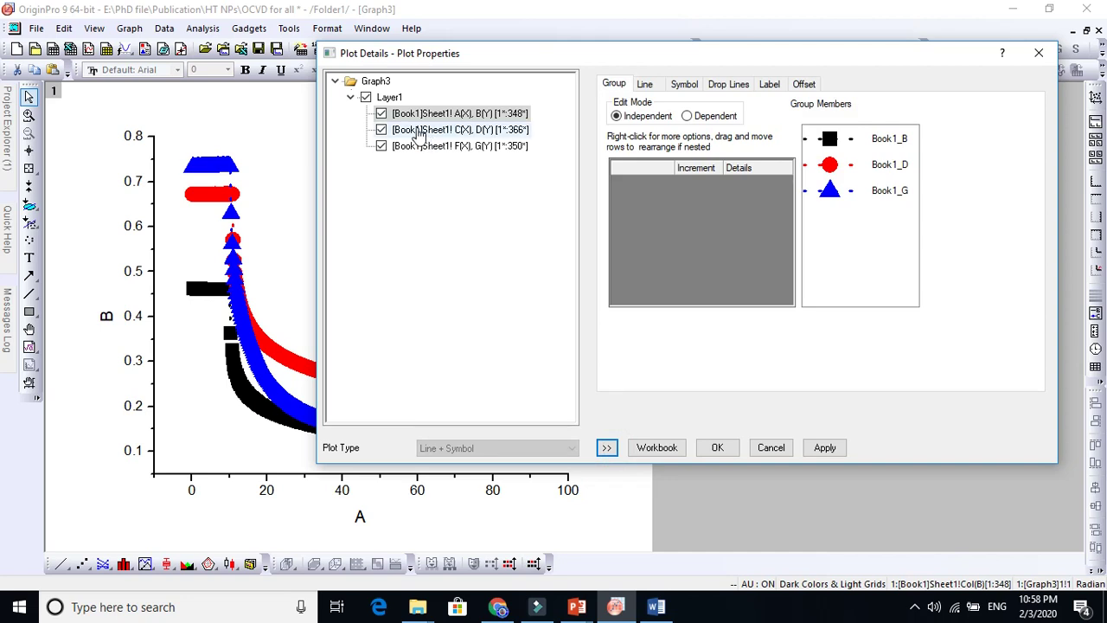
click(415, 117)
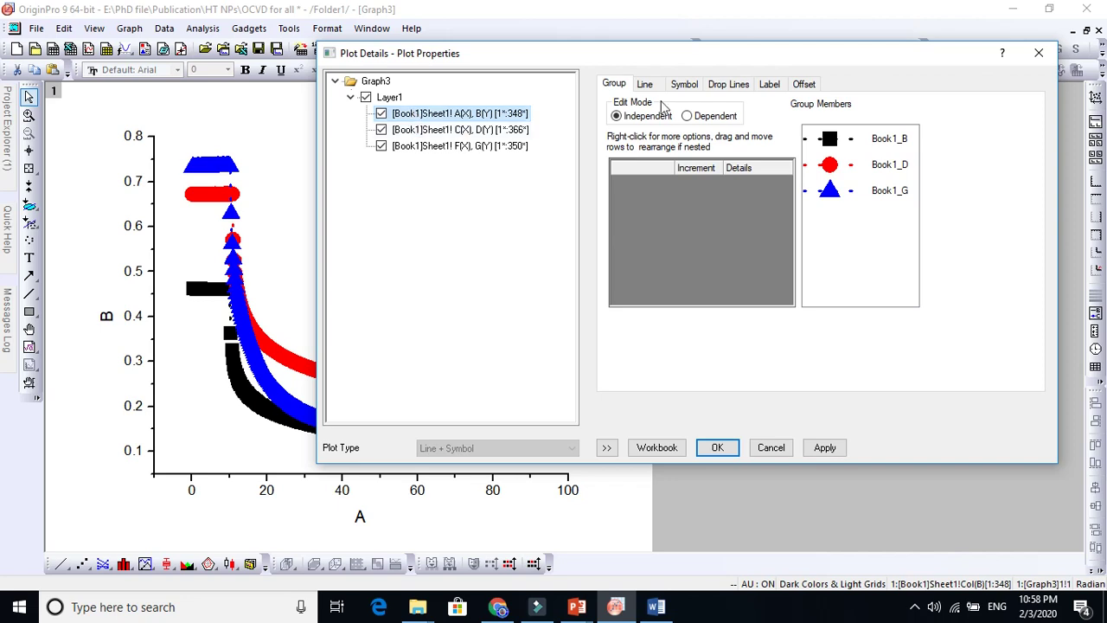
- Give the blue third series size-8 symbols with edge thickness 10 and x Center interior
click(683, 86)
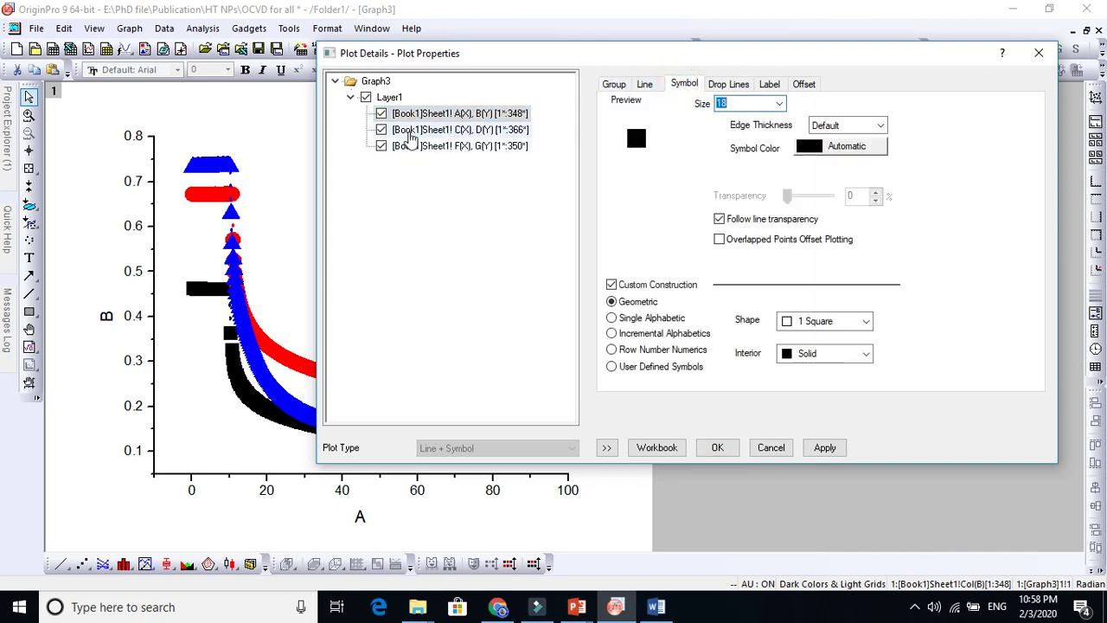
click(410, 132)
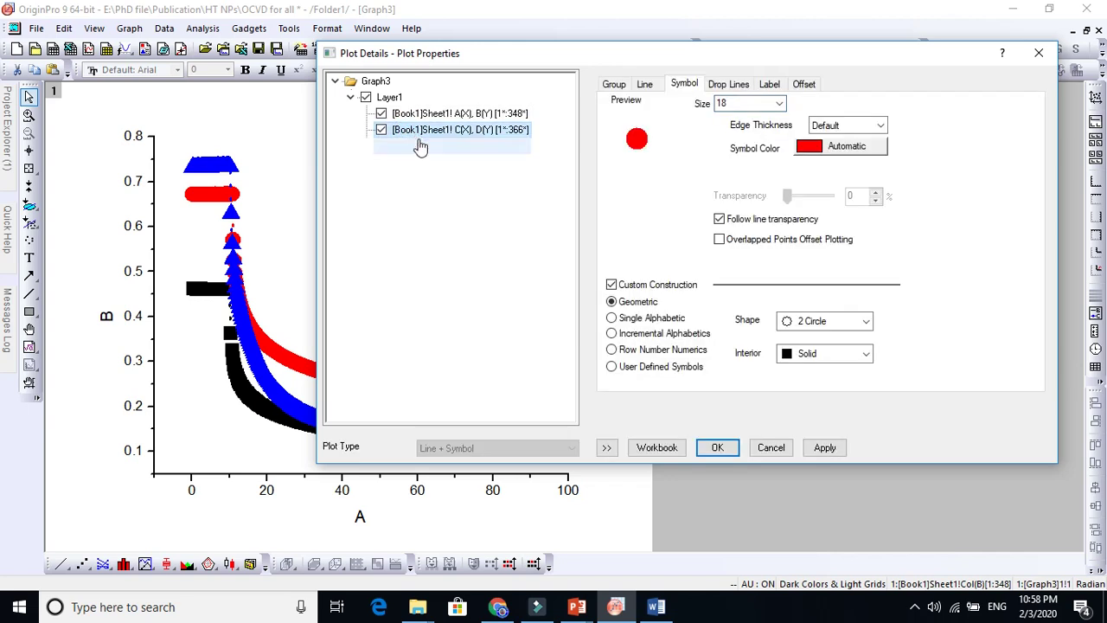
click(423, 149)
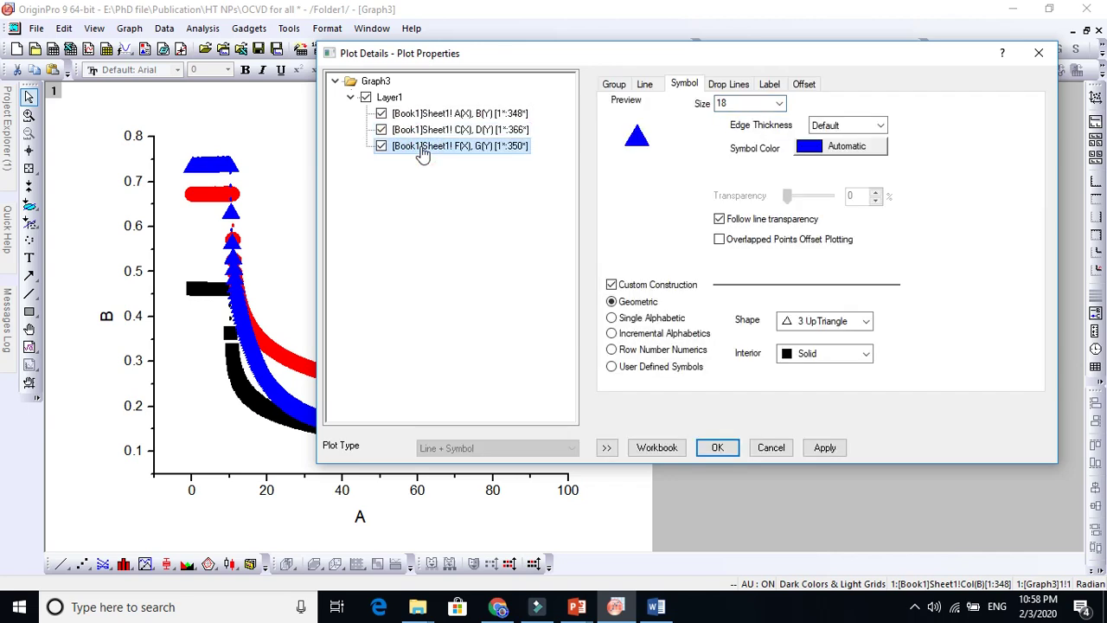
click(780, 104)
click(726, 161)
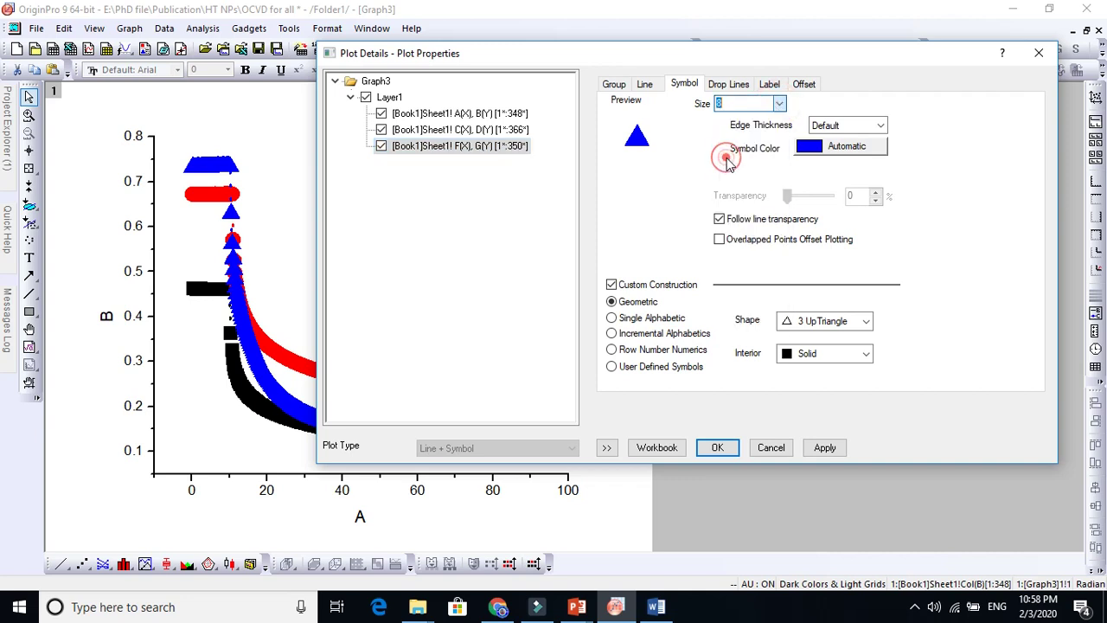
click(881, 128)
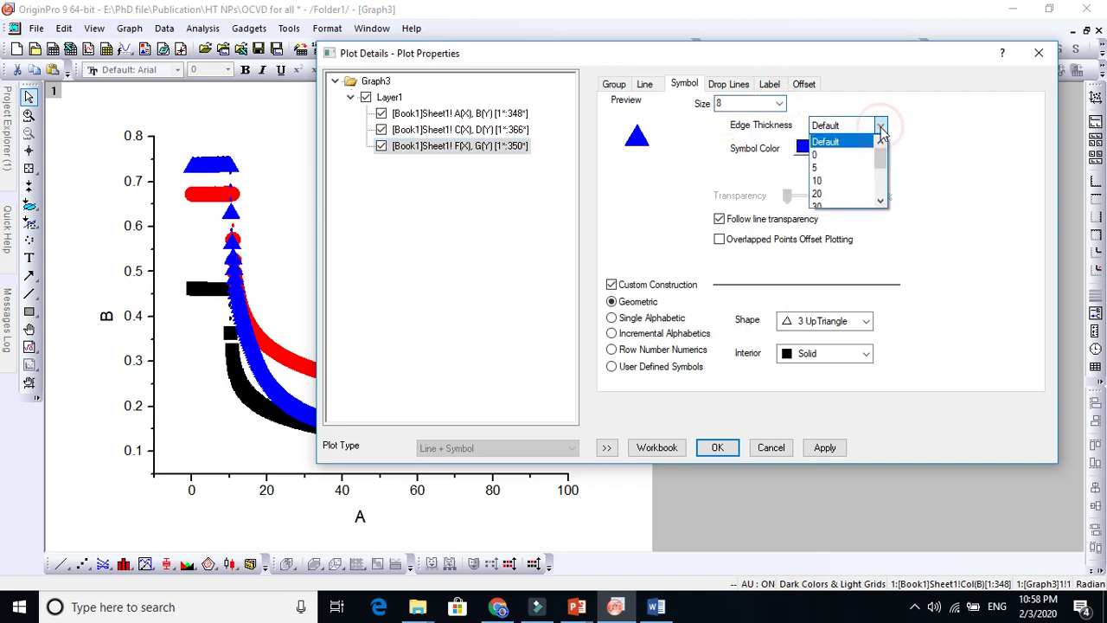
click(829, 179)
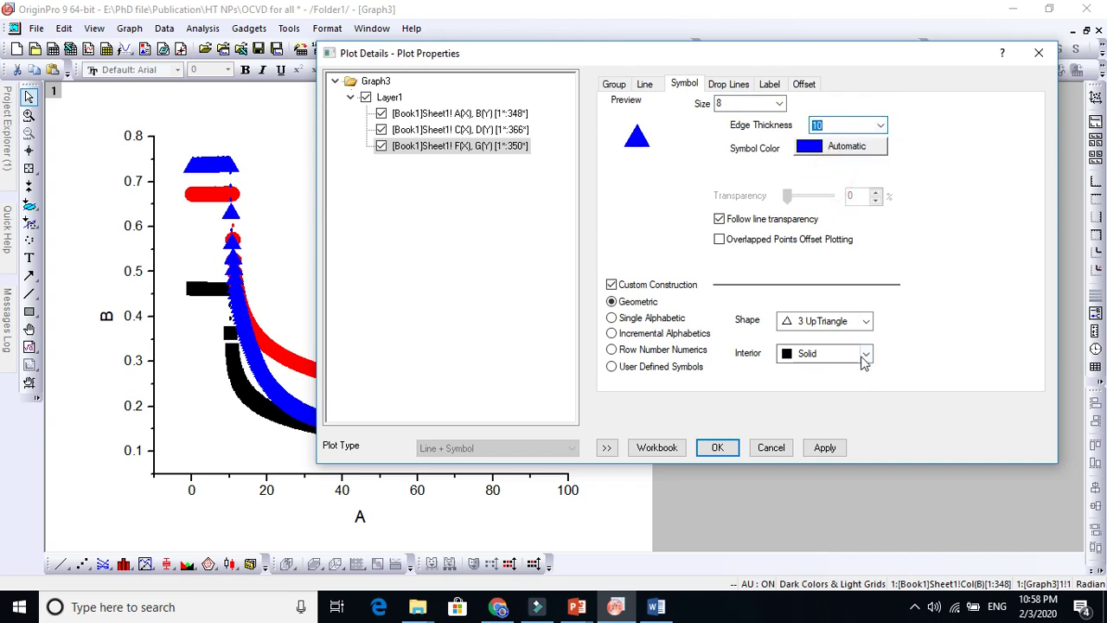
click(865, 353)
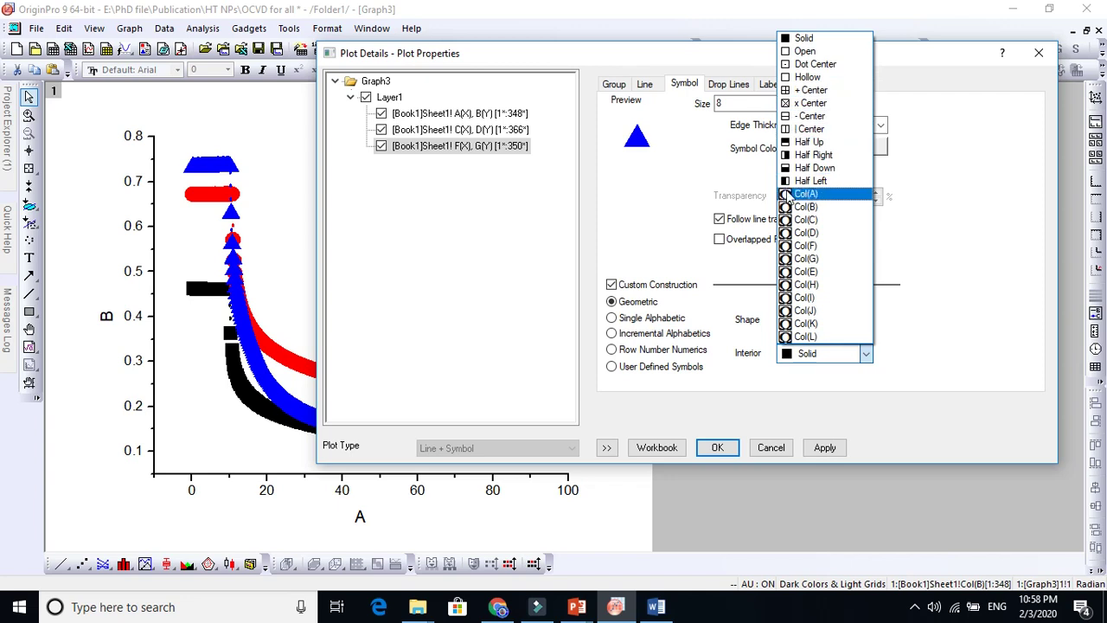
click(794, 104)
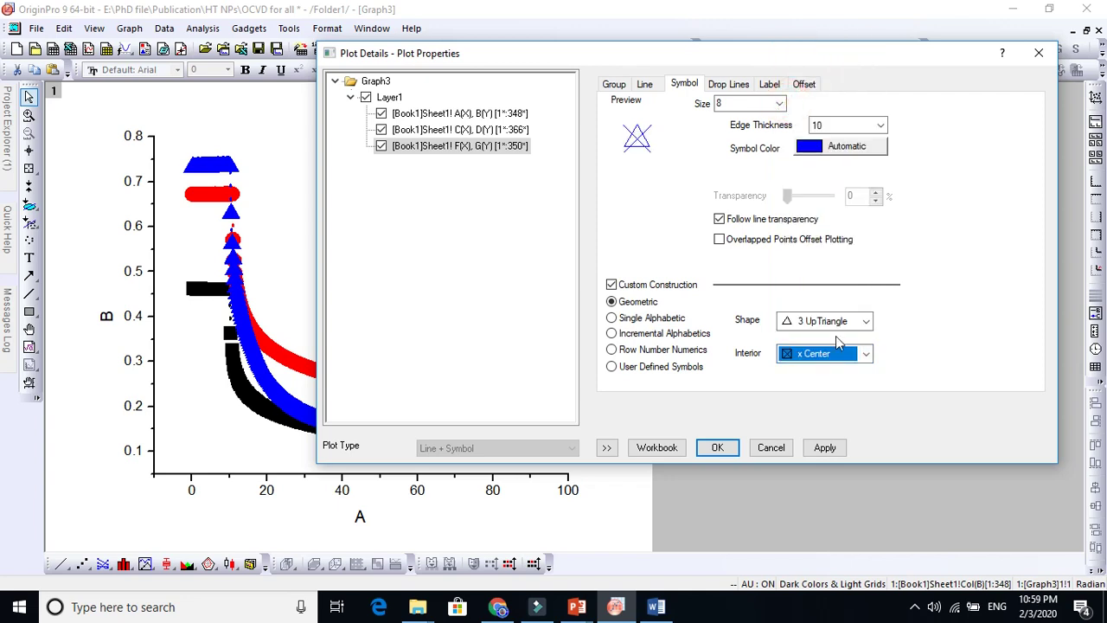
click(826, 449)
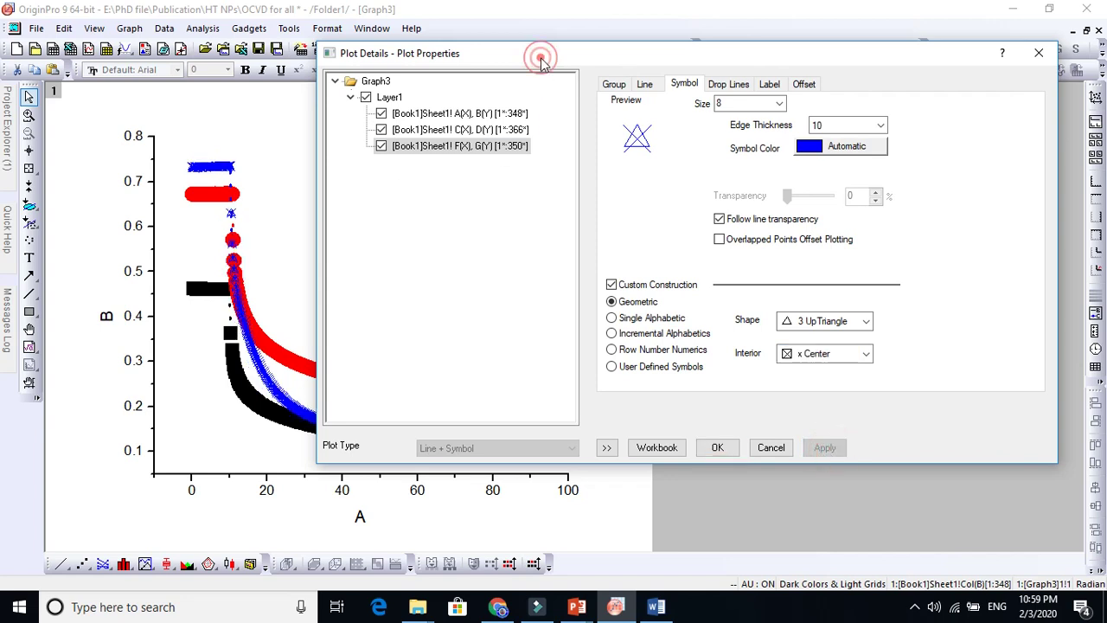
- Try edge thickness 30 on the blue triangles, then set it back to 10 and apply
drag(539, 55, 610, 24)
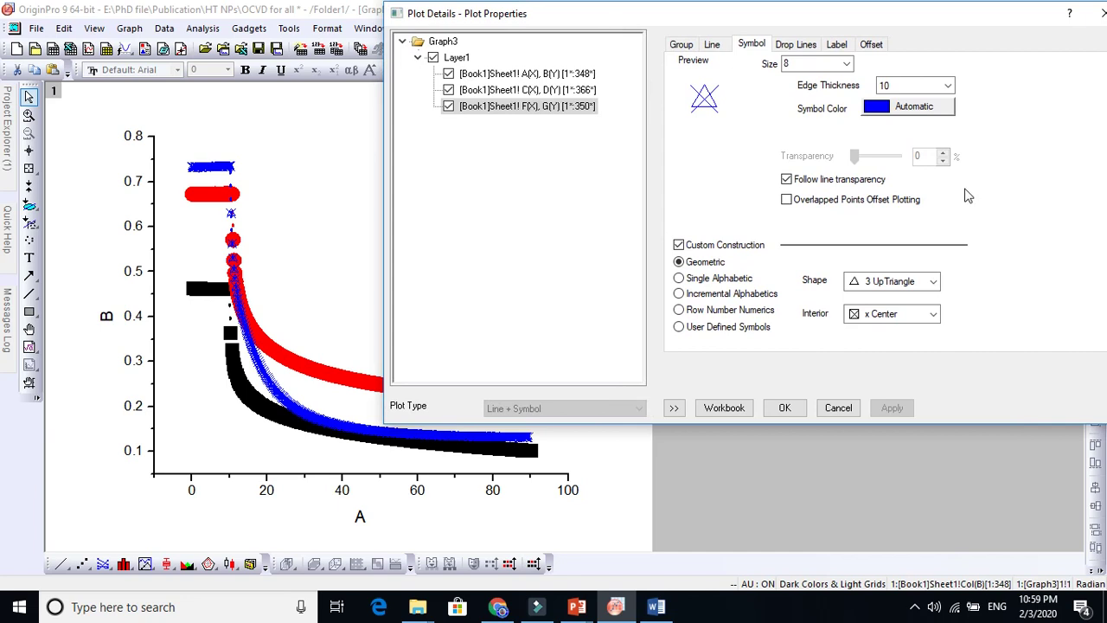
click(947, 86)
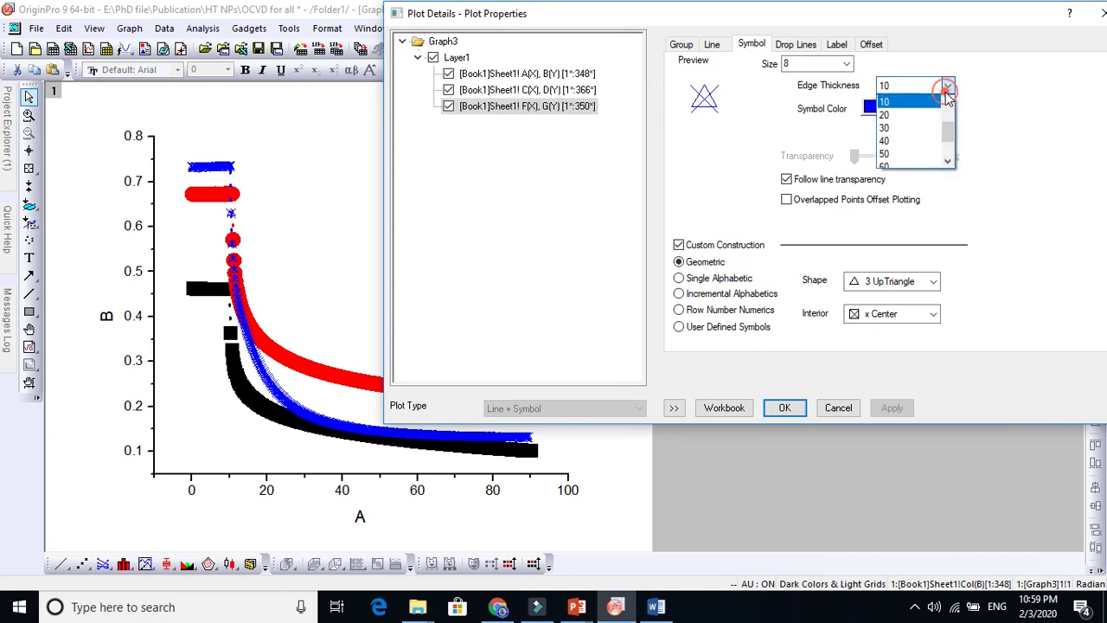
click(904, 130)
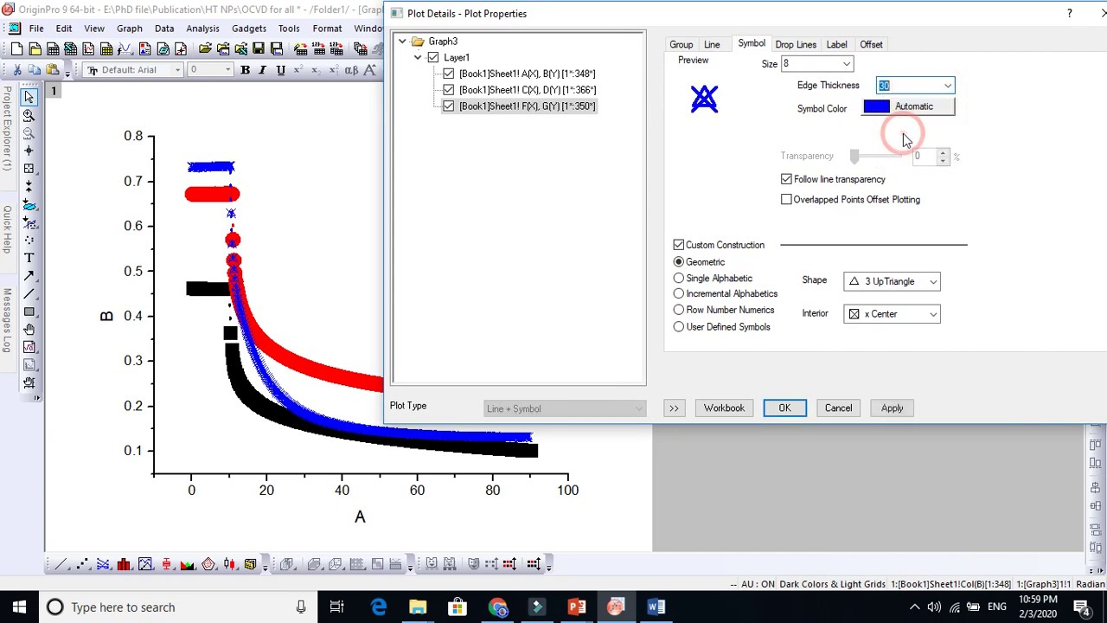
click(891, 408)
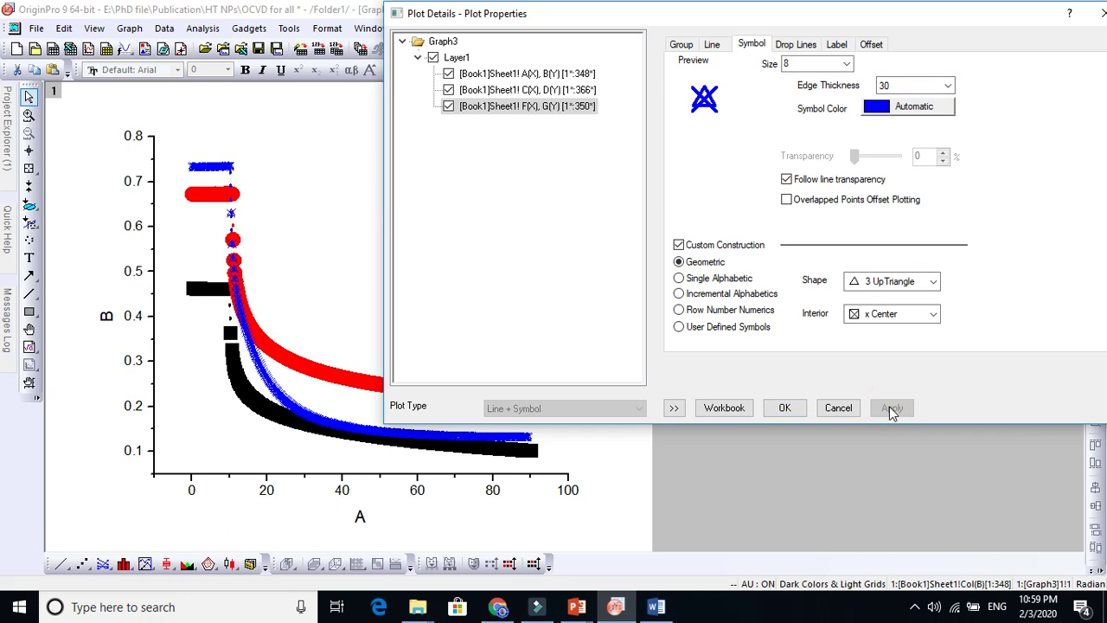
click(948, 86)
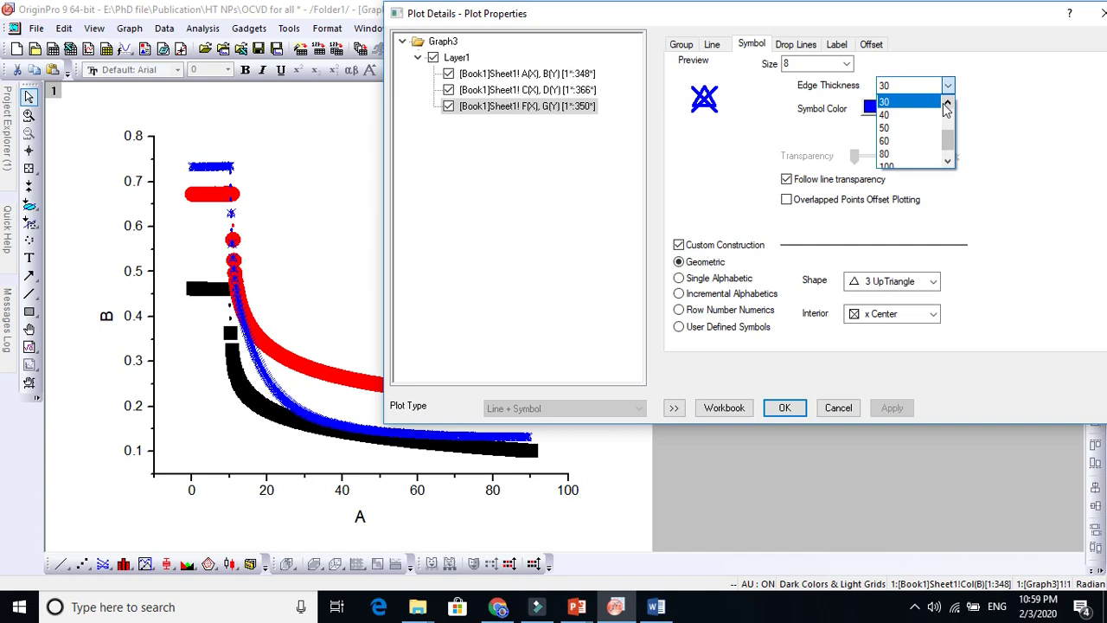
click(949, 102)
click(948, 102)
click(949, 102)
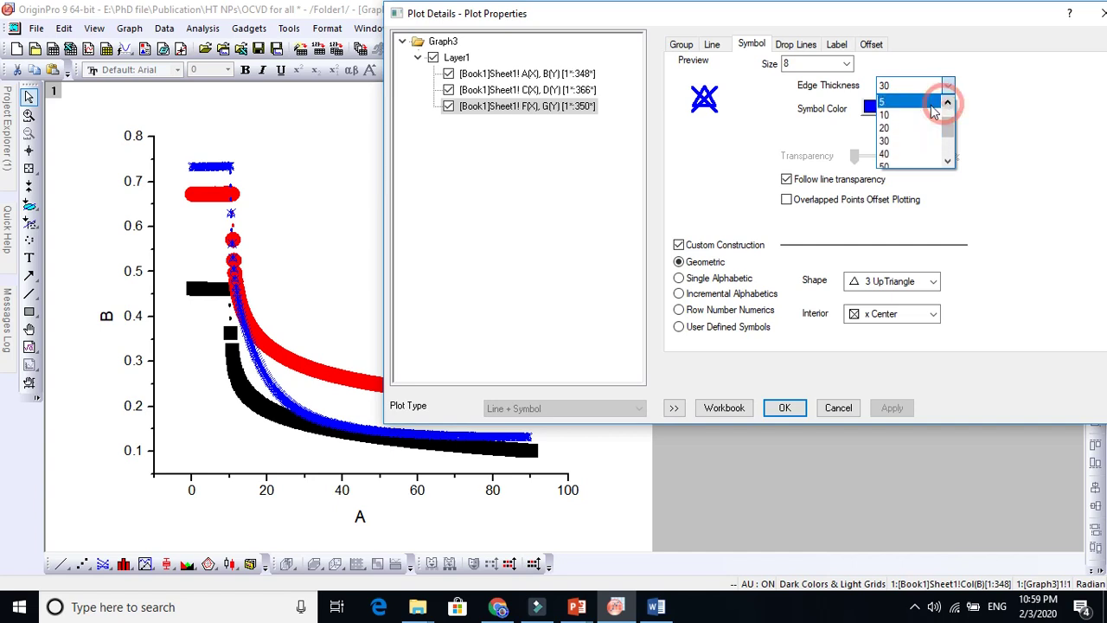
click(904, 111)
click(889, 408)
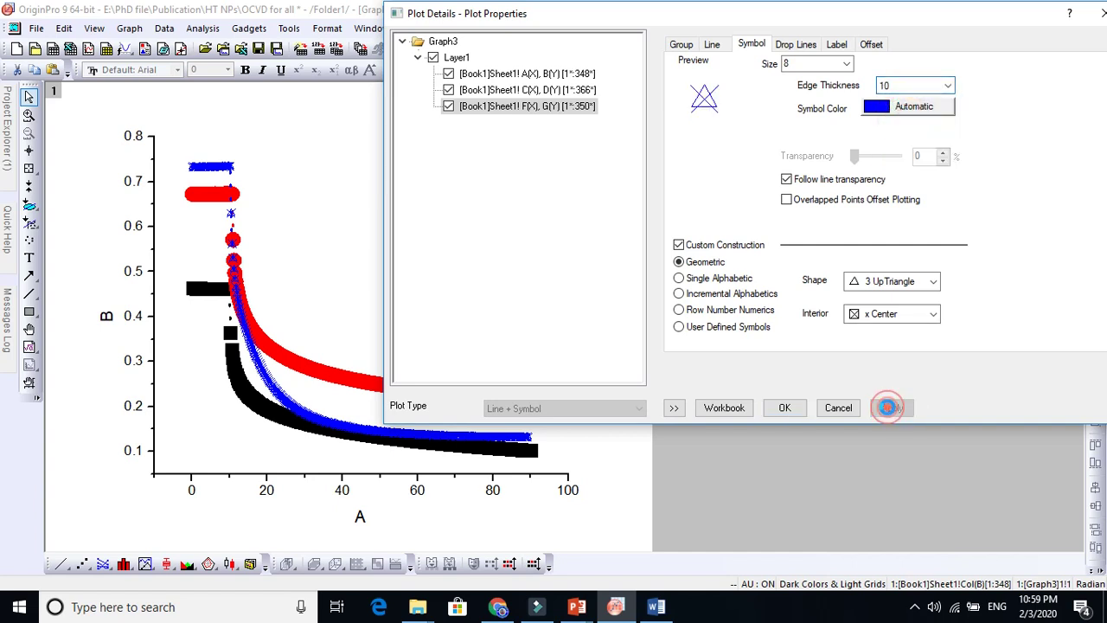
- Select the red D-versus-C plot and set its symbol interior to Hollow
click(548, 90)
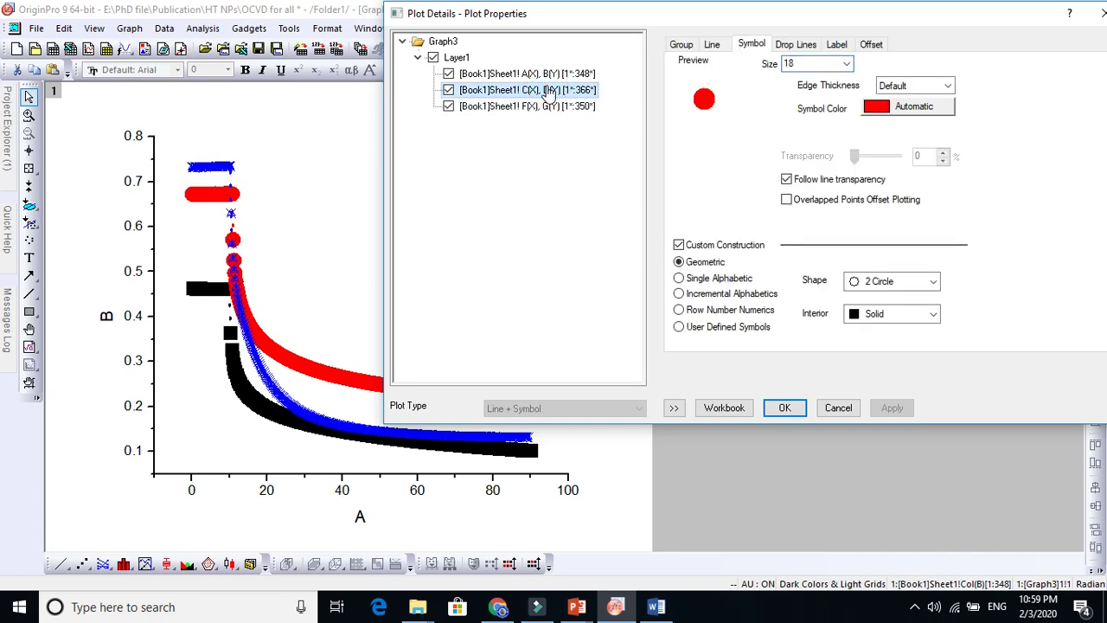
click(933, 314)
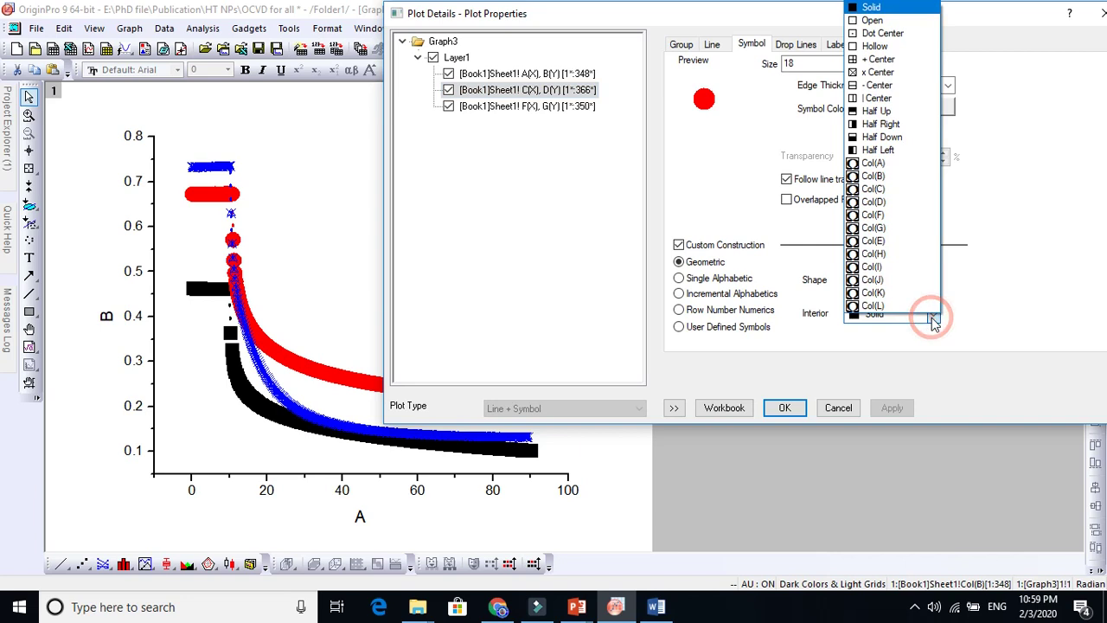
click(875, 46)
click(884, 407)
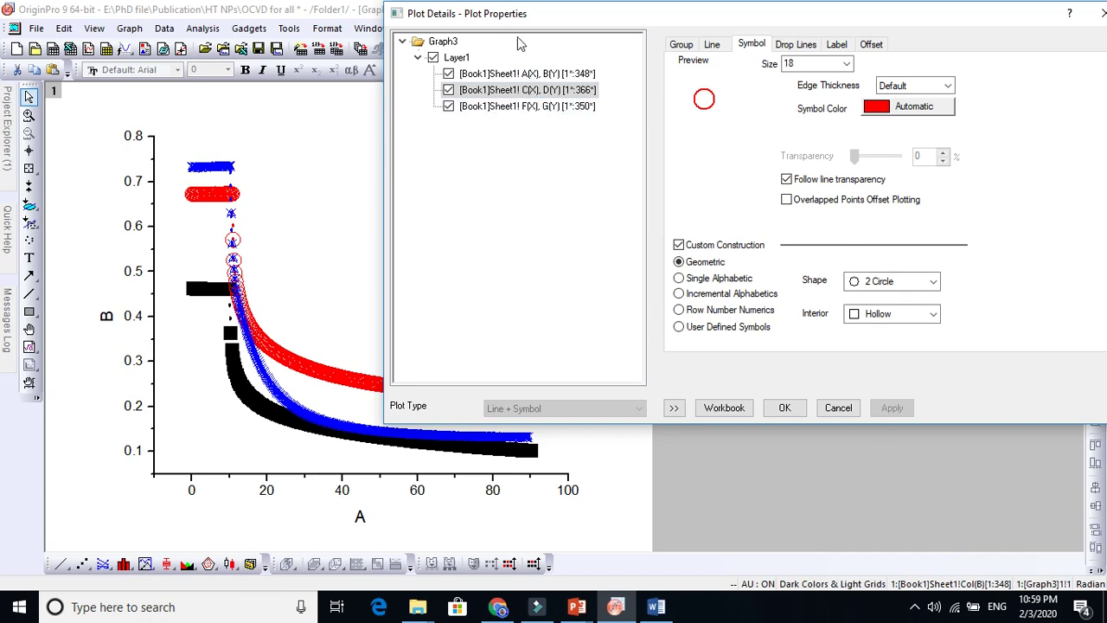
- Color the A-versus-B series' symbols 12 Olive and apply it
click(525, 73)
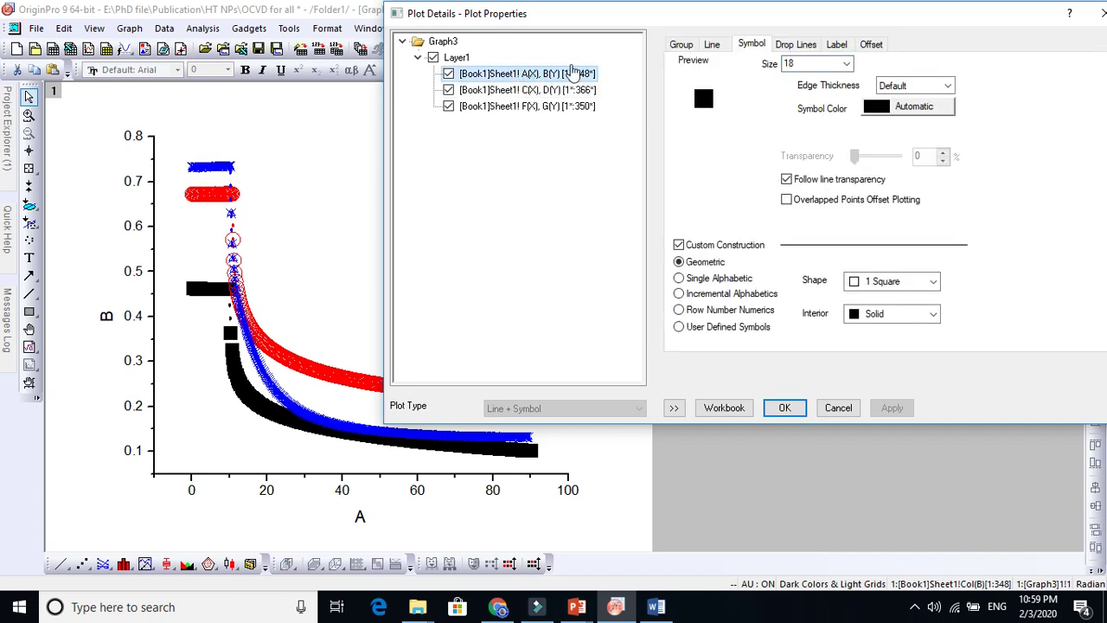
click(897, 109)
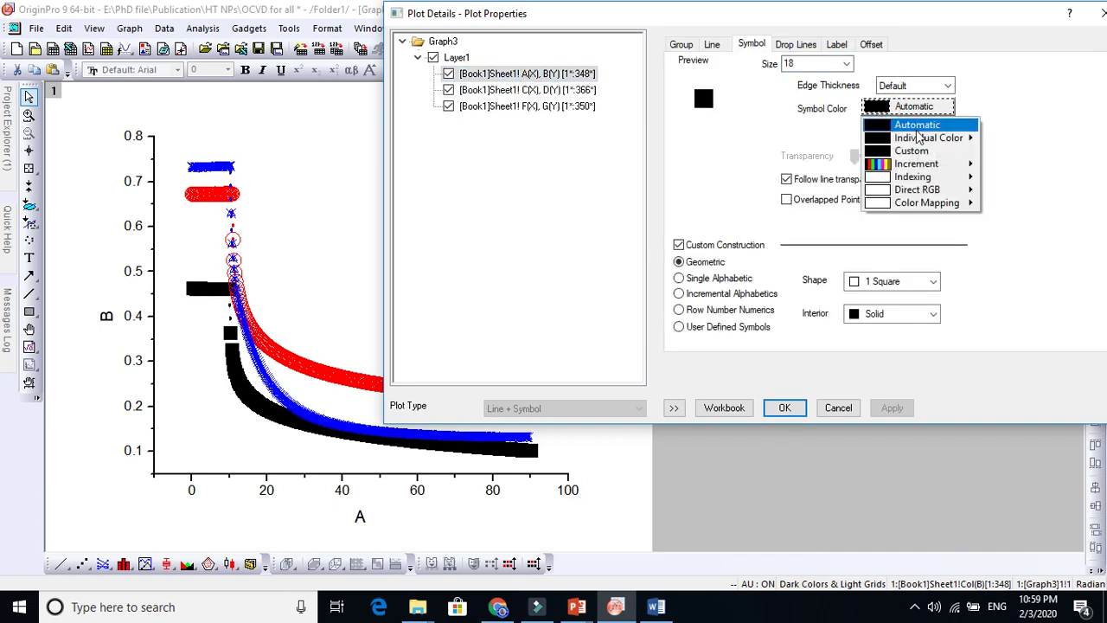
mouse_move(922, 139)
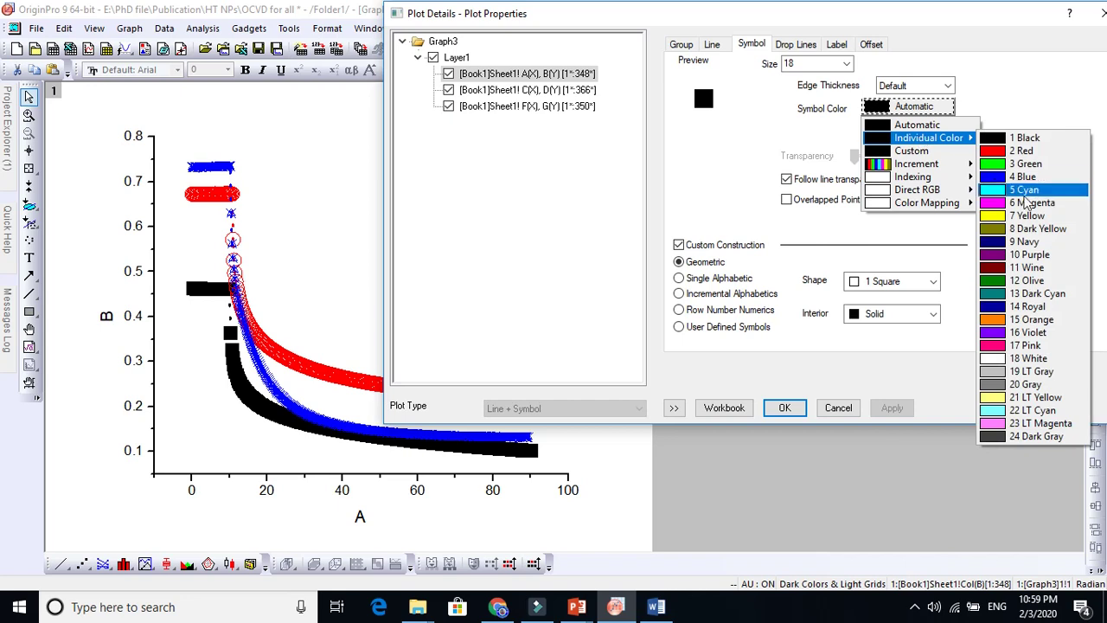
click(1012, 281)
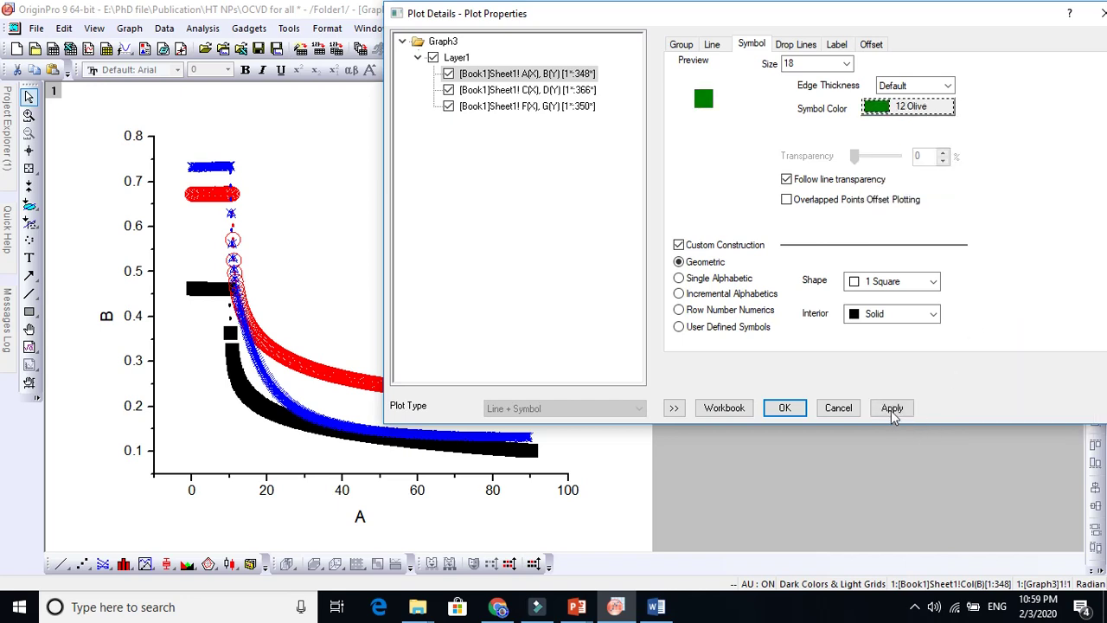
click(891, 408)
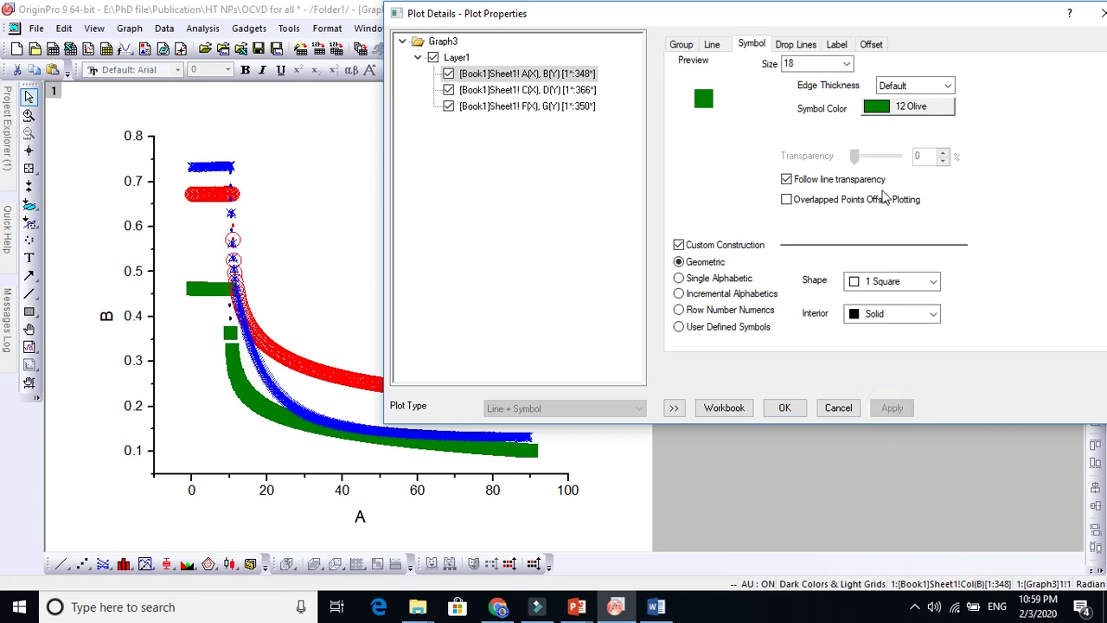
- Make those symbols size-12 Hexagons with a Dot Center interior
click(846, 64)
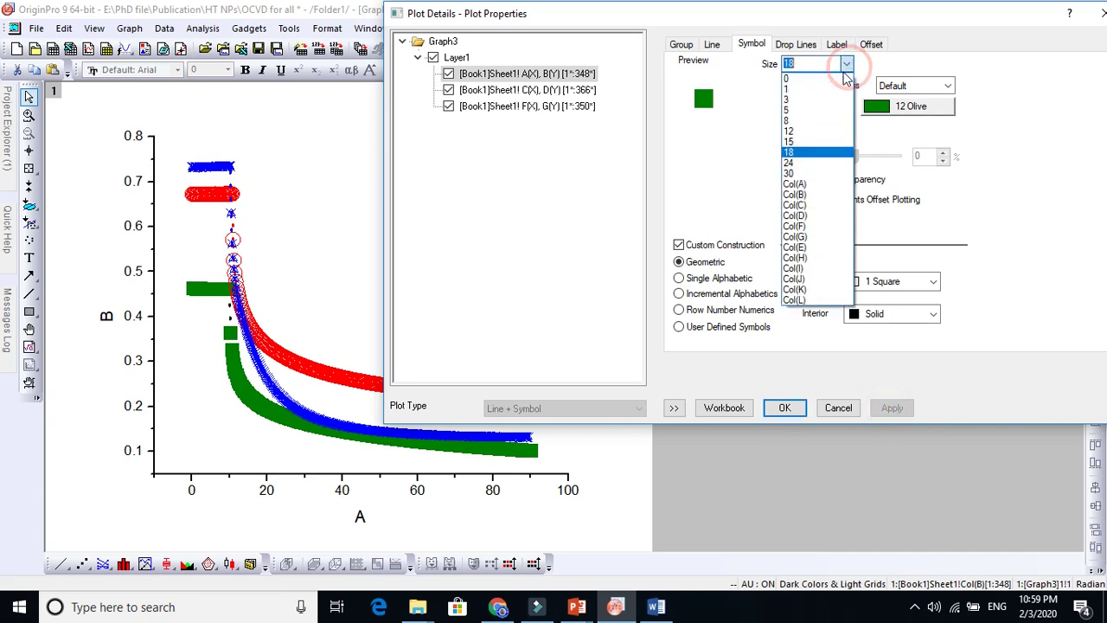
click(798, 132)
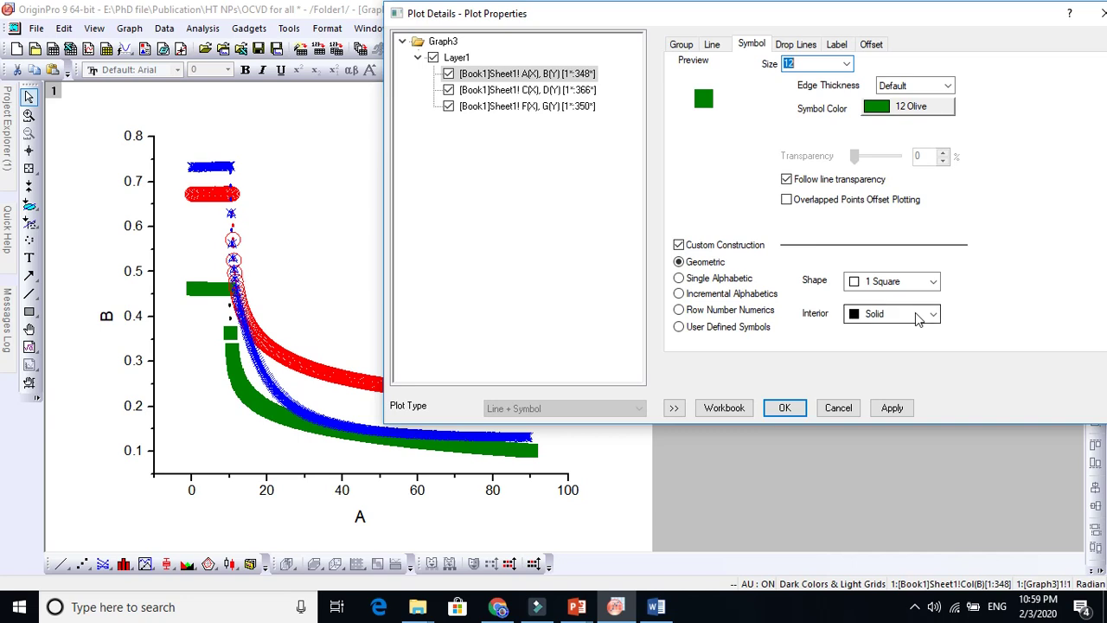
click(931, 282)
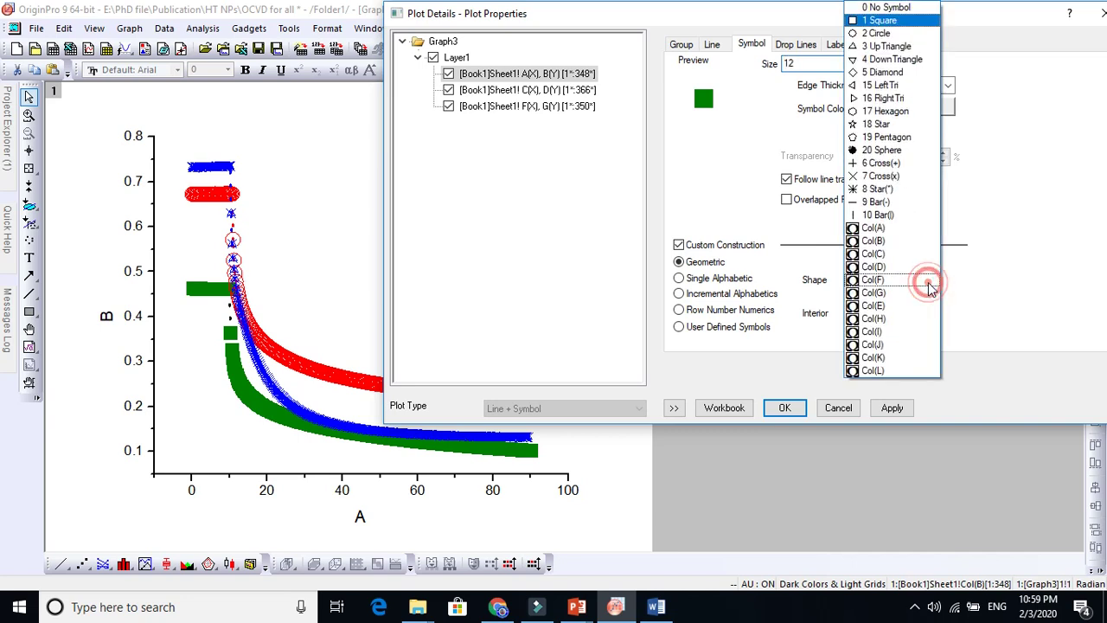
click(867, 113)
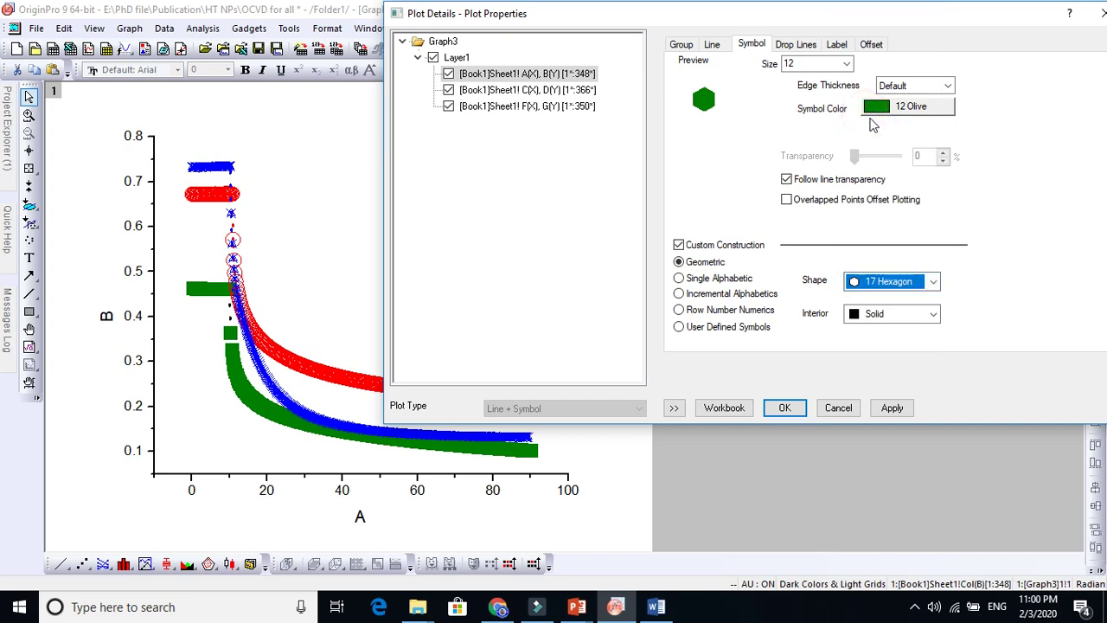
click(934, 314)
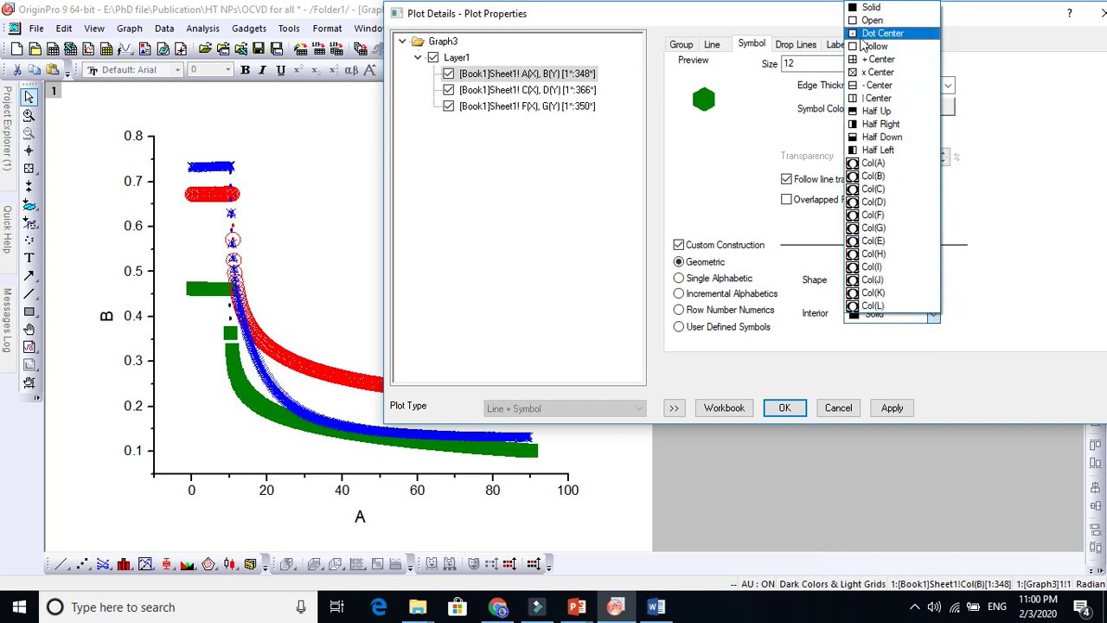
click(865, 34)
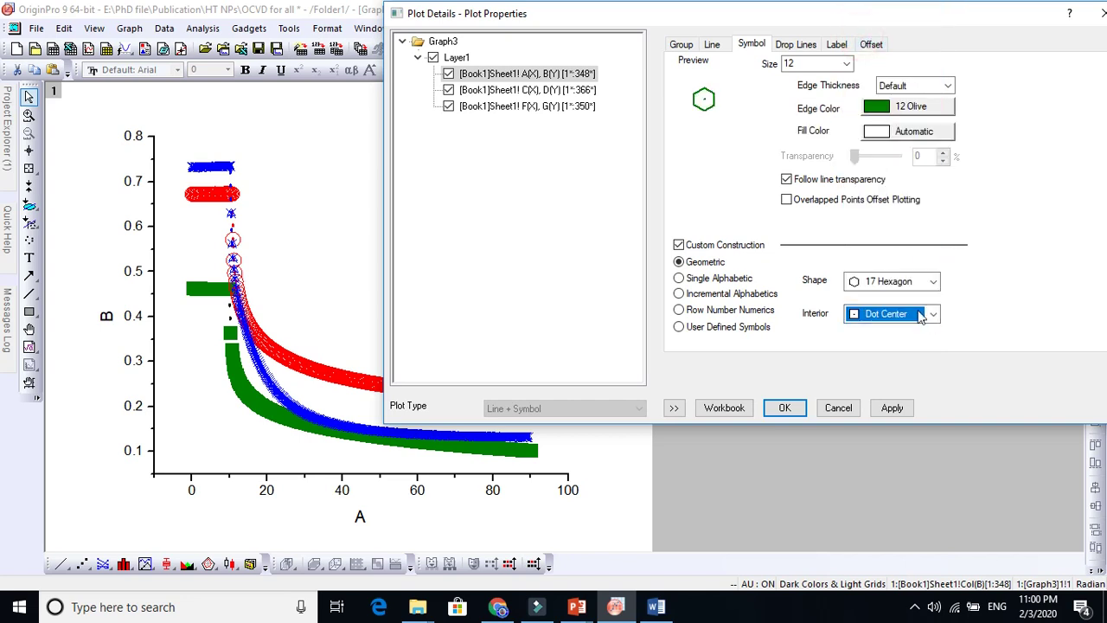
click(899, 415)
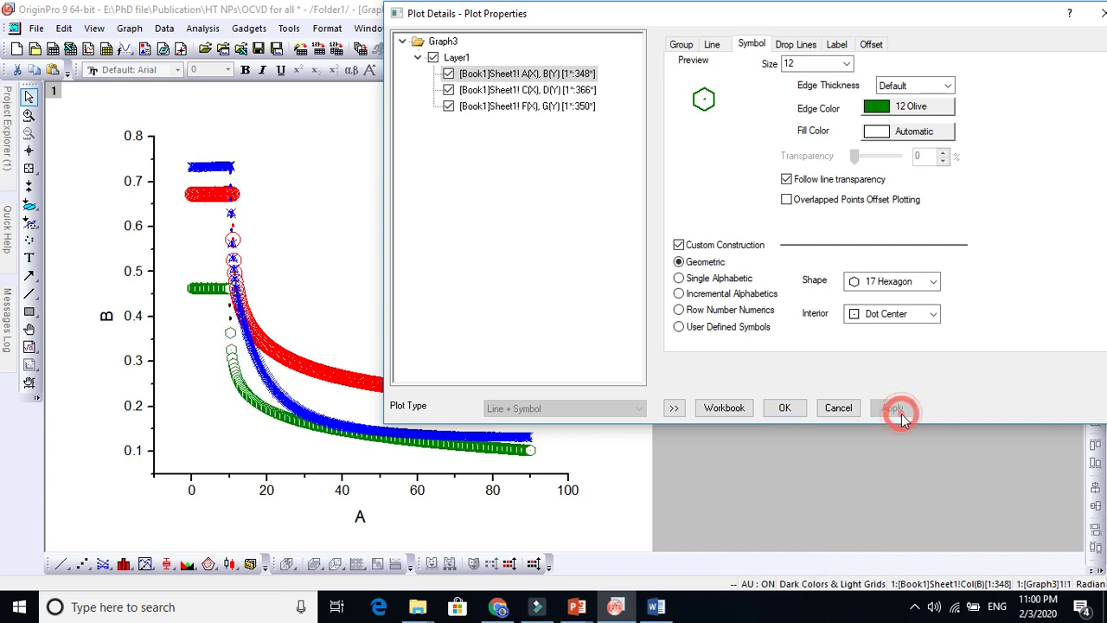
- Set the hexagon edge thickness to 30 and apply it
click(948, 86)
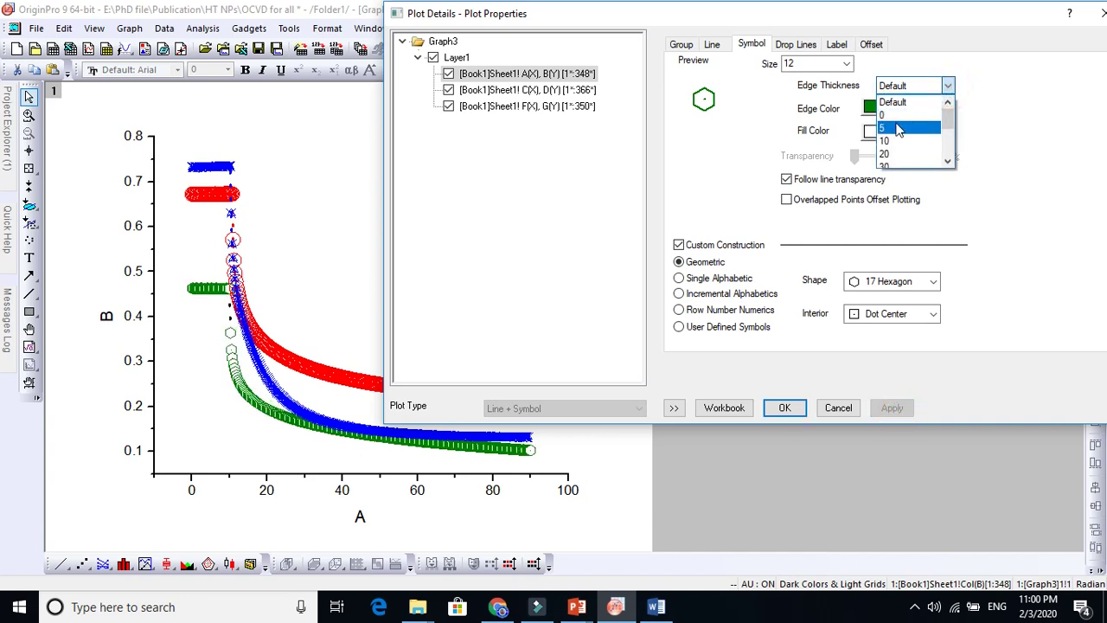
click(900, 141)
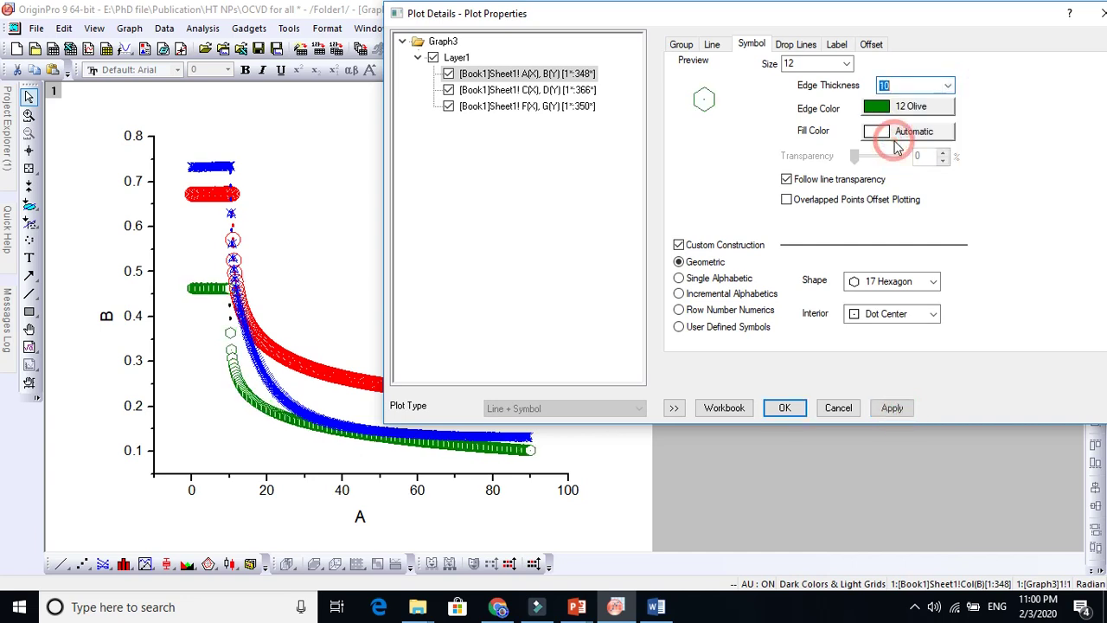
click(948, 85)
click(917, 126)
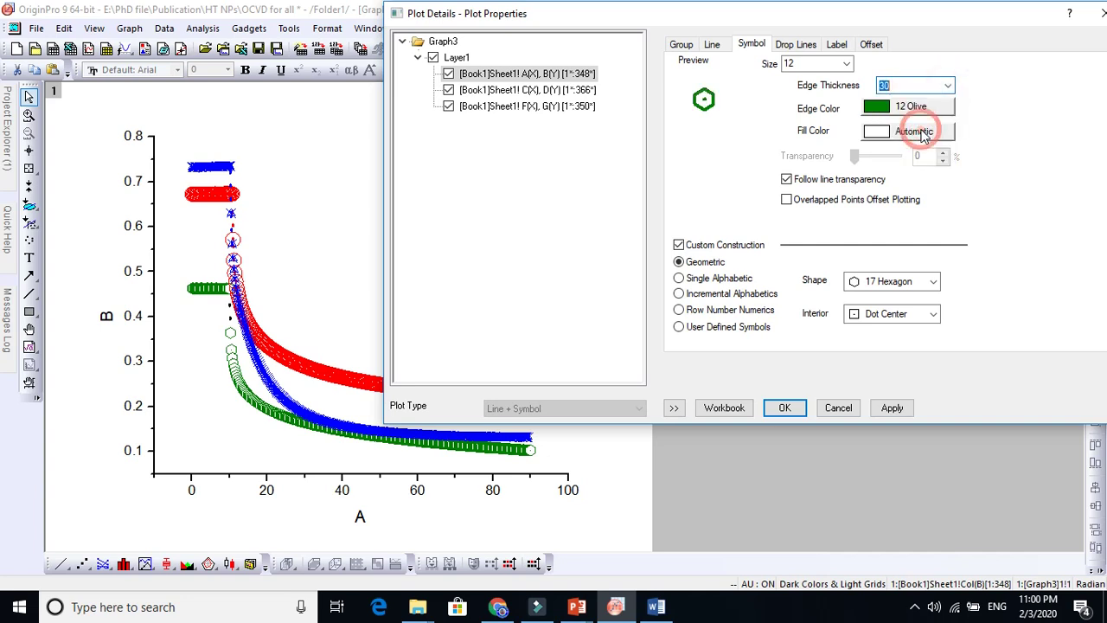
click(900, 407)
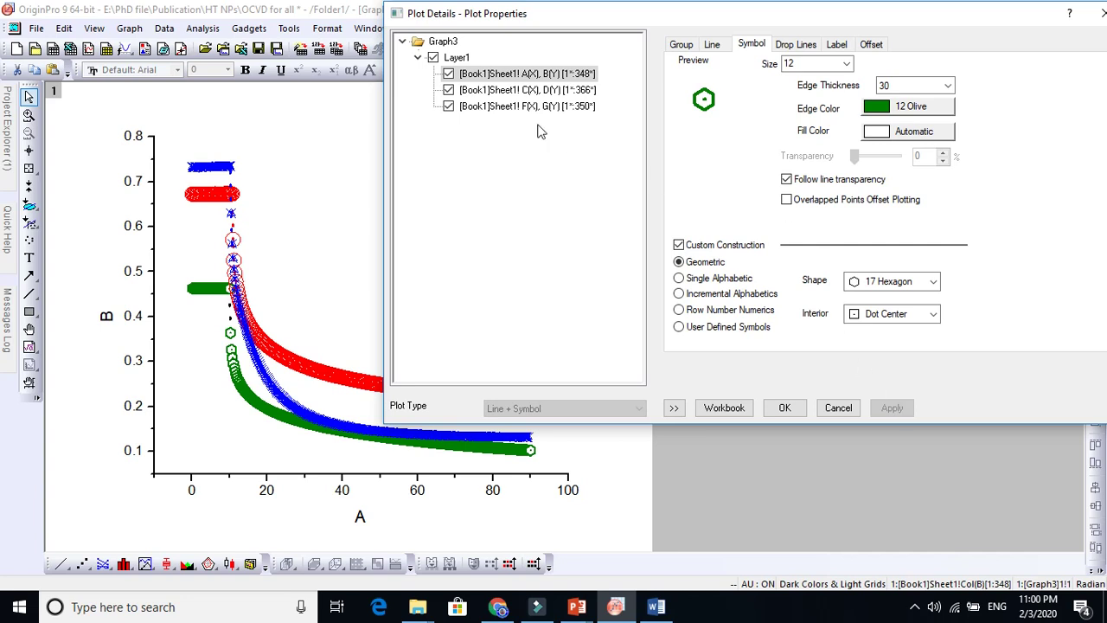
- Set the red D-versus-C circle symbols to size 12, apply, and close Plot Details
click(522, 90)
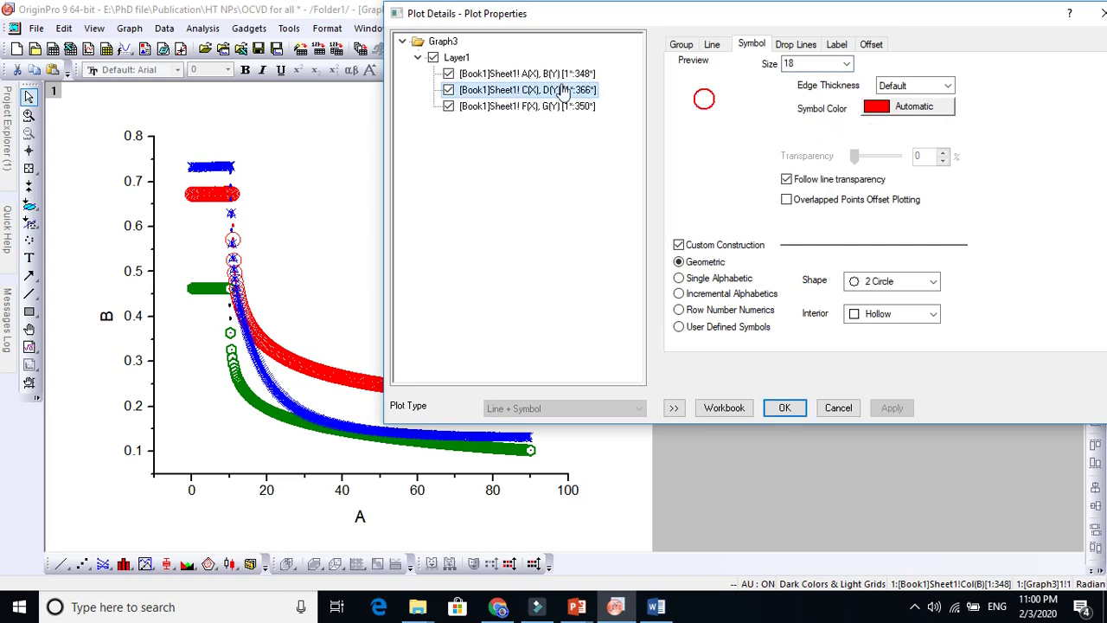
click(847, 64)
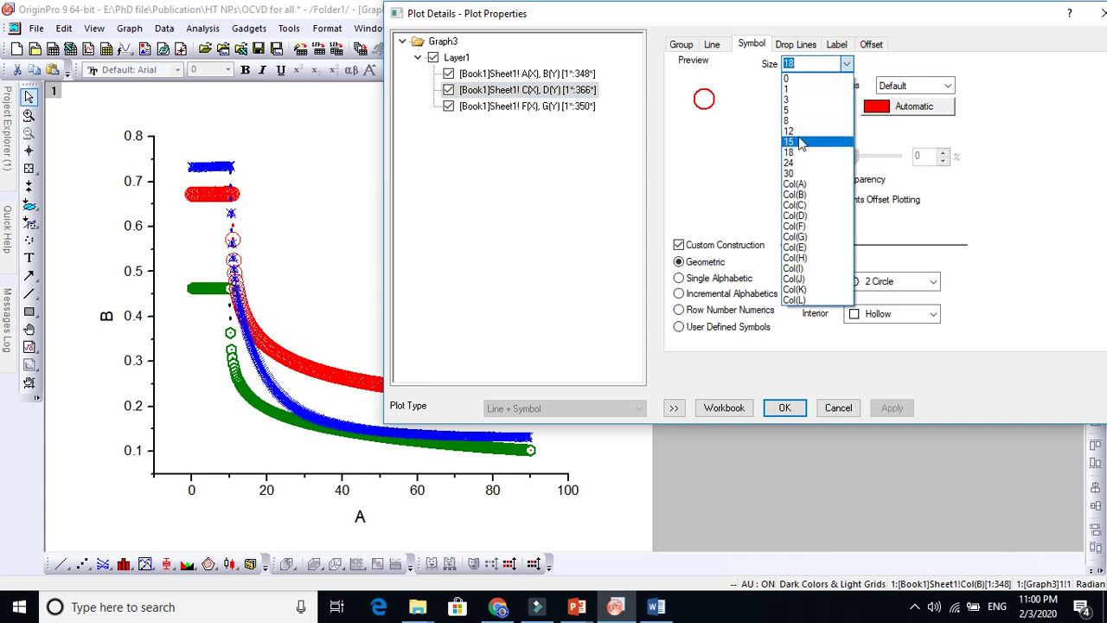
click(796, 132)
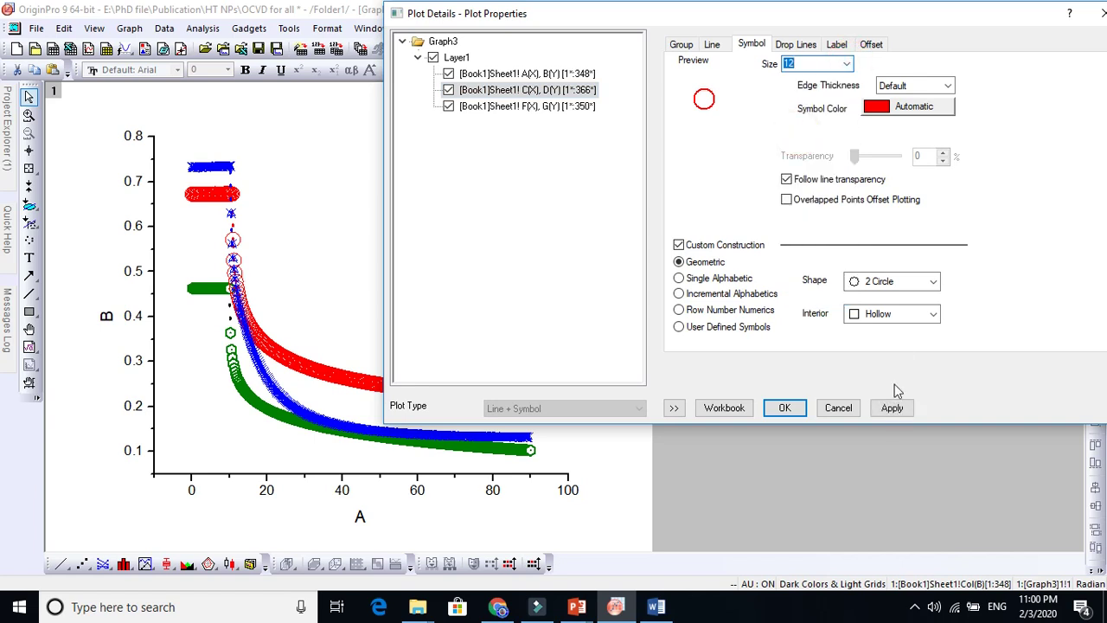
click(894, 410)
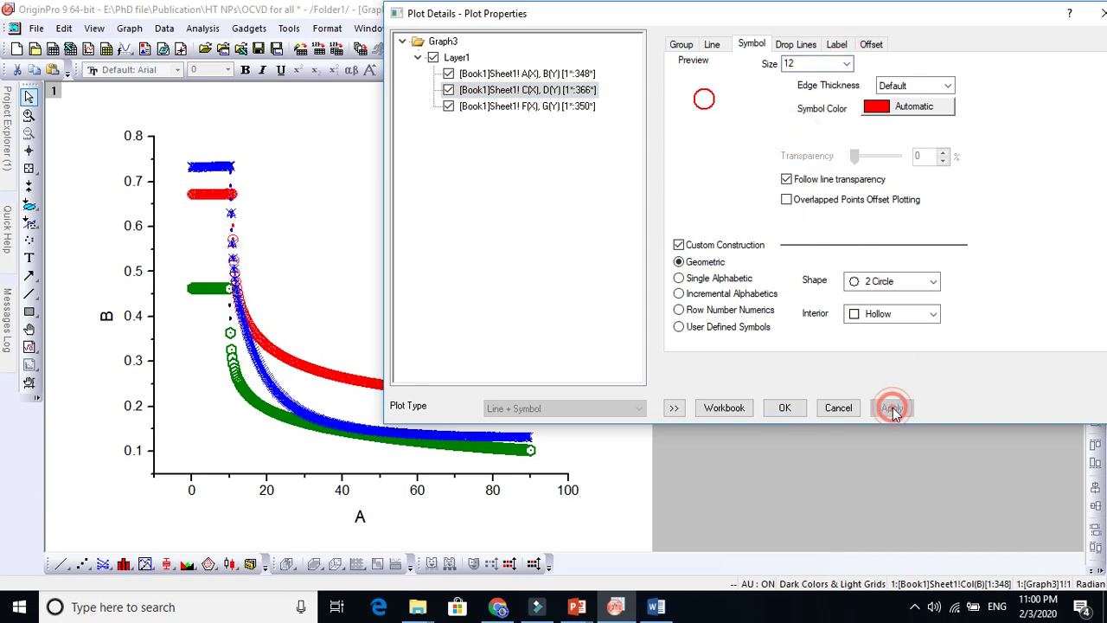
click(786, 408)
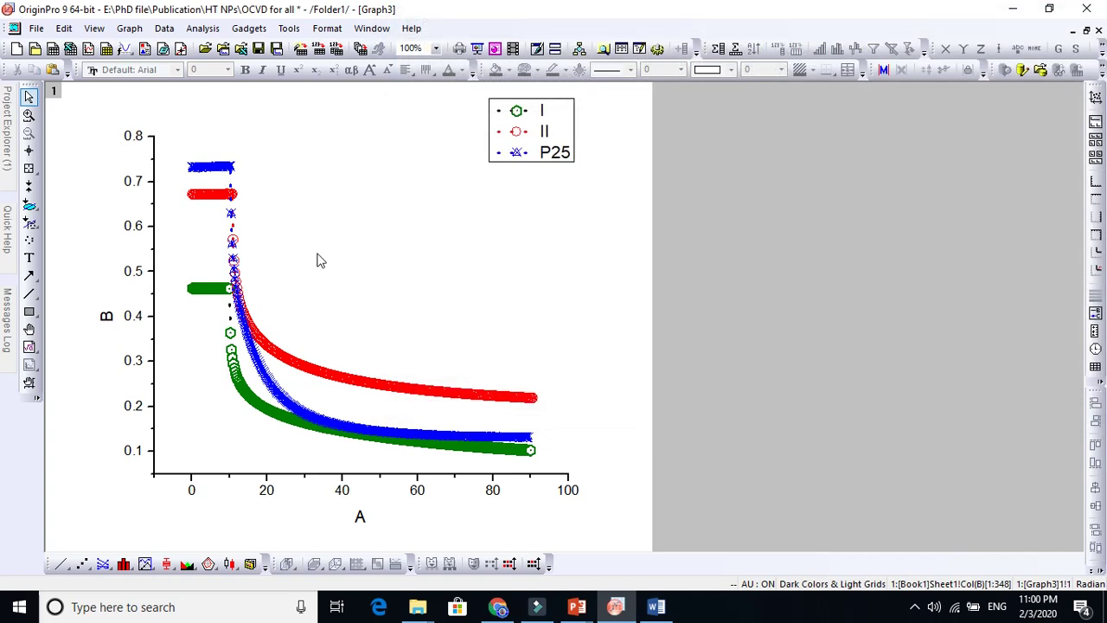
- Make the Y-axis tick labels bold and enlarge them to size 22
click(138, 273)
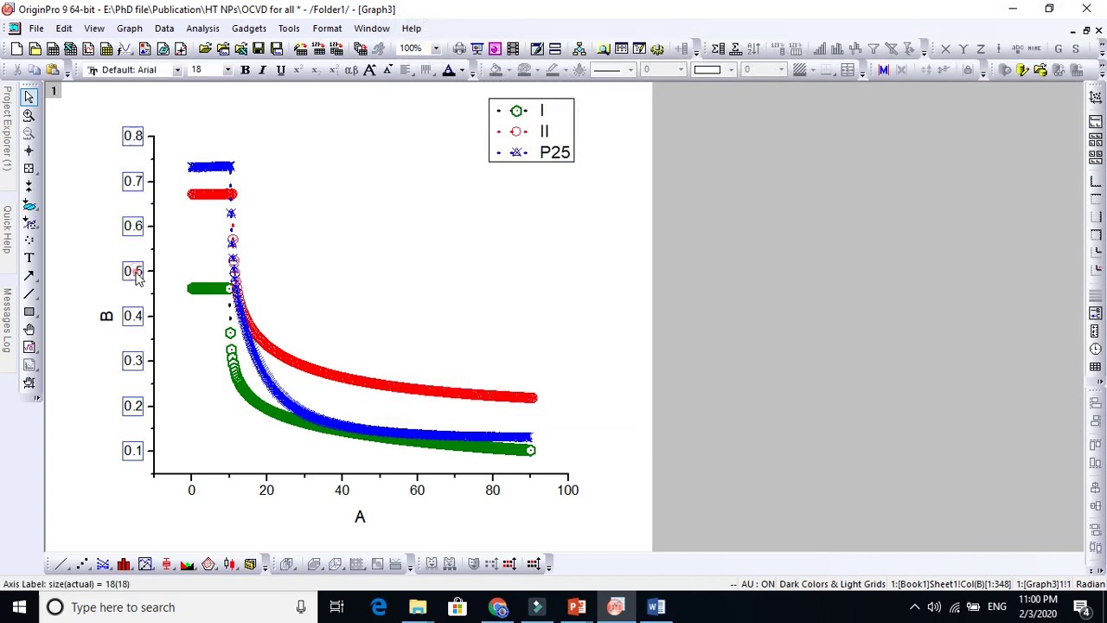
double_click(139, 273)
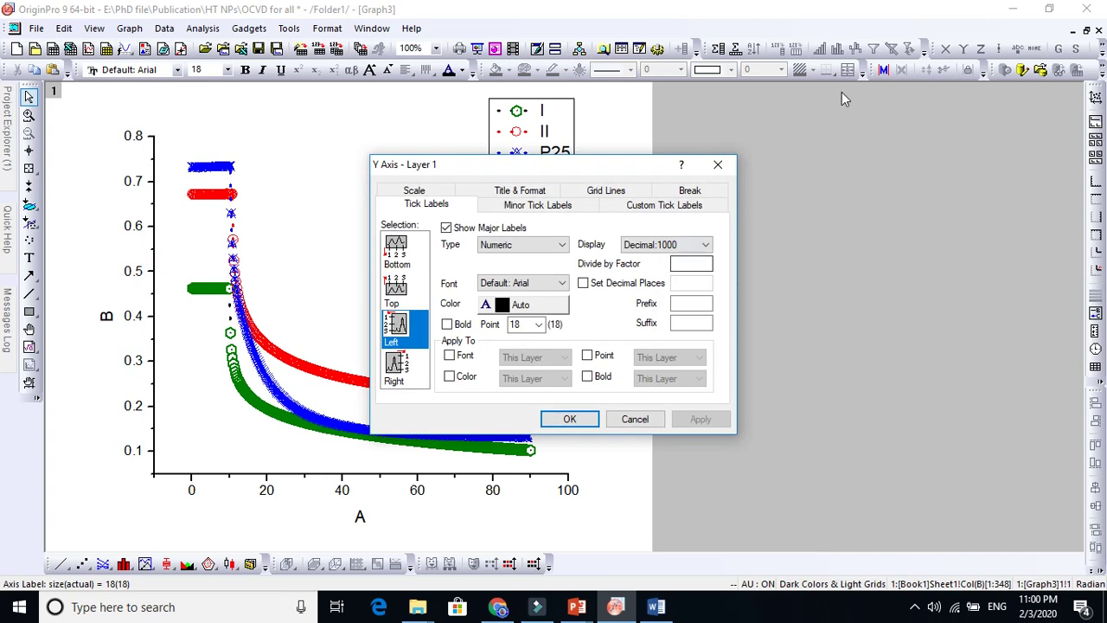
click(720, 165)
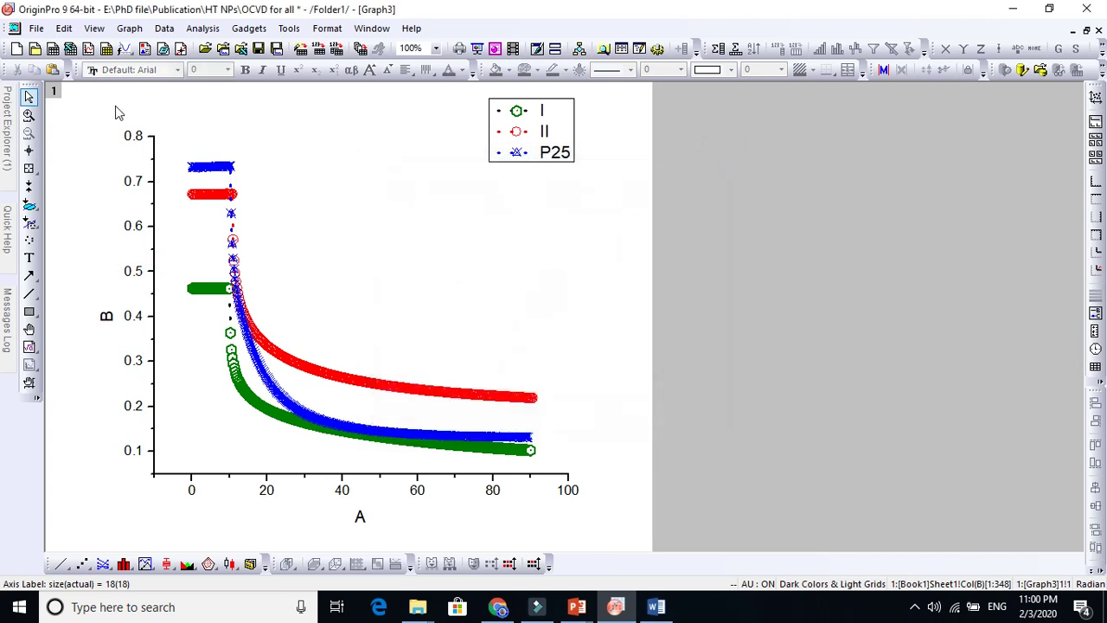
click(134, 139)
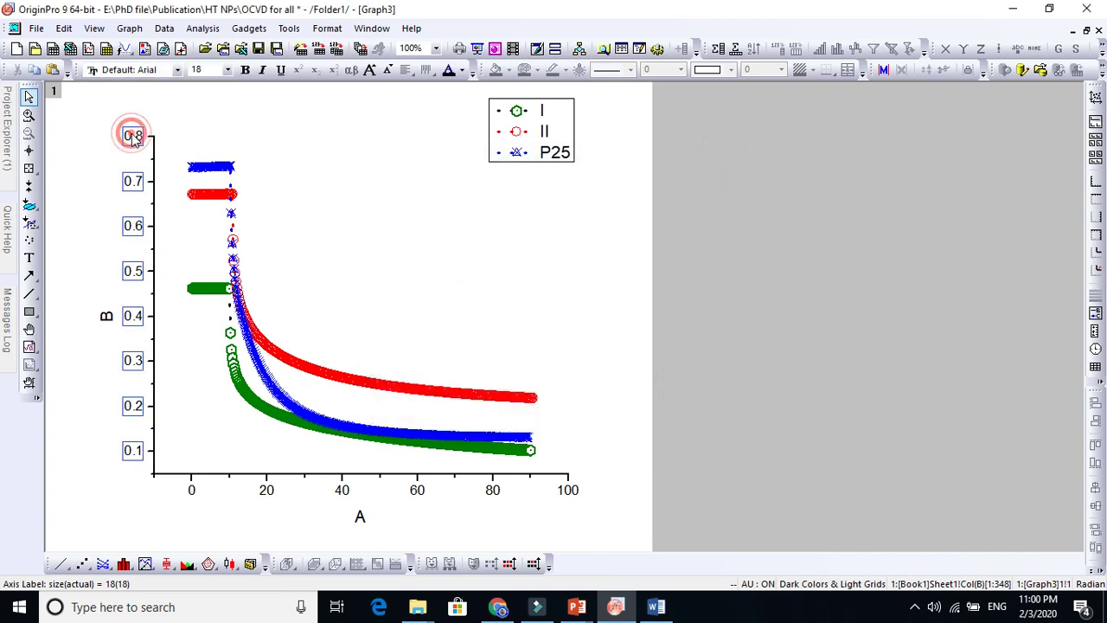
click(245, 70)
click(369, 69)
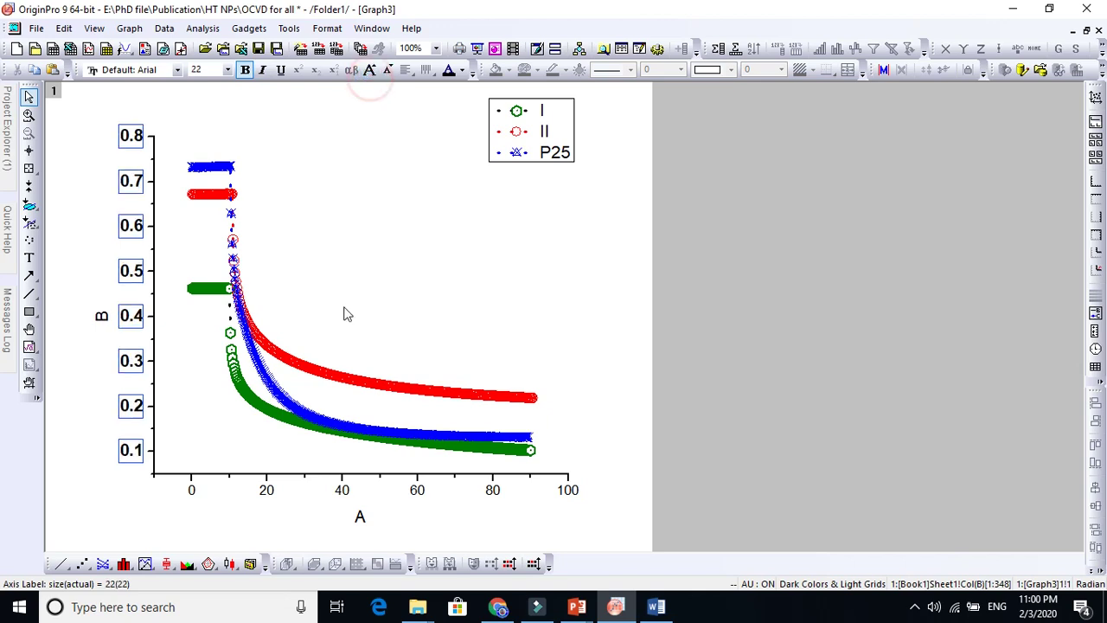
- Make the X-axis tick numbers bold and enlarge them to size 22
click(340, 492)
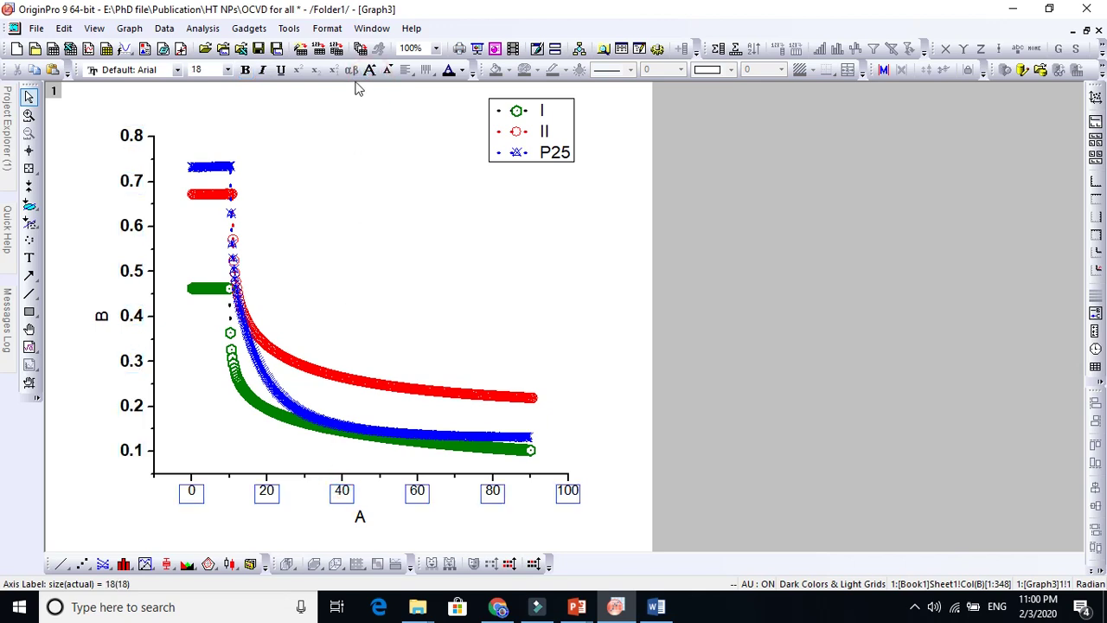
click(245, 71)
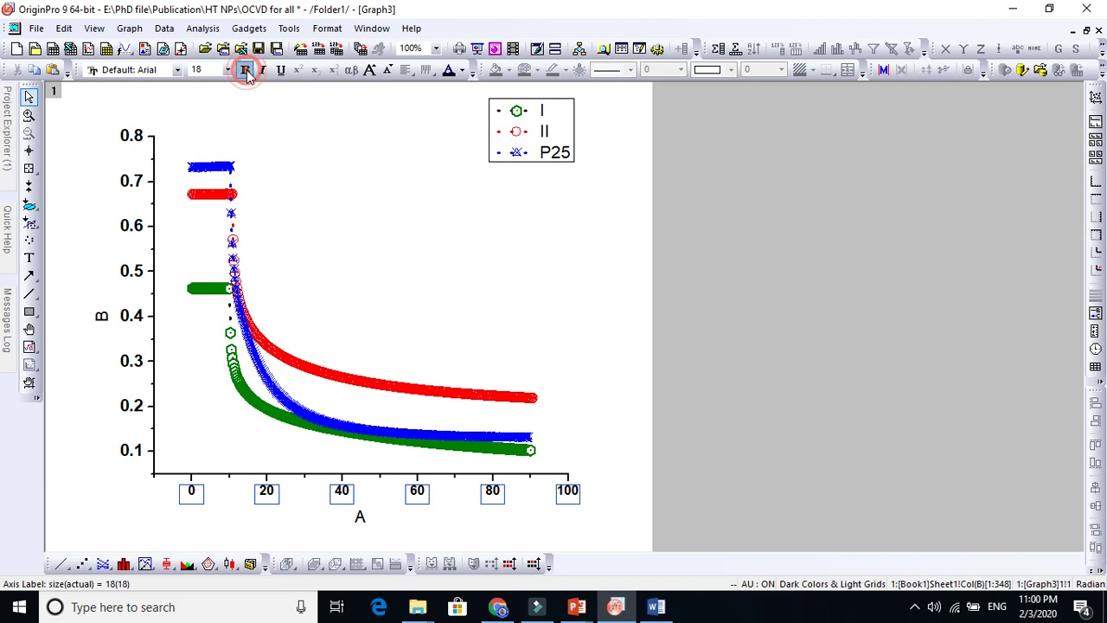
click(369, 69)
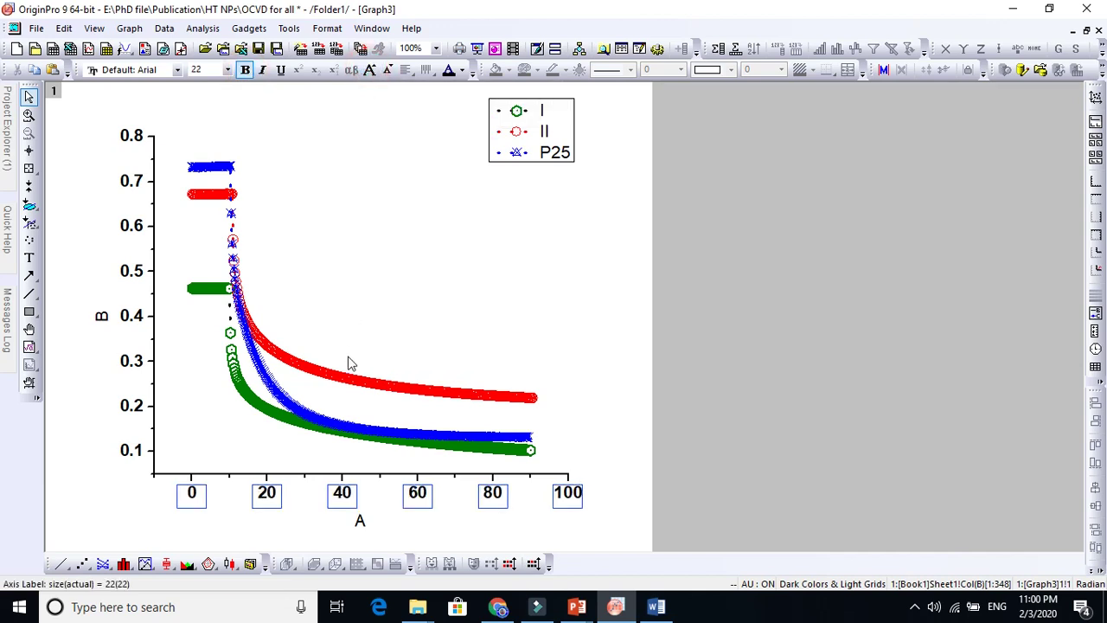
- Turn on the top axis line with ticks in the axis Title & Format settings
double_click(141, 224)
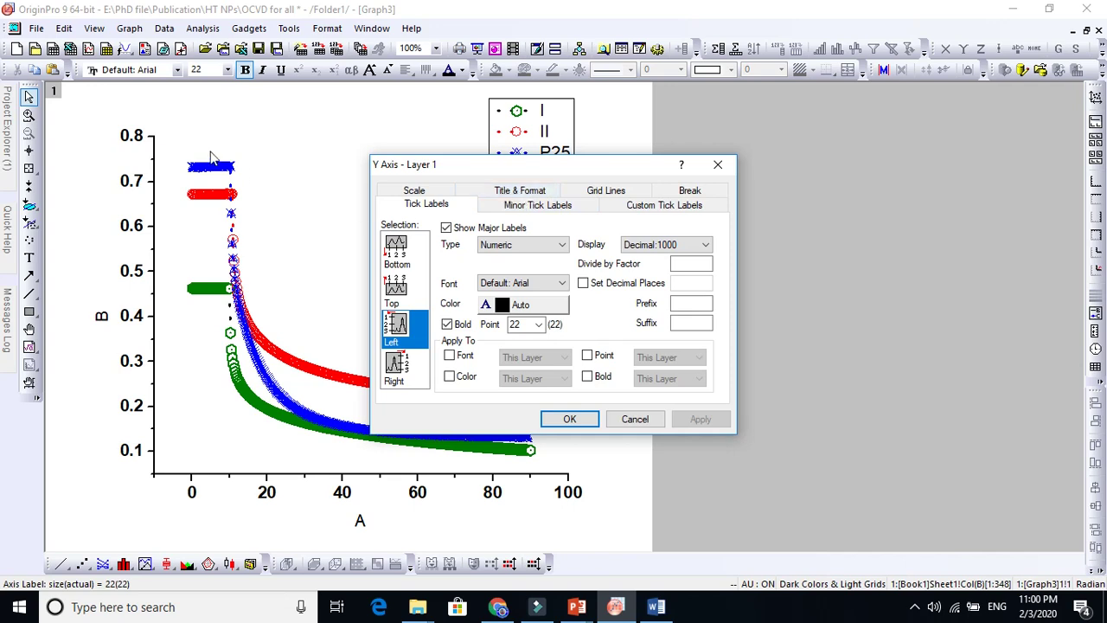
click(524, 190)
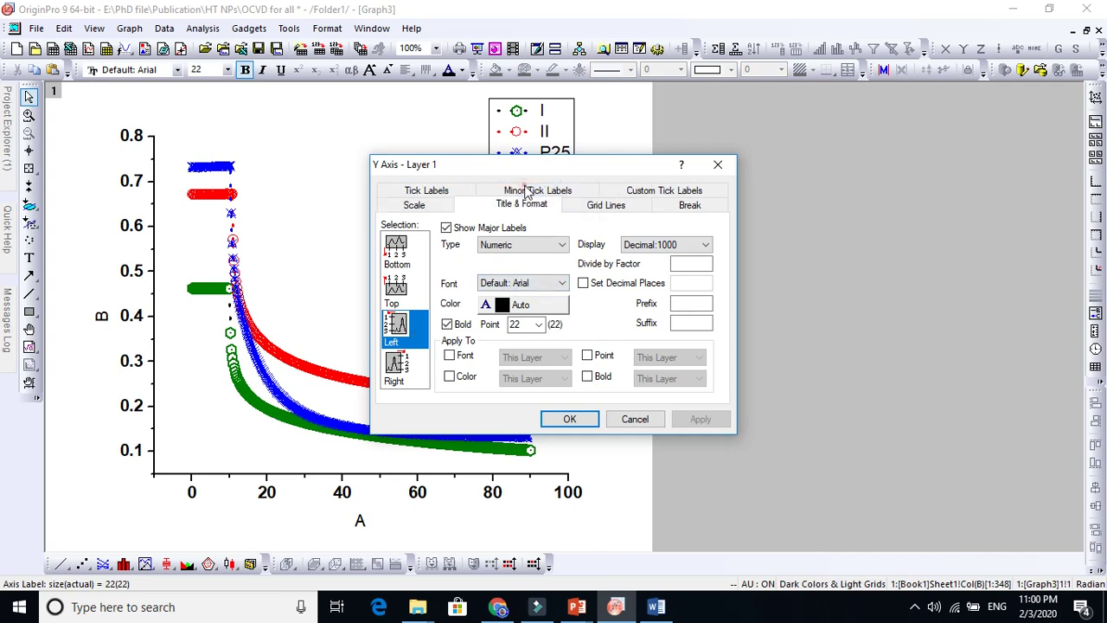
click(404, 287)
click(448, 224)
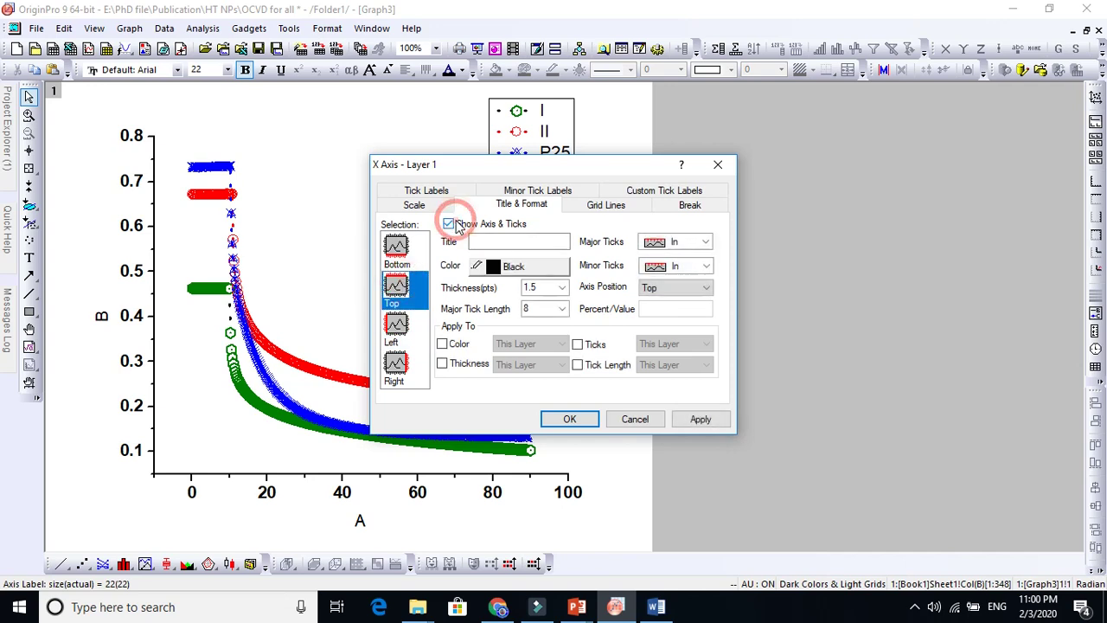
click(691, 418)
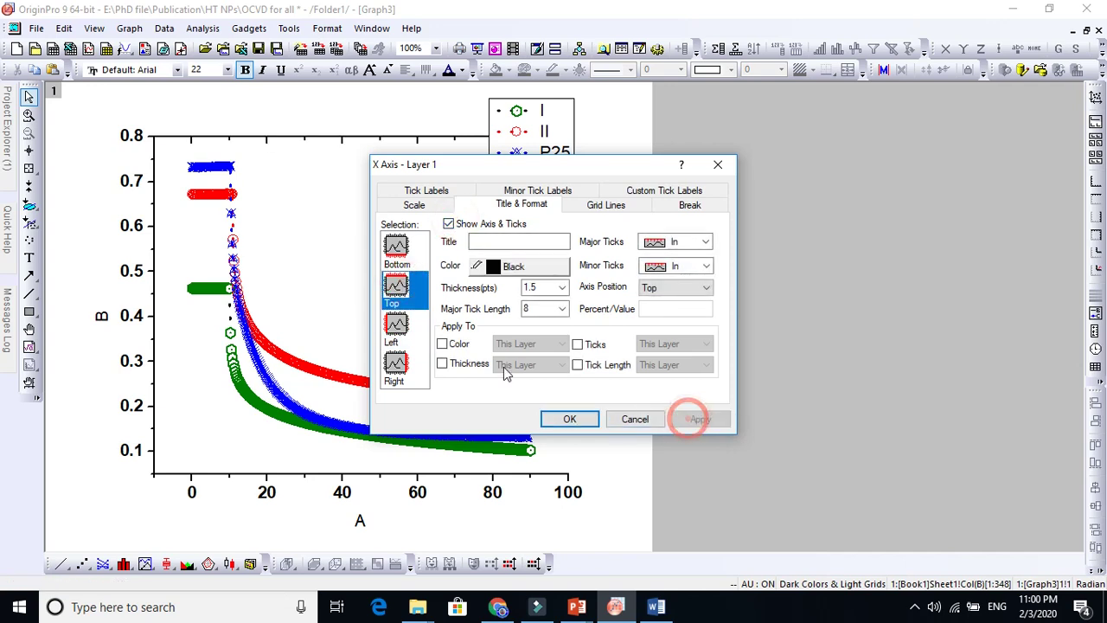
- Turn on the right axis line with ticks and check the boxed plot
click(396, 368)
click(448, 224)
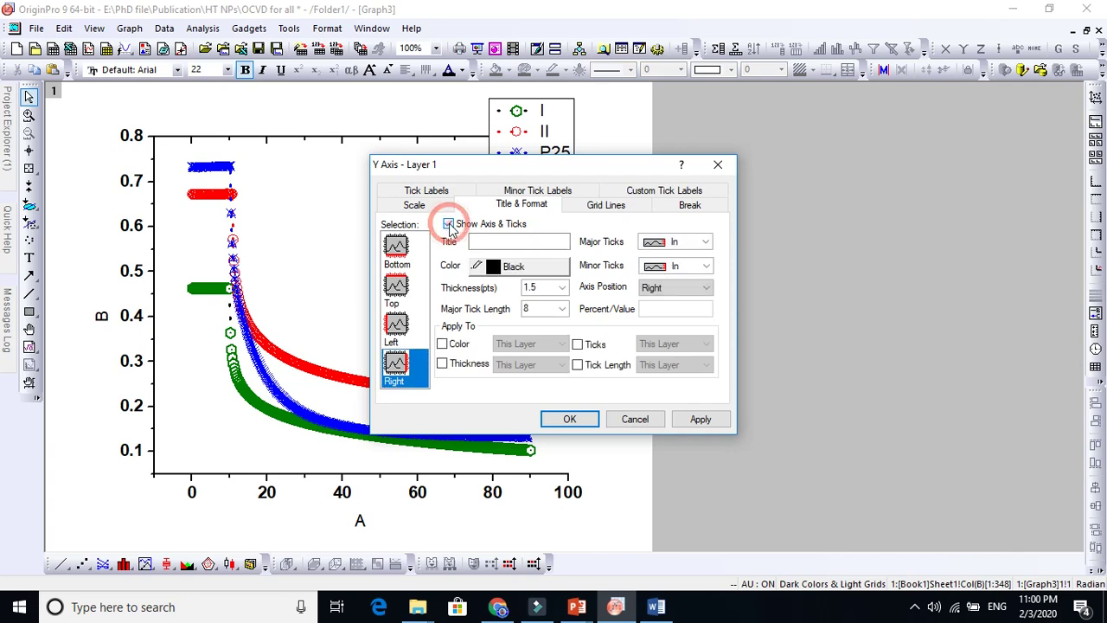
click(696, 421)
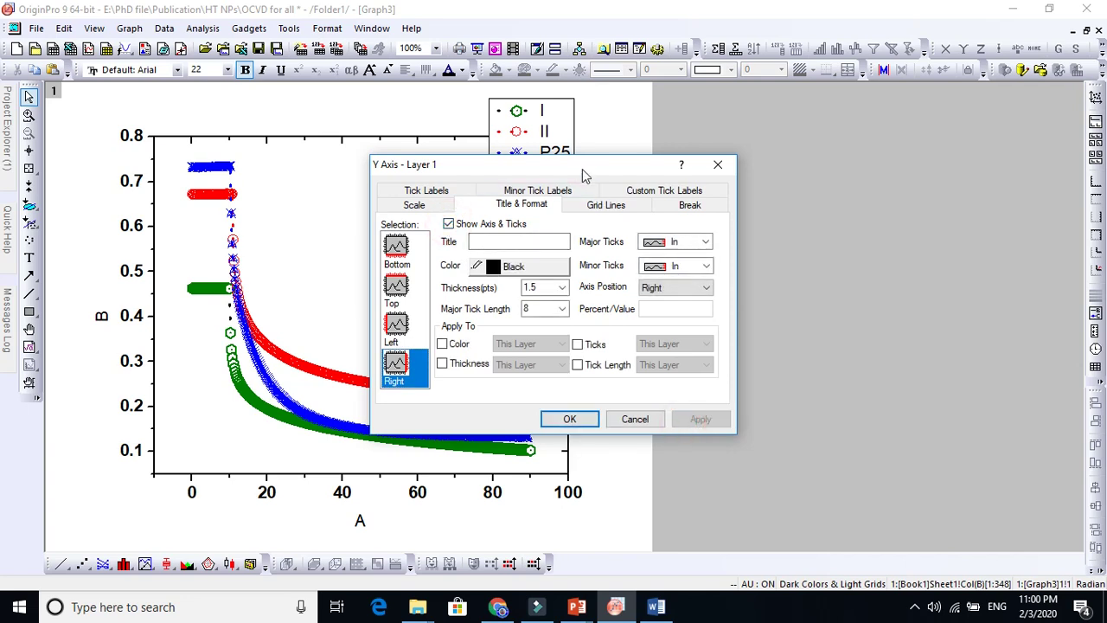
drag(579, 172, 773, 121)
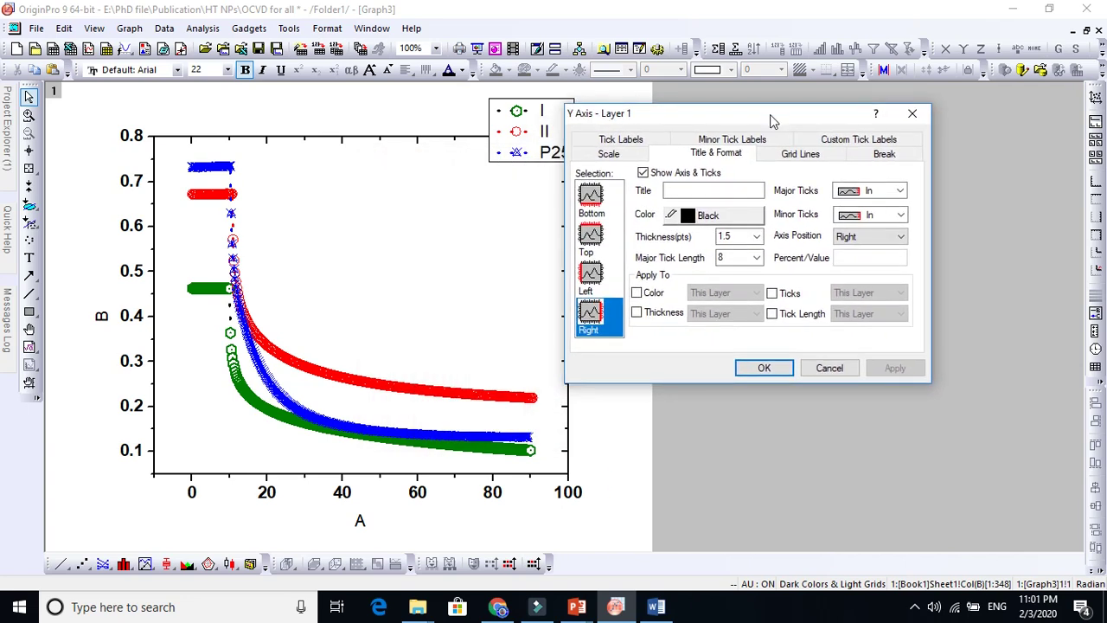
- Retitle the X axis 'Range (nm)' in bold at font size 26
click(766, 367)
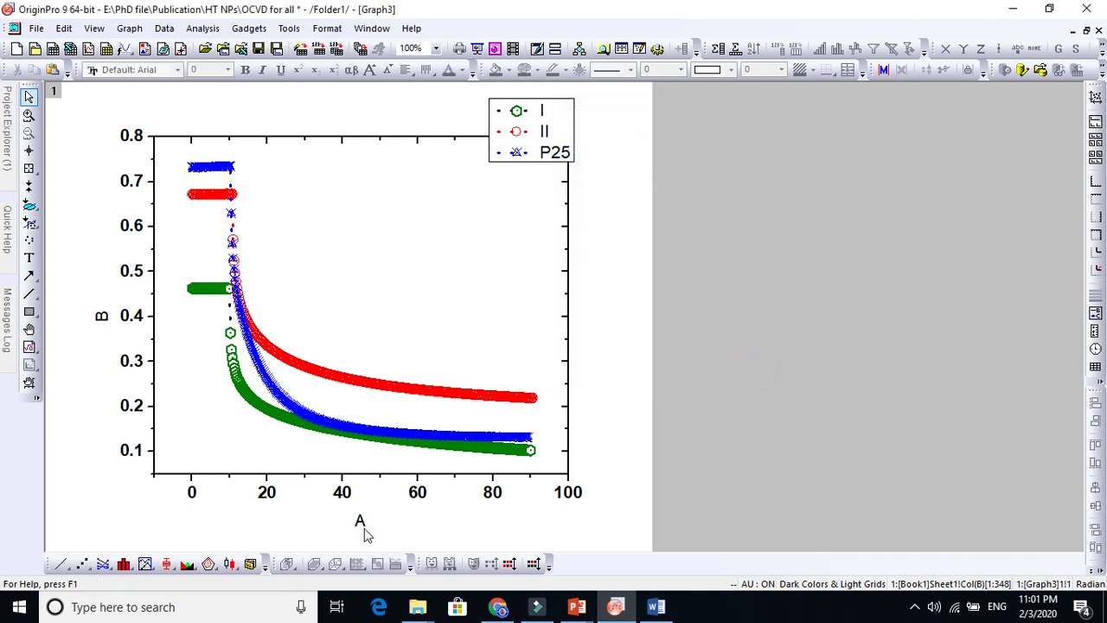
double_click(362, 521)
key(ctrl+a)
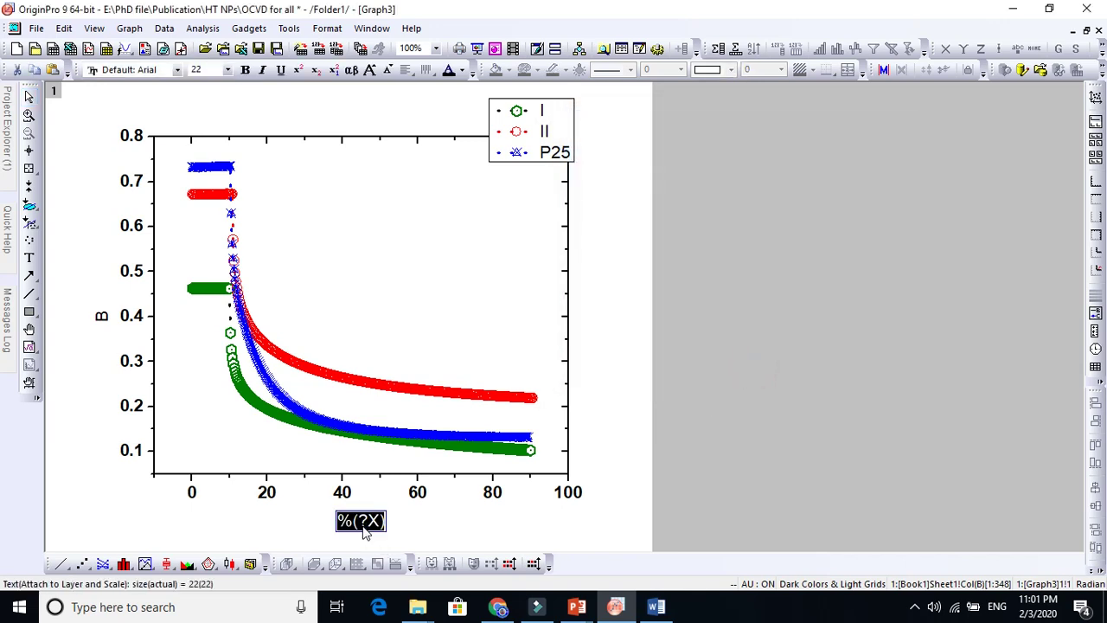
text(Ra)
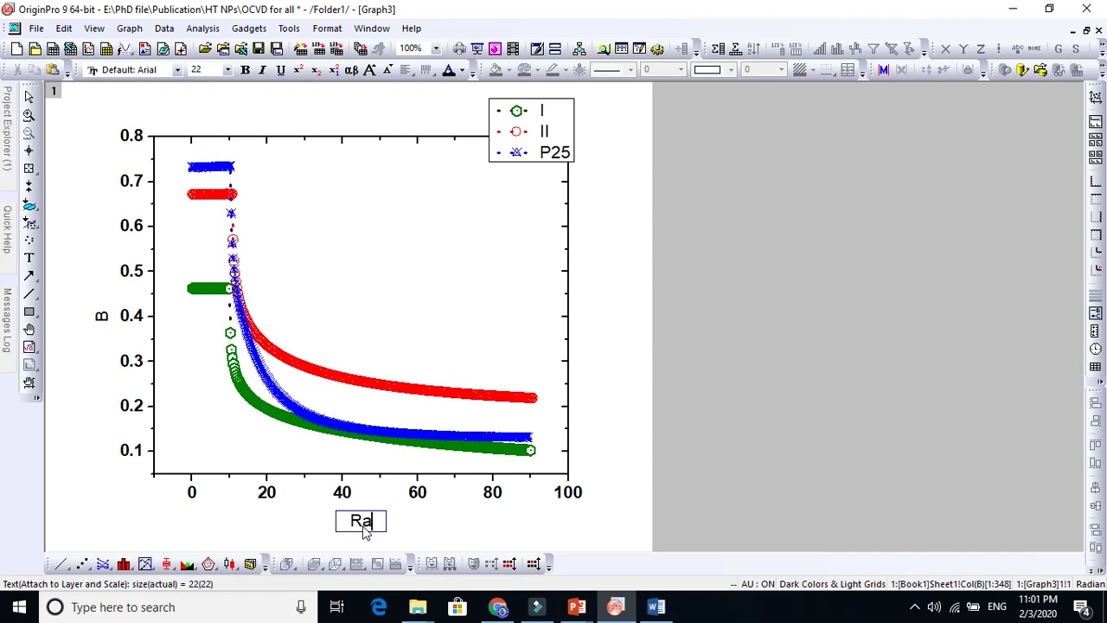
text(nge)
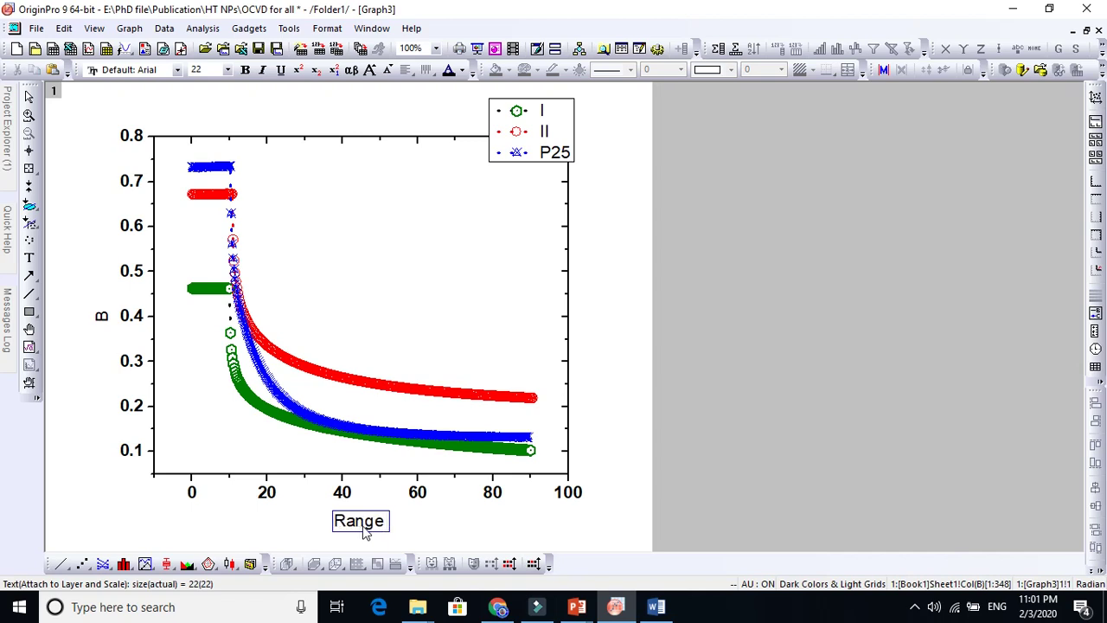
text( (nm)
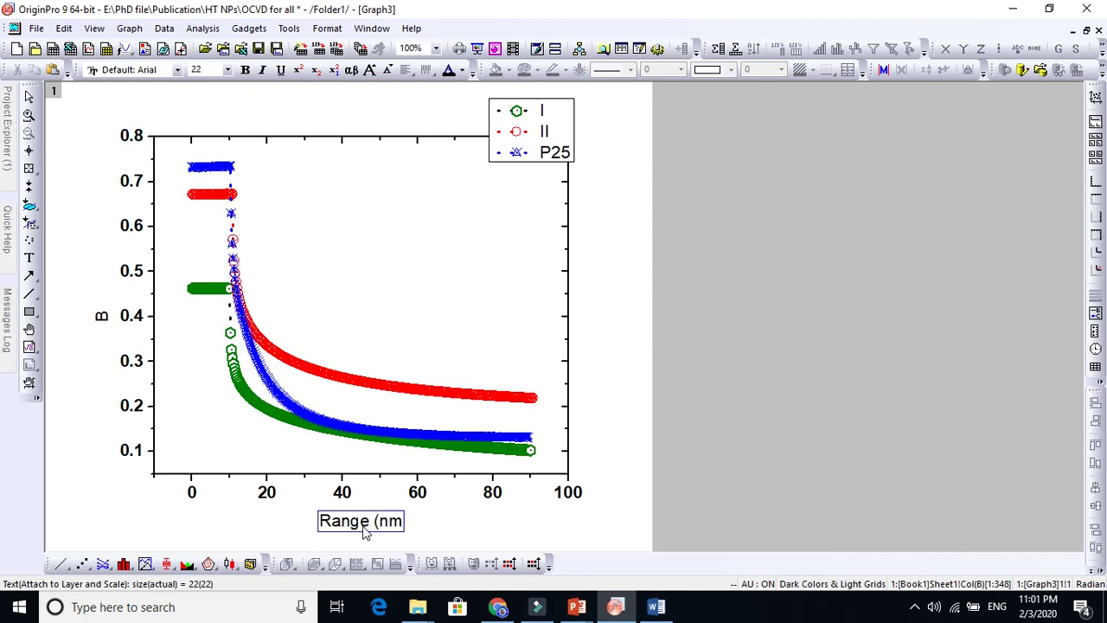
text())
key(ctrl+a)
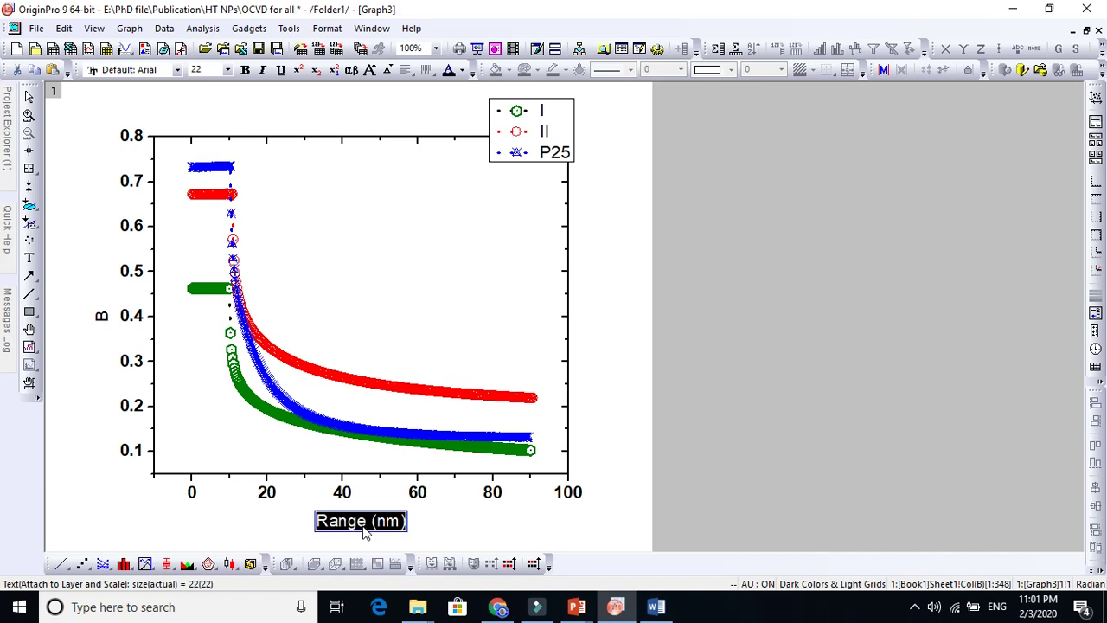
click(246, 71)
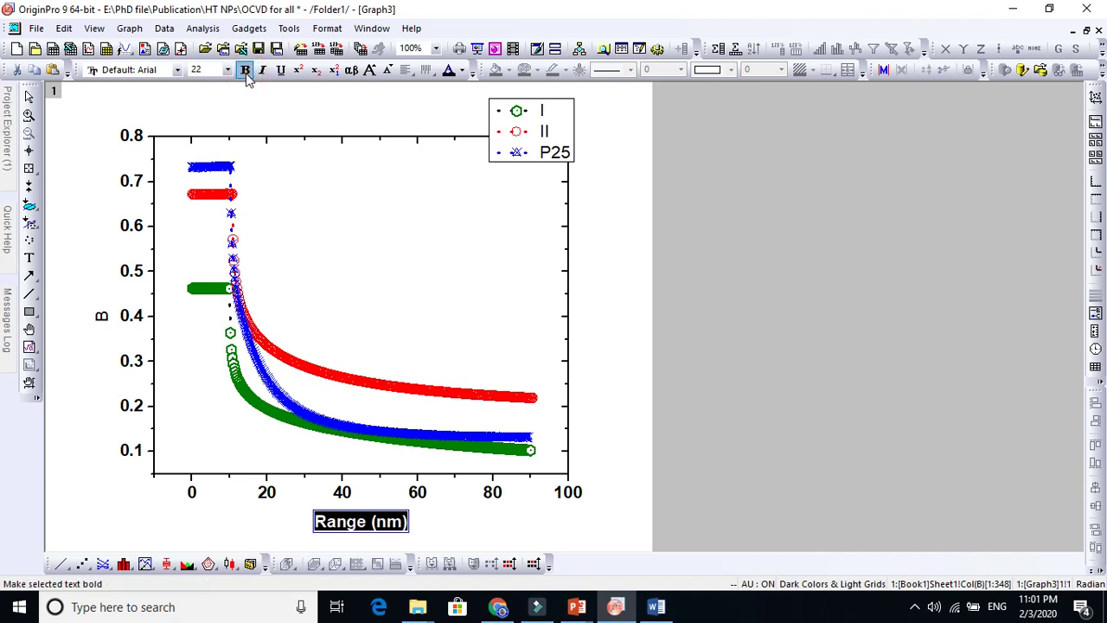
click(370, 69)
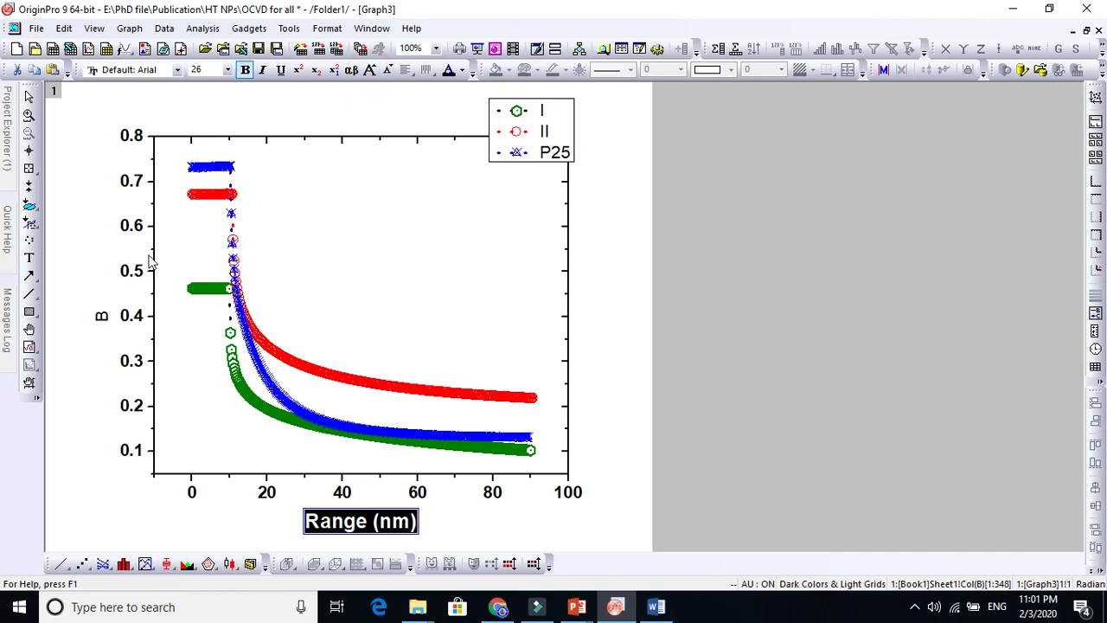
click(99, 320)
- Retitle the Y axis 'Time (sec)', fixing a typo, in bold at font size 32
double_click(100, 320)
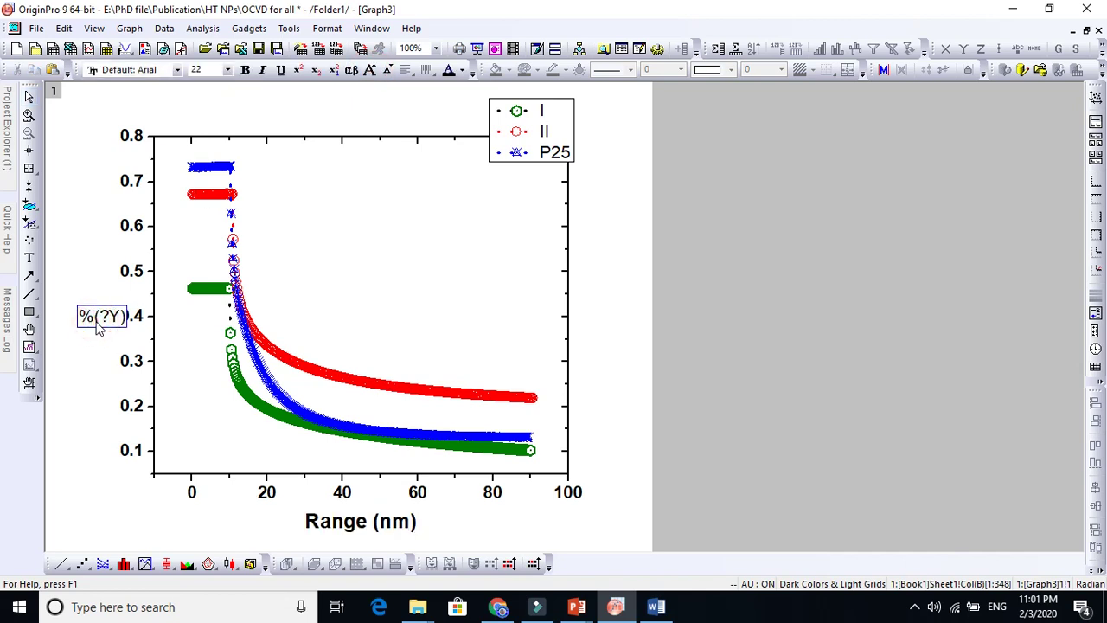
key(ctrl+a)
text(Efficienct)
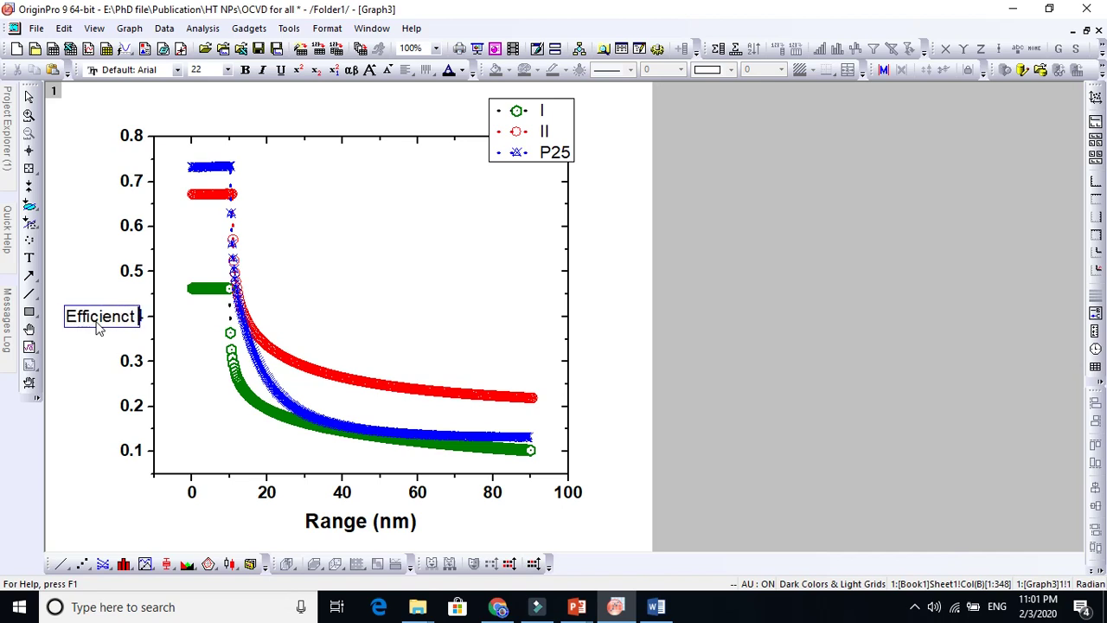
key(BackSpace)
key(BackSpace)
key(BackSpace)
key(BackSpace)
key(BackSpace)
key(BackSpace)
key(BackSpace)
key(BackSpace)
key(BackSpace)
key(BackSpace)
key(BackSpace)
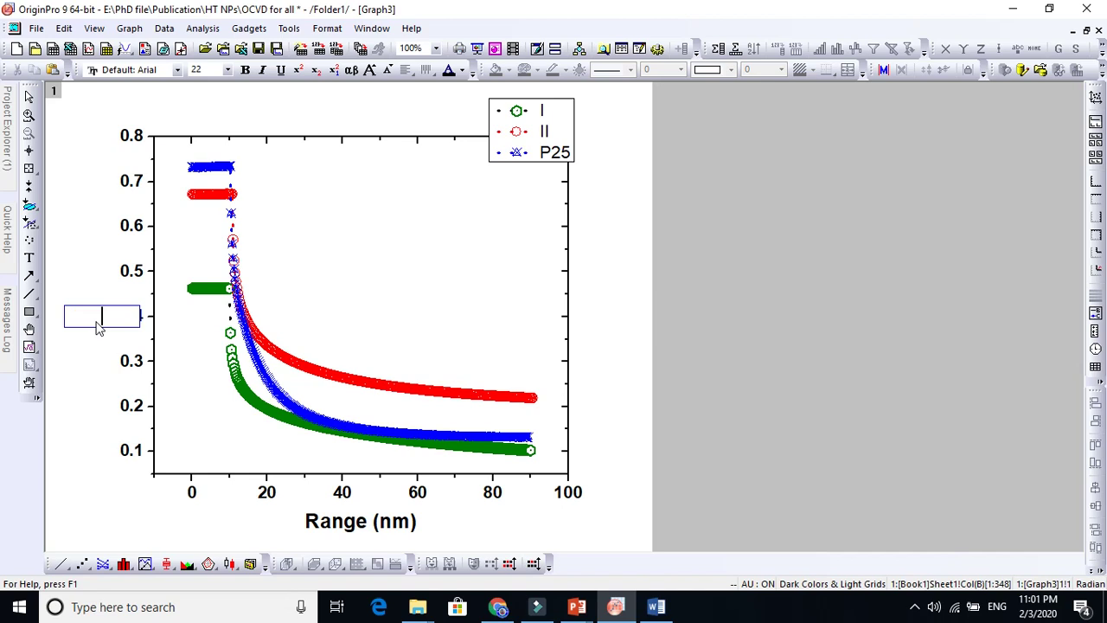
text(Time (sec))
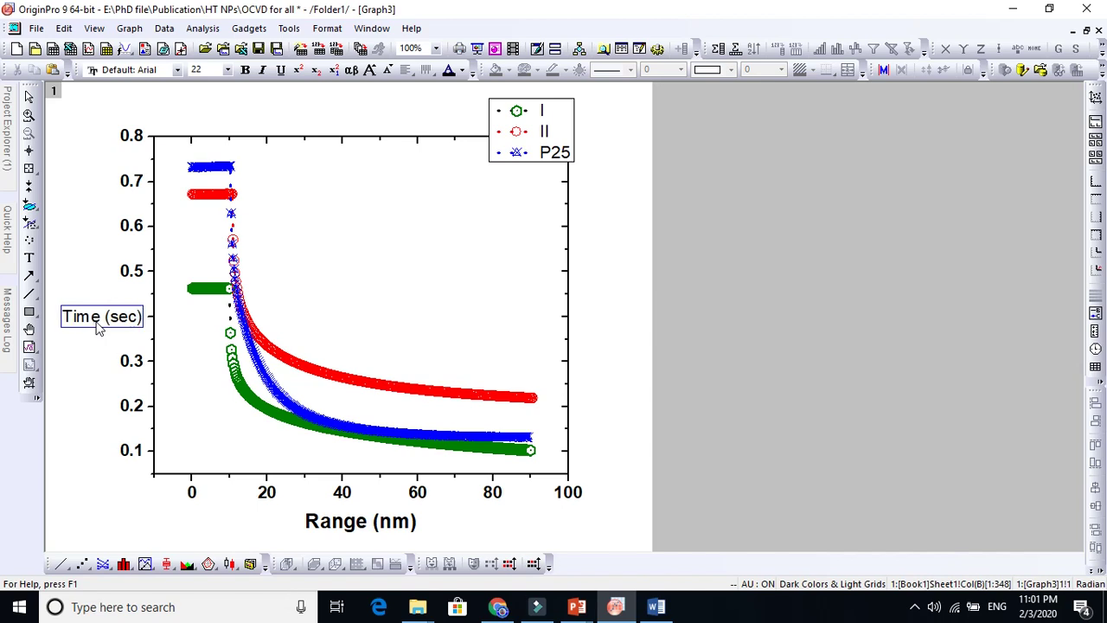
key(ctrl+a)
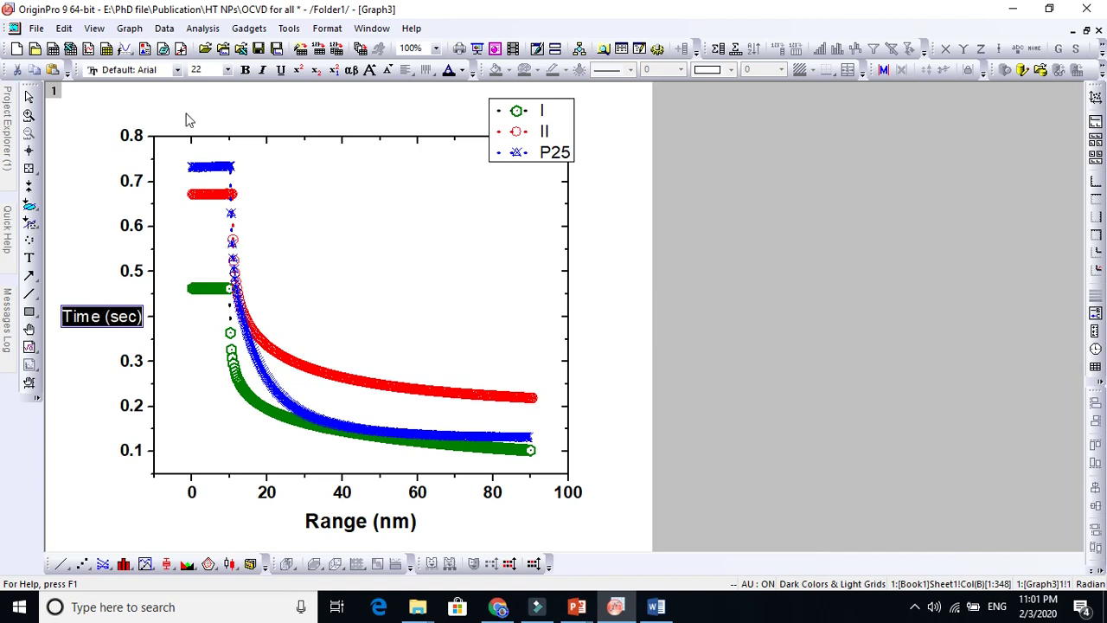
click(245, 69)
click(370, 71)
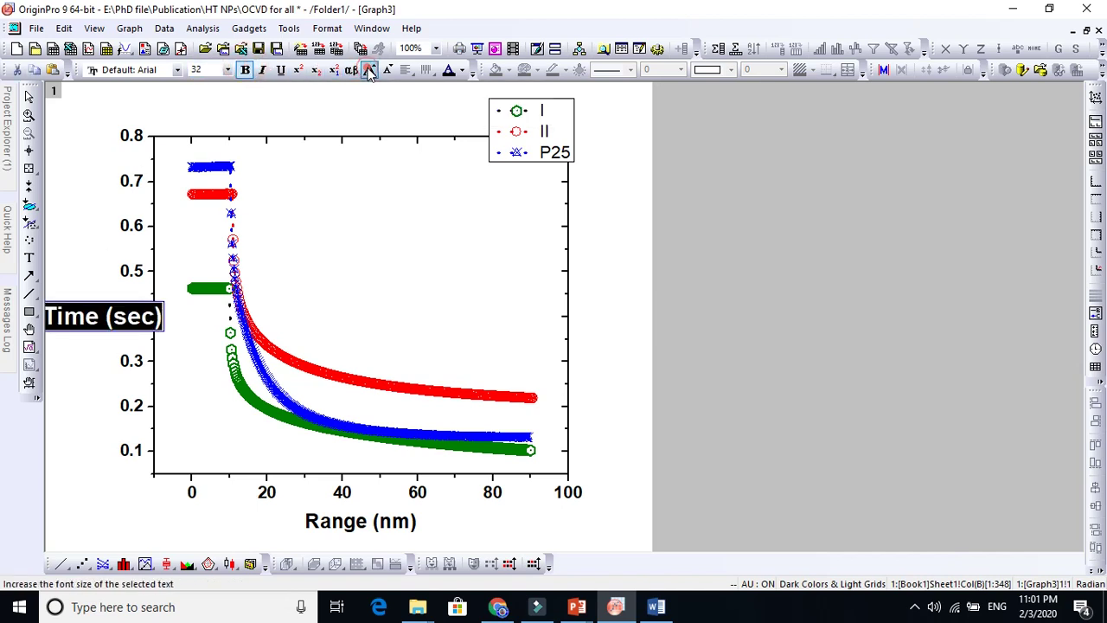
click(709, 260)
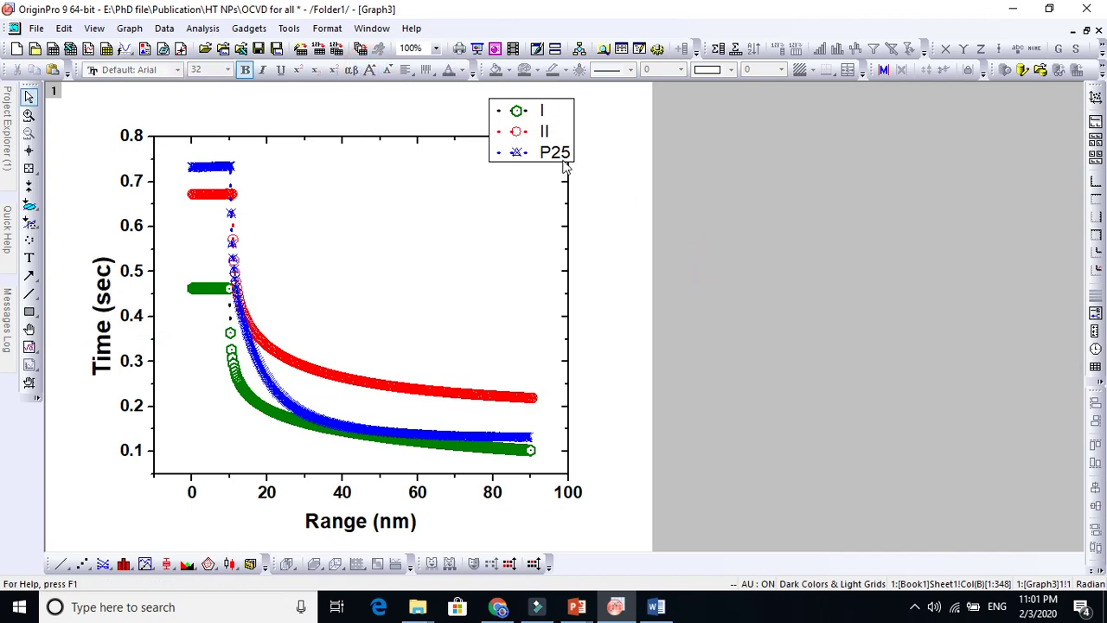
- Move the legend into the frame and rename its entries ABC, XYZ and ASD
drag(563, 153, 428, 228)
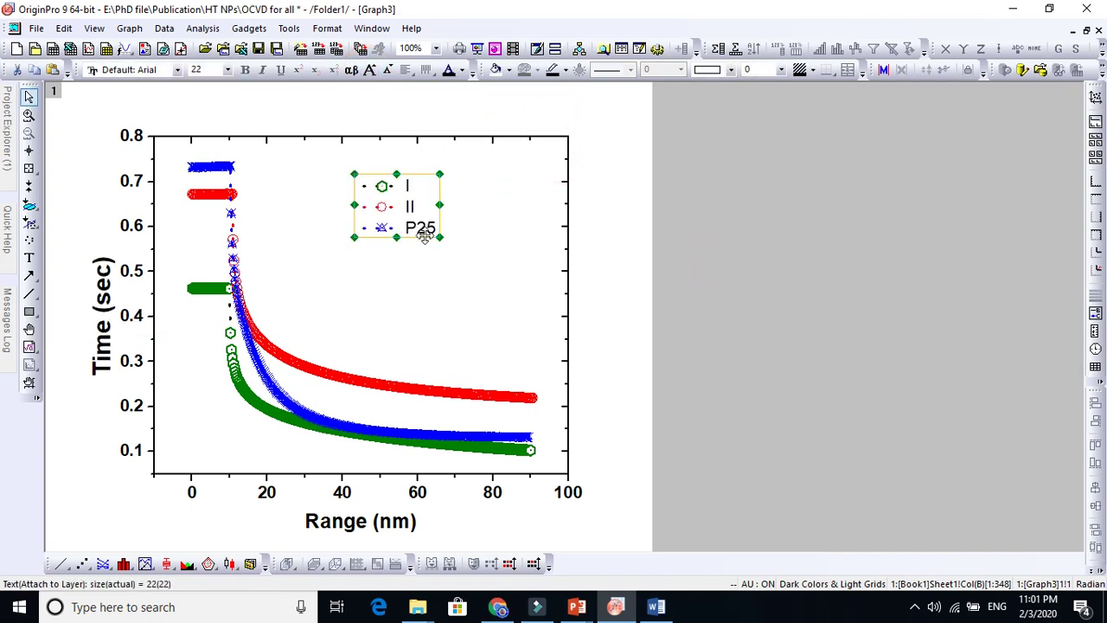
double_click(405, 190)
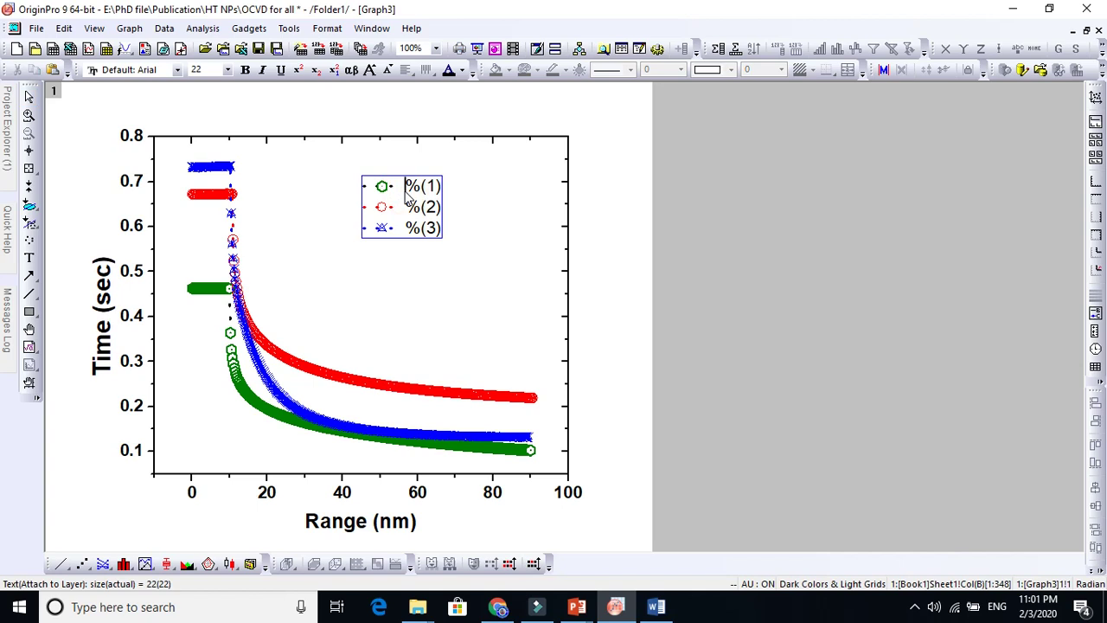
double_click(408, 195)
key(Delete)
text(ABC)
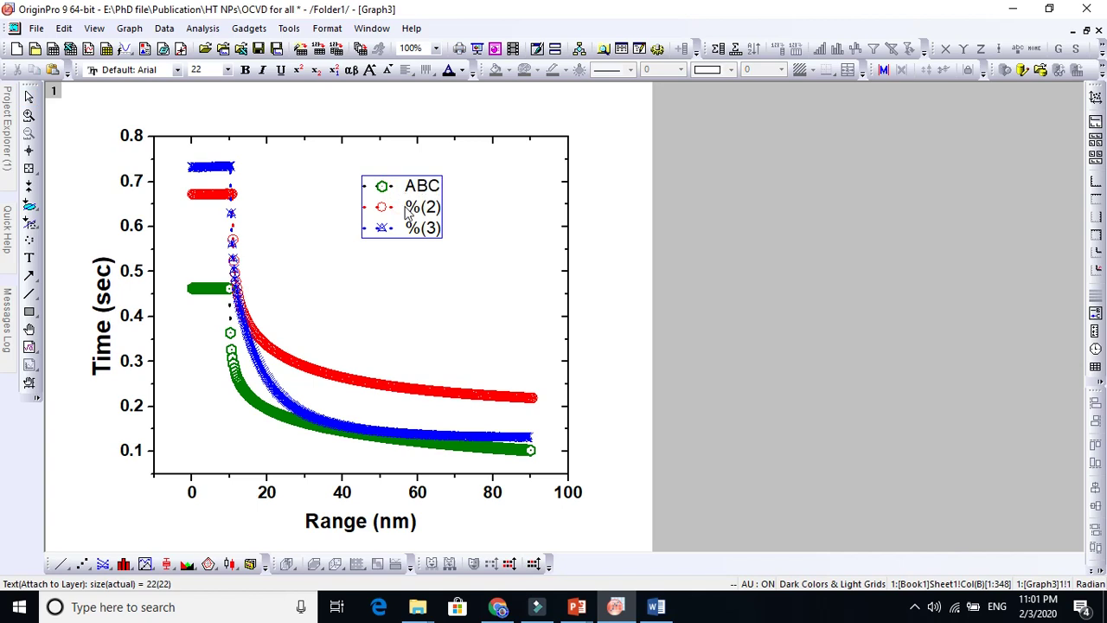
drag(403, 207, 499, 229)
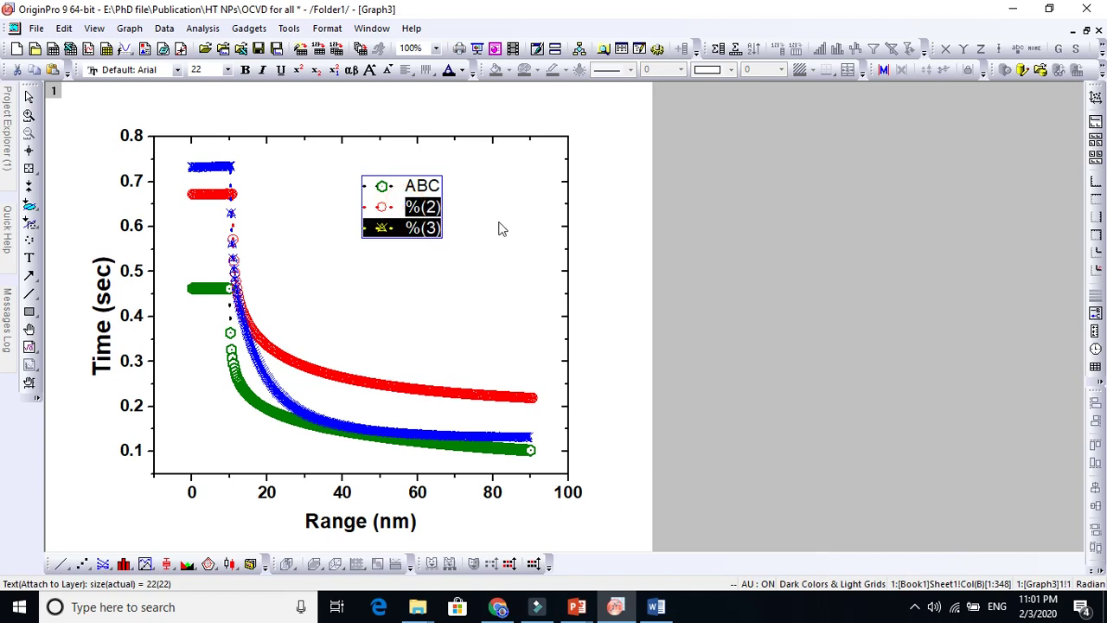
click(404, 208)
drag(404, 207, 445, 221)
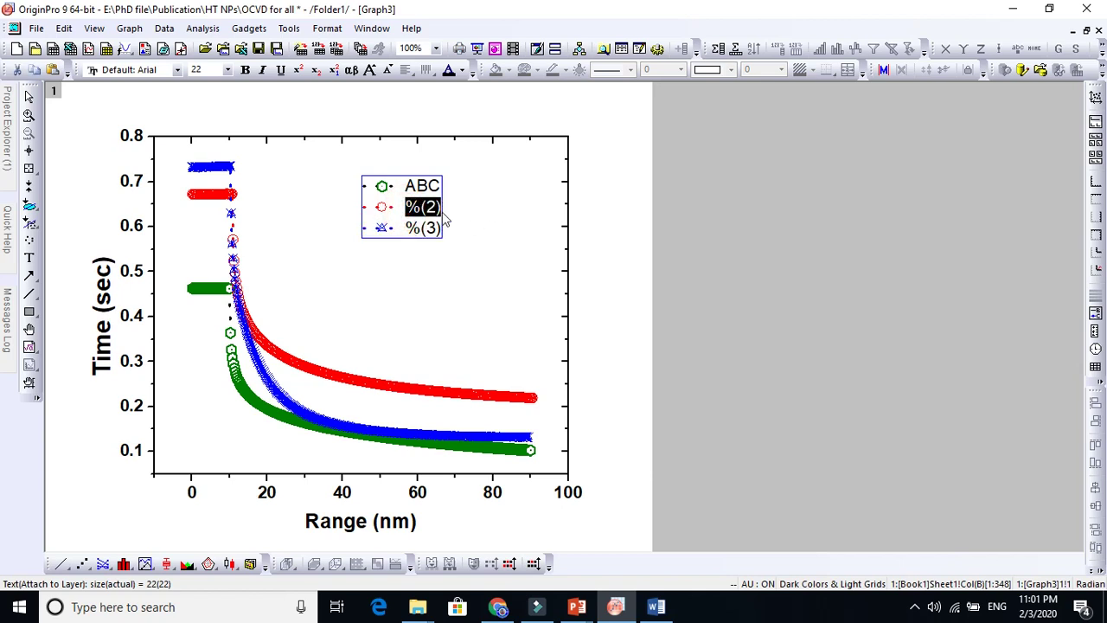
text(XYZ)
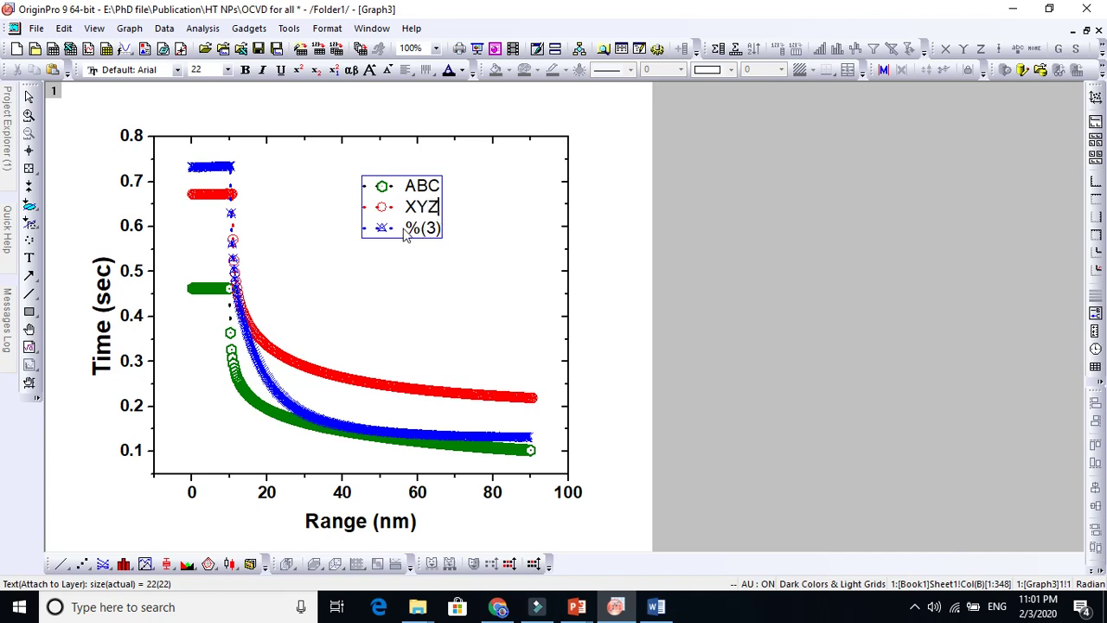
drag(407, 236, 441, 238)
text(ASD)
- Make all the legend text bold and larger
key(ctrl+a)
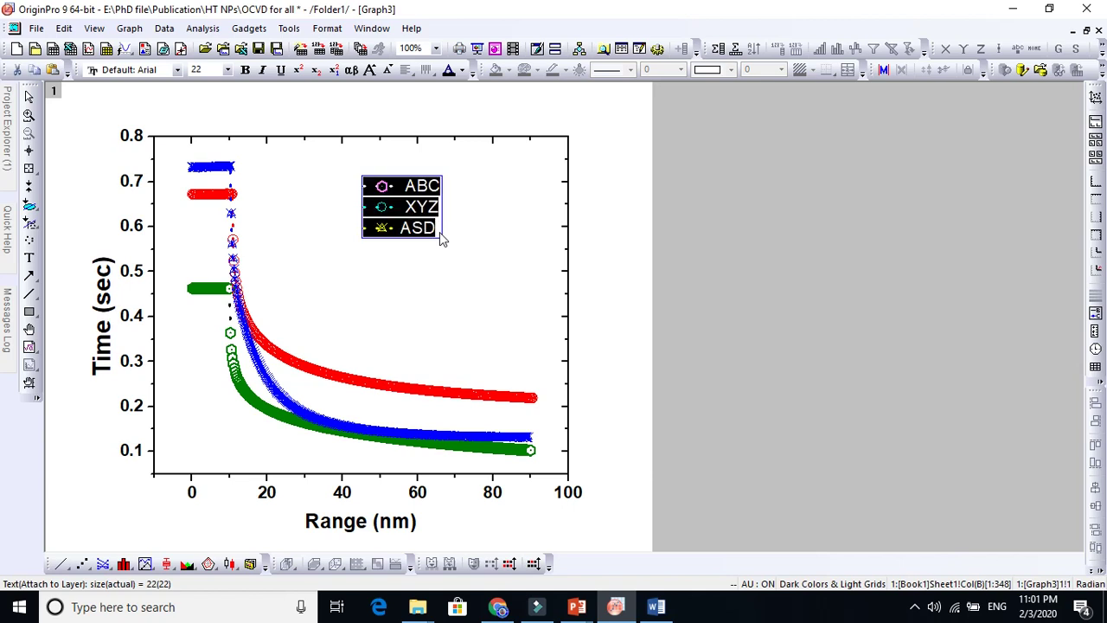
click(246, 69)
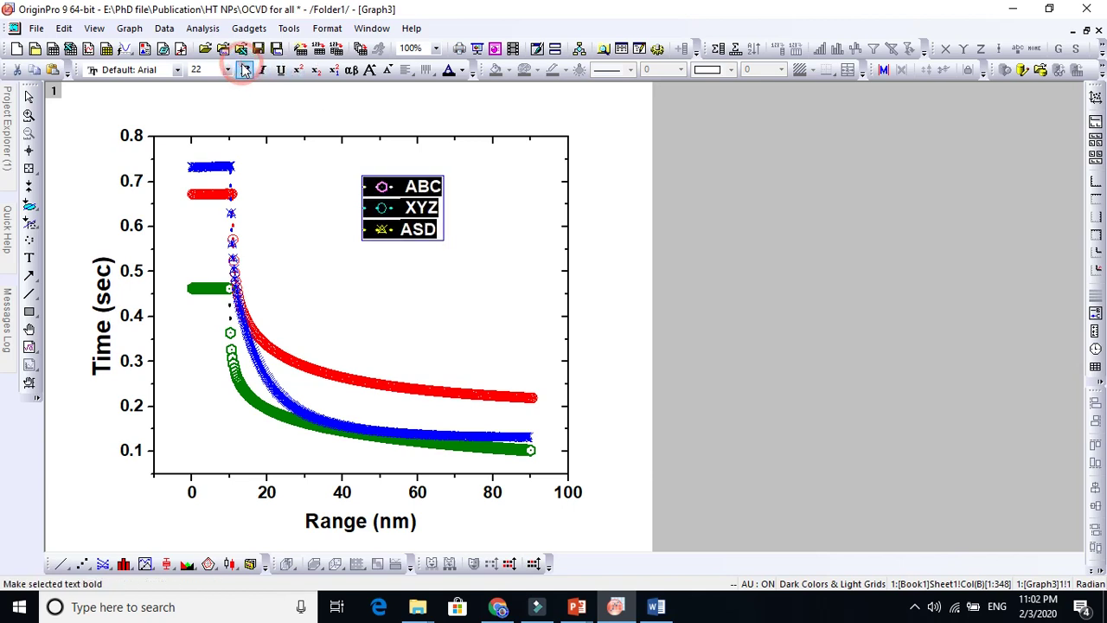
click(367, 70)
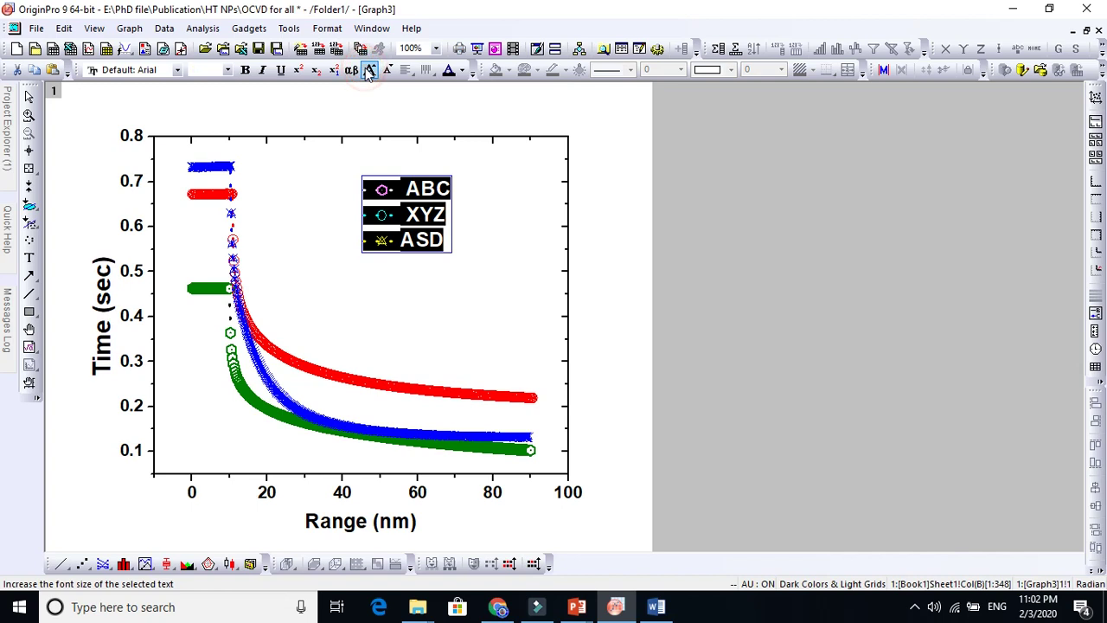
click(401, 248)
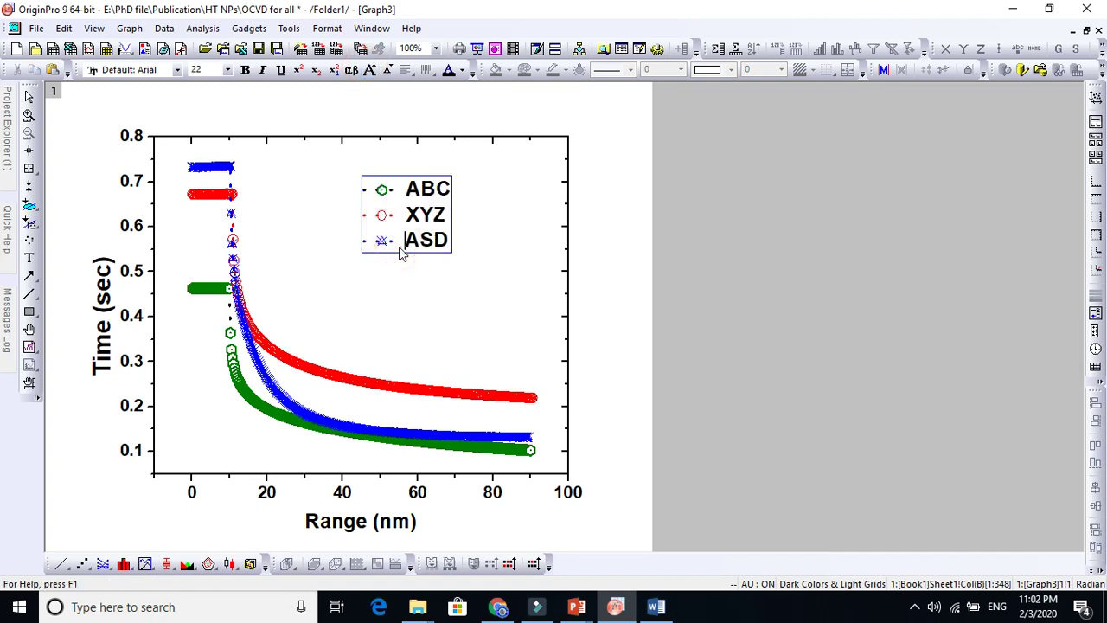
- Move the legend outside the plot frame to the right, zooming in to inspect the curves
click(482, 261)
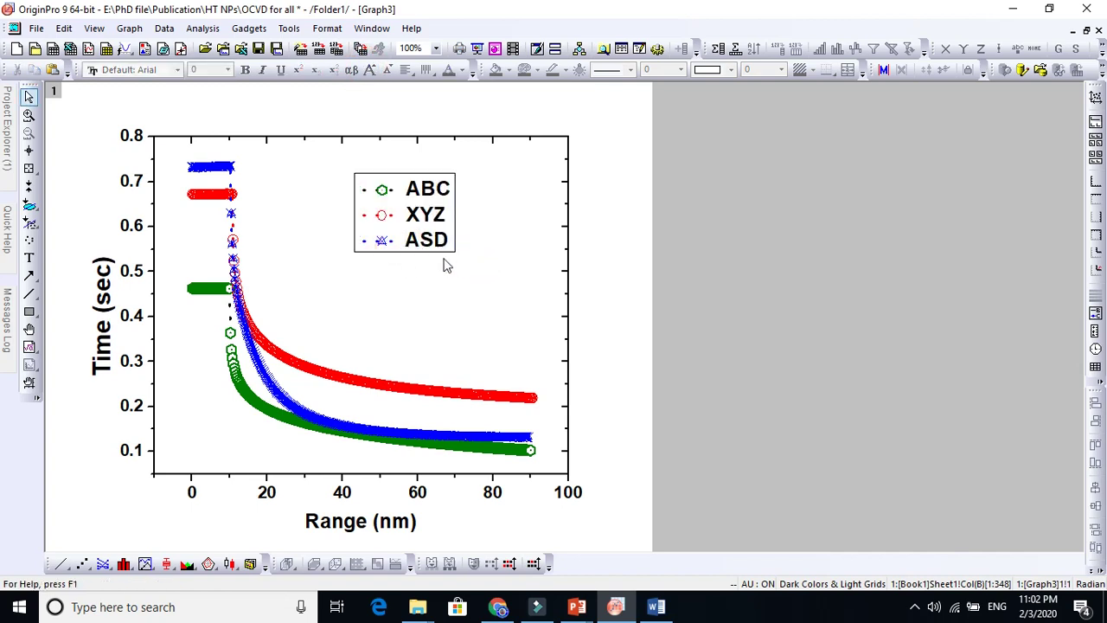
drag(412, 246, 456, 240)
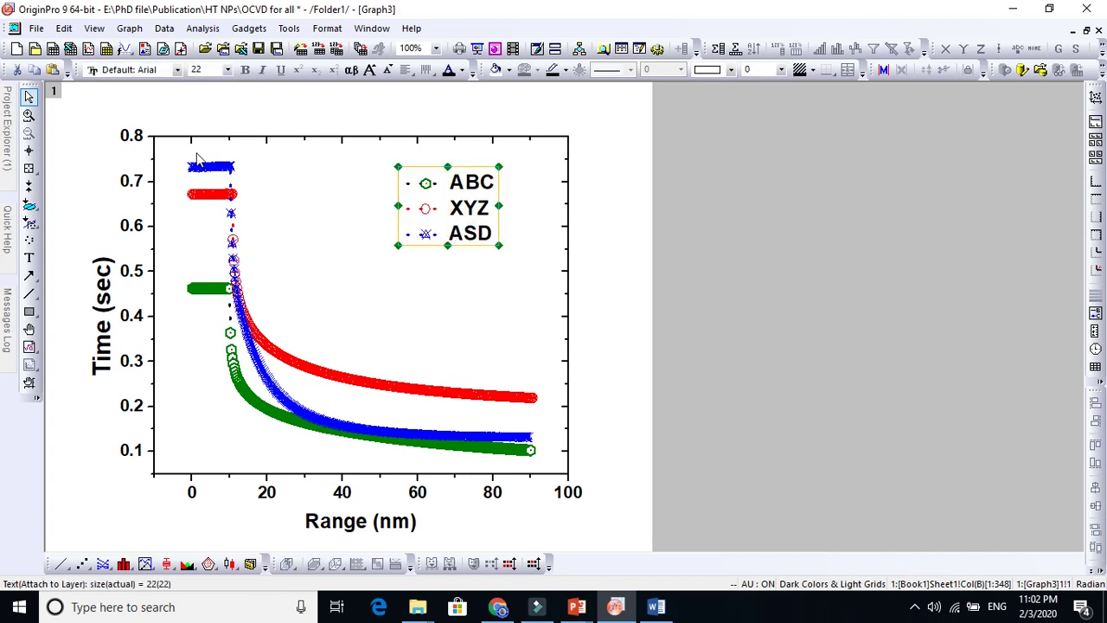
click(28, 114)
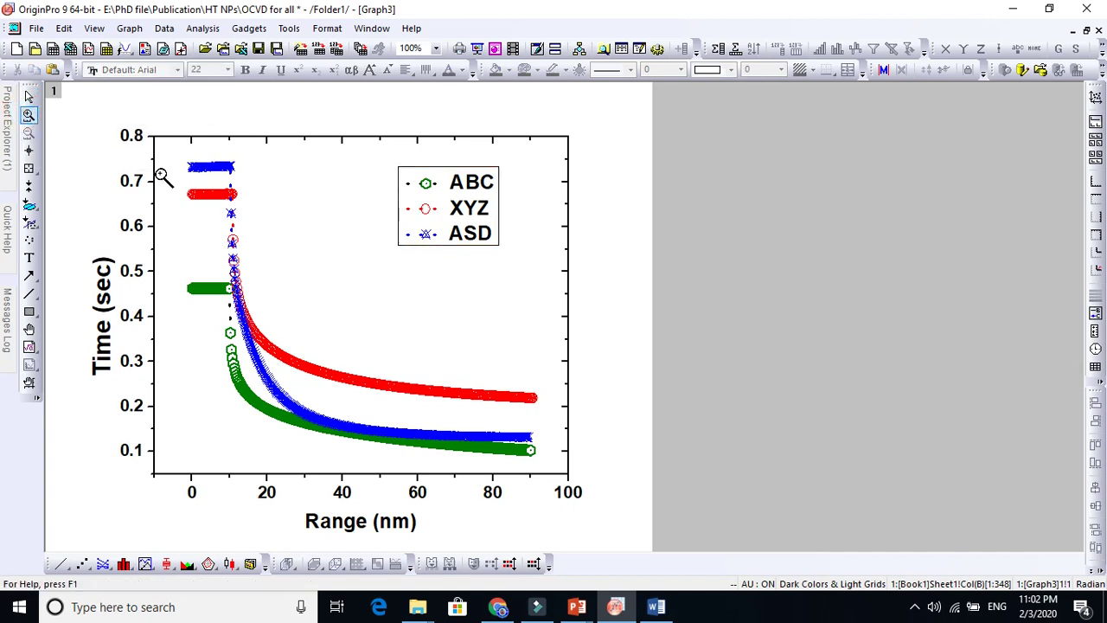
drag(226, 206, 346, 317)
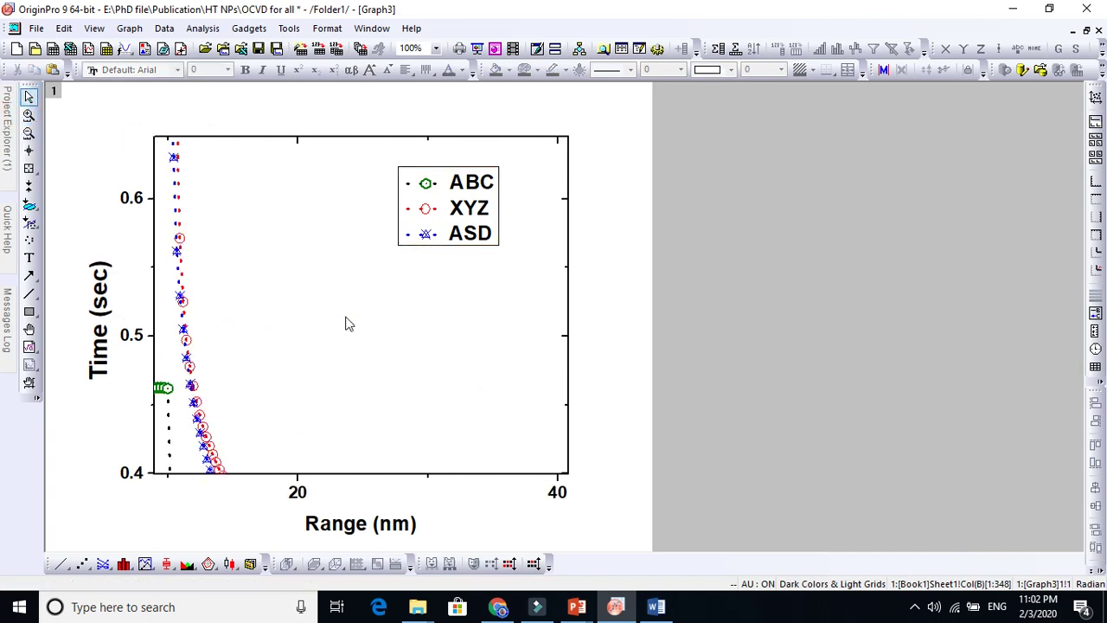
click(28, 132)
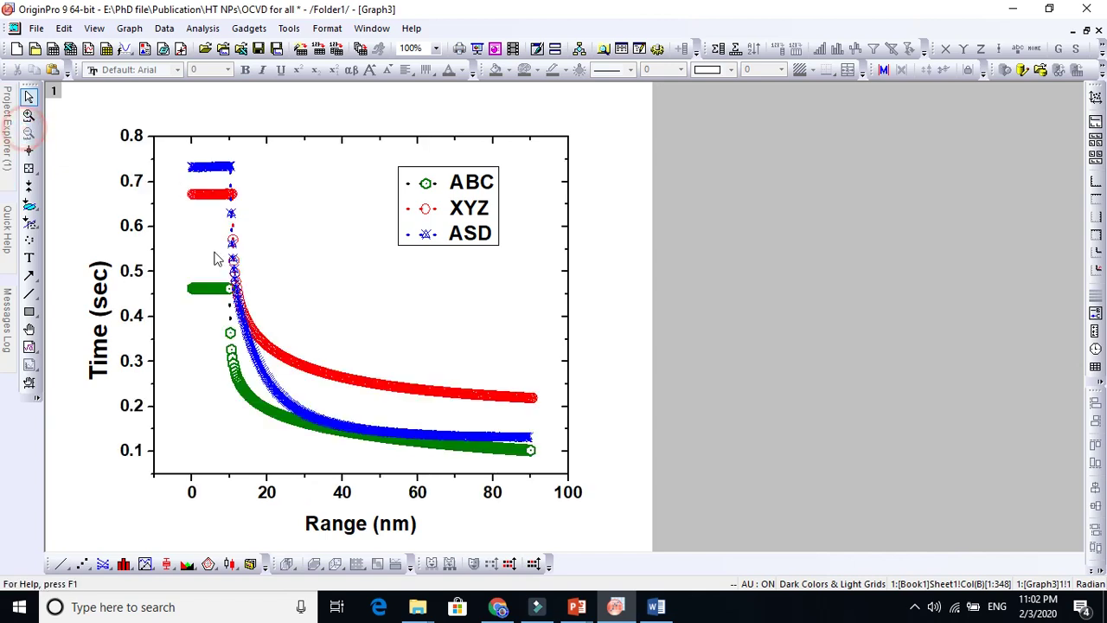
click(29, 115)
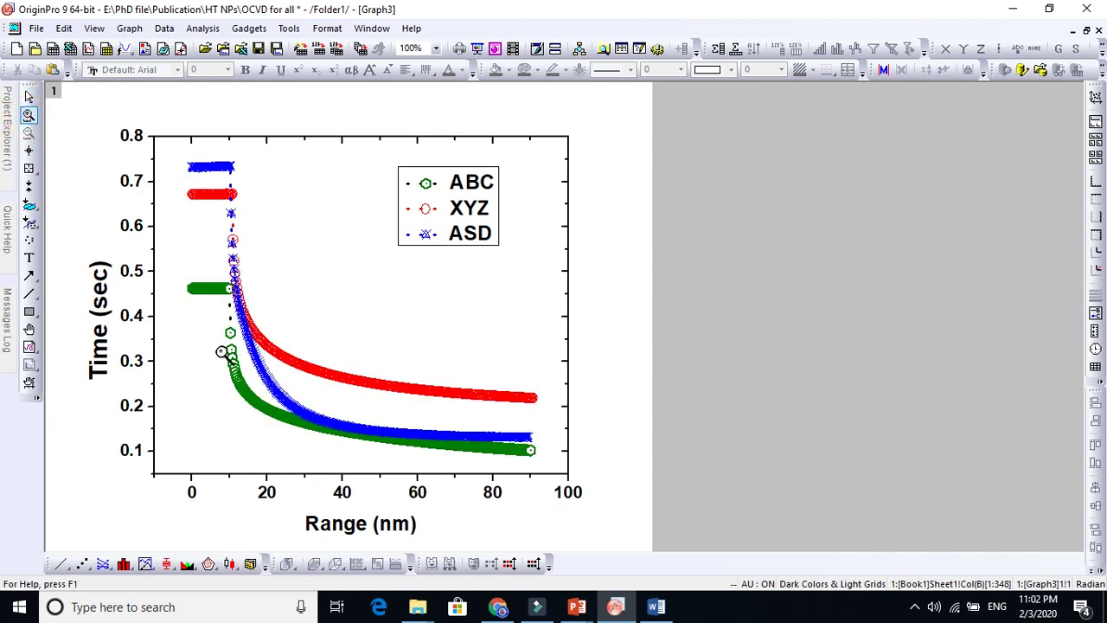
drag(211, 347, 337, 430)
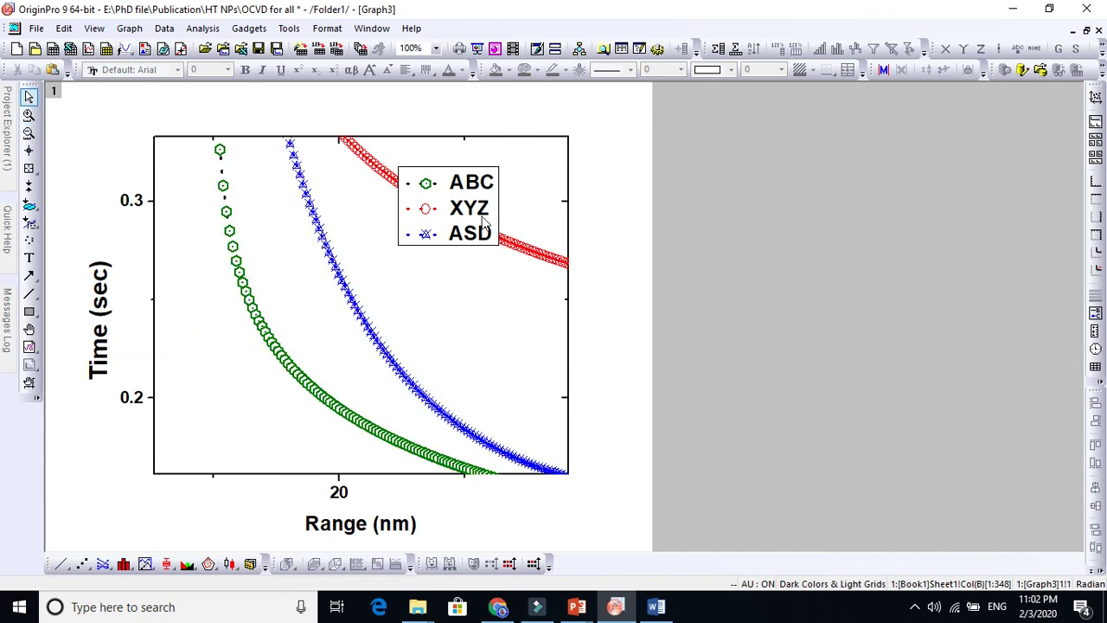
drag(473, 213, 710, 260)
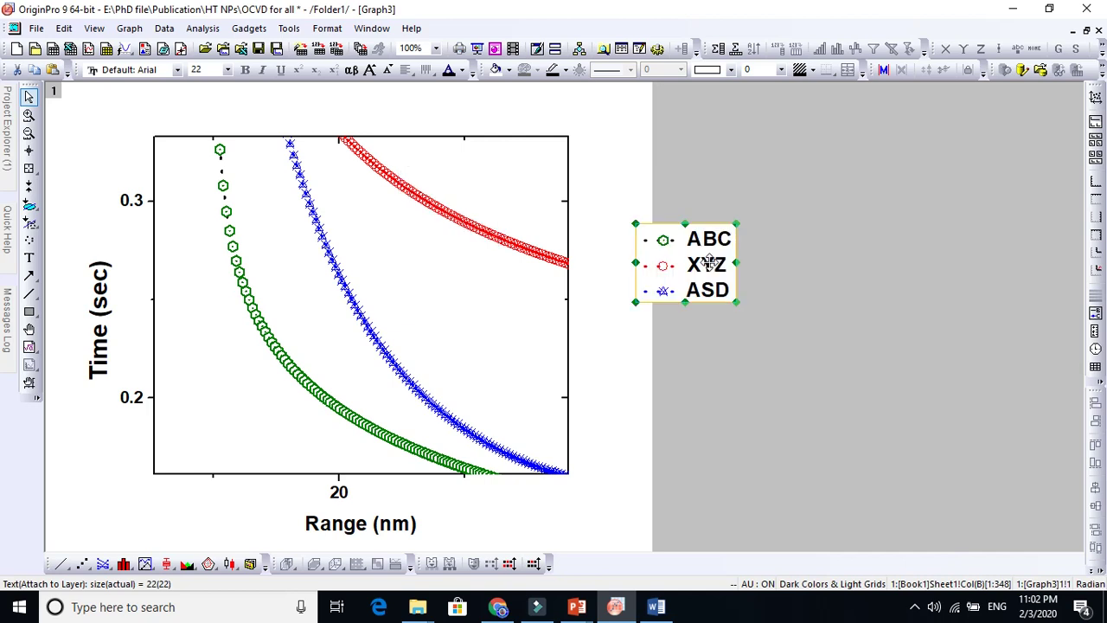
- Rescale the axes with the zoom tools to focus on the 0–20 nm drop
click(28, 114)
drag(183, 174, 460, 390)
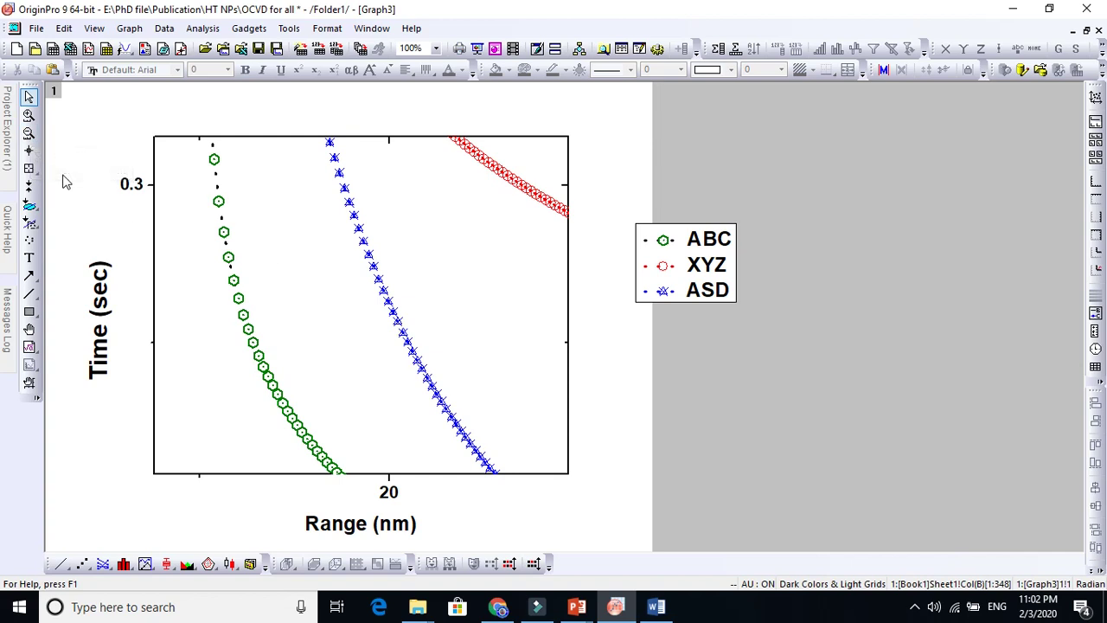
click(27, 132)
click(27, 132)
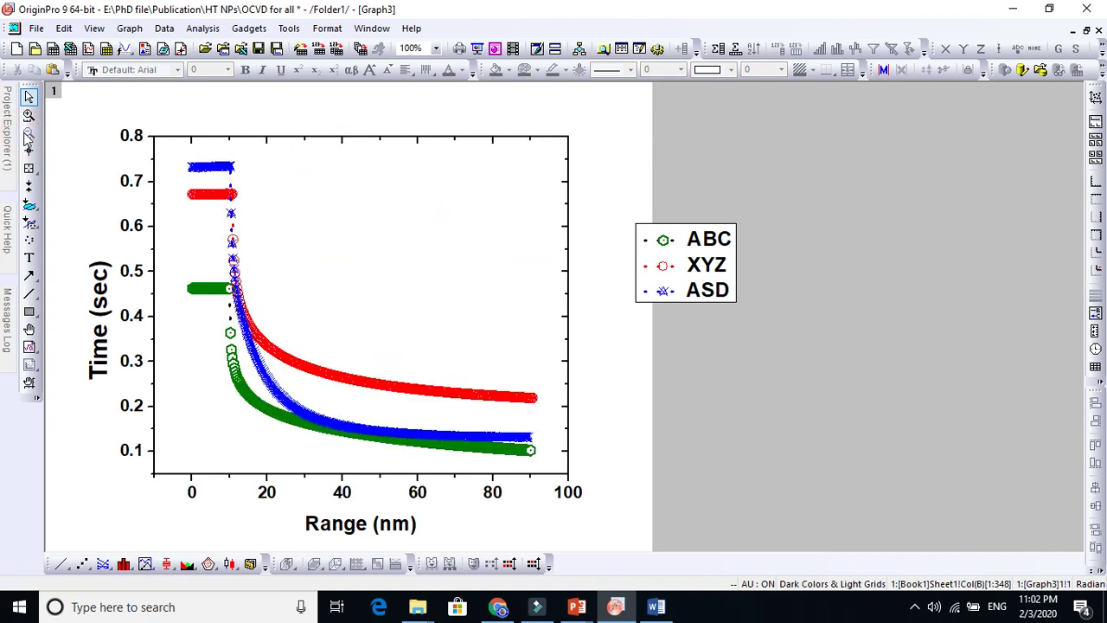
click(28, 114)
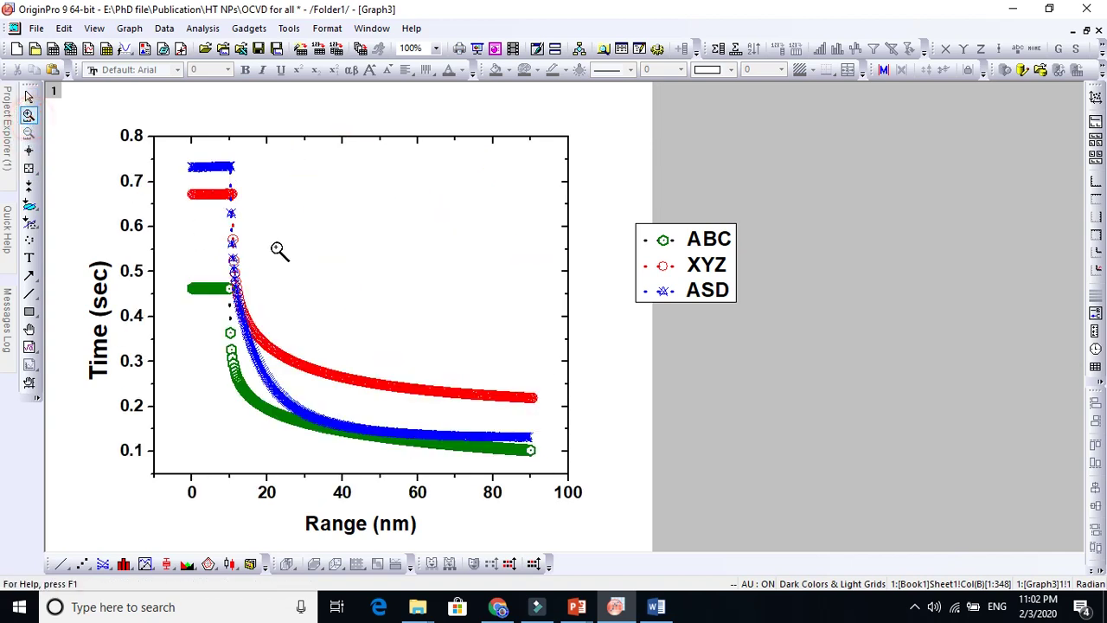
drag(181, 161, 277, 378)
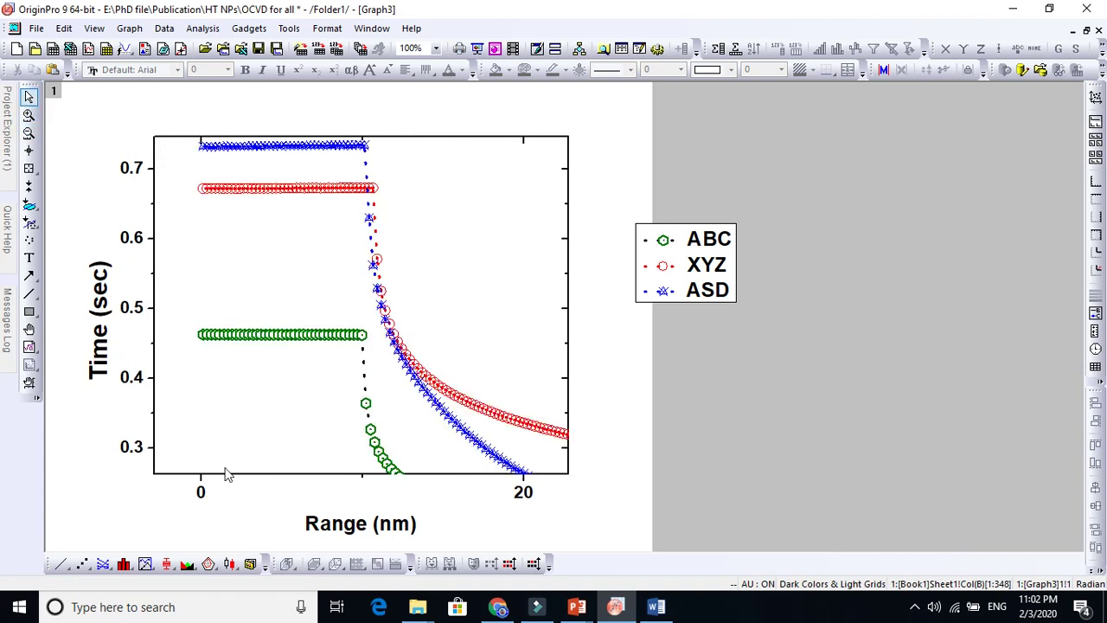
- Browse the Graph, View and Data menus, dismiss the column-graph error, and show the Line Series styles
click(130, 28)
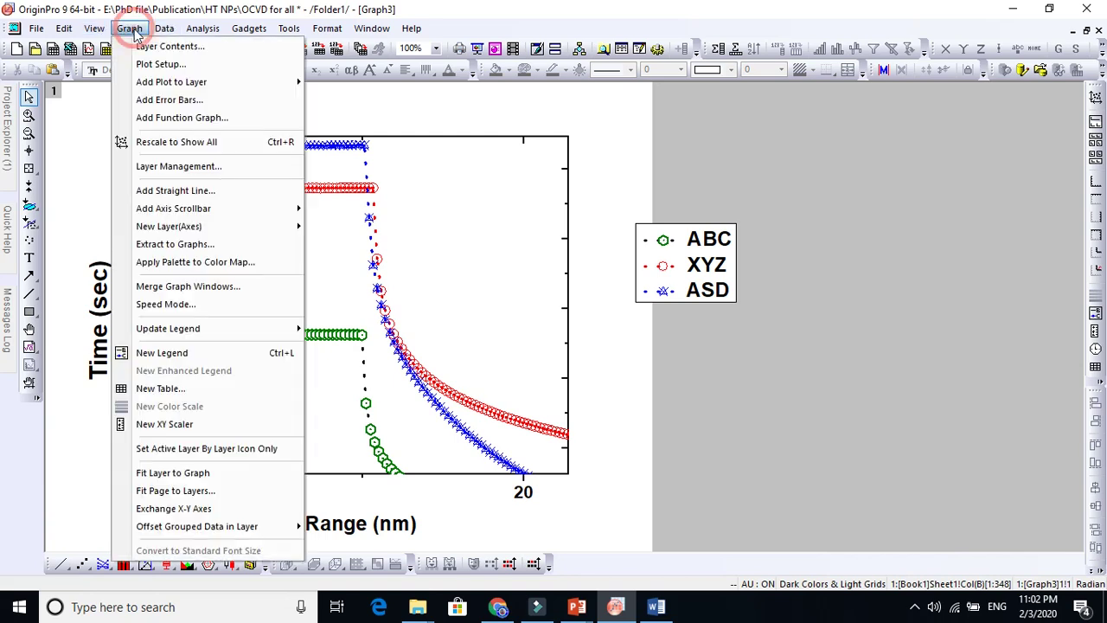
click(94, 28)
click(130, 28)
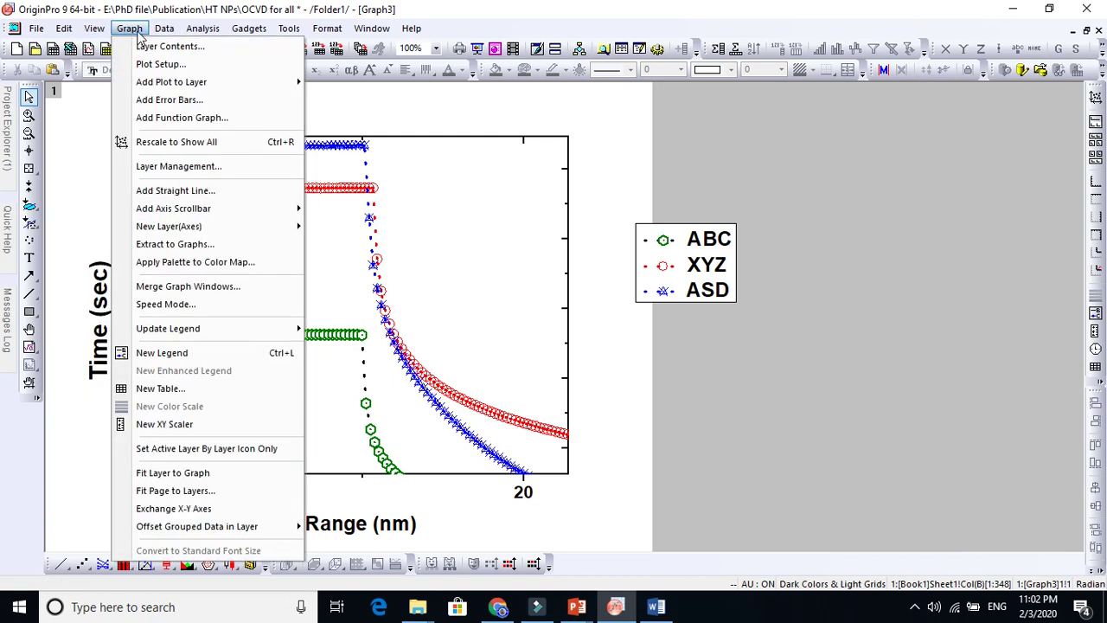
click(165, 29)
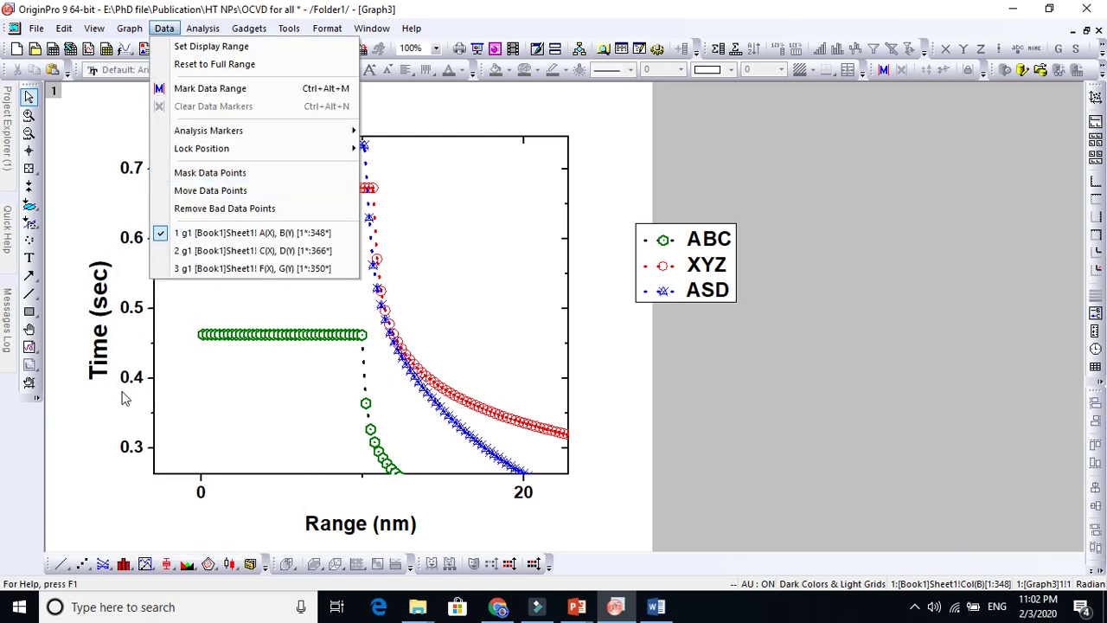
click(103, 564)
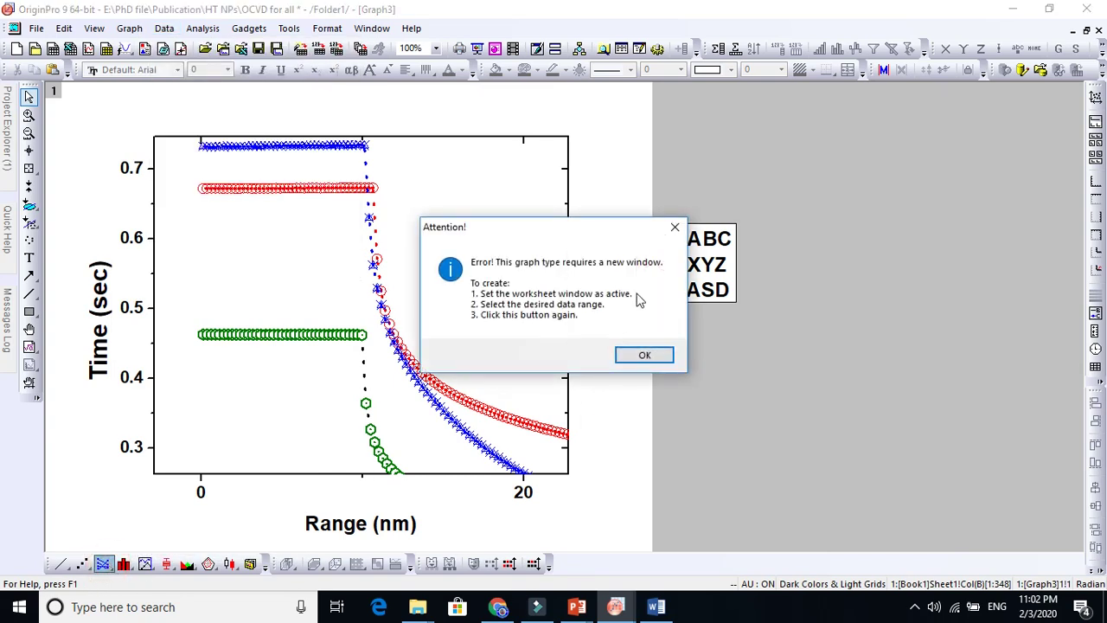
click(675, 227)
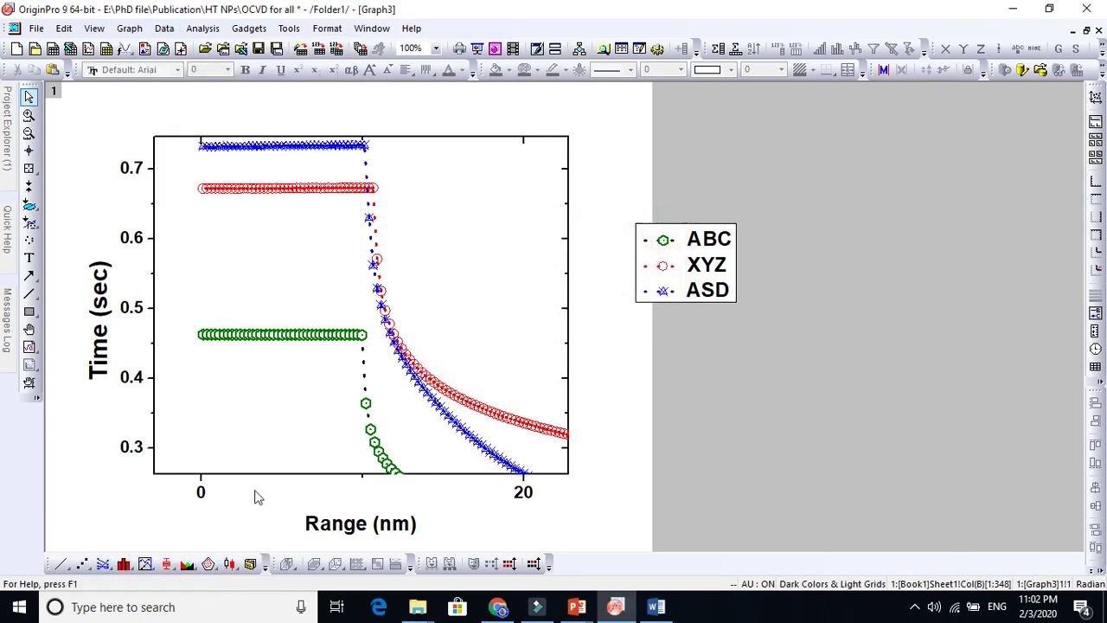
click(109, 570)
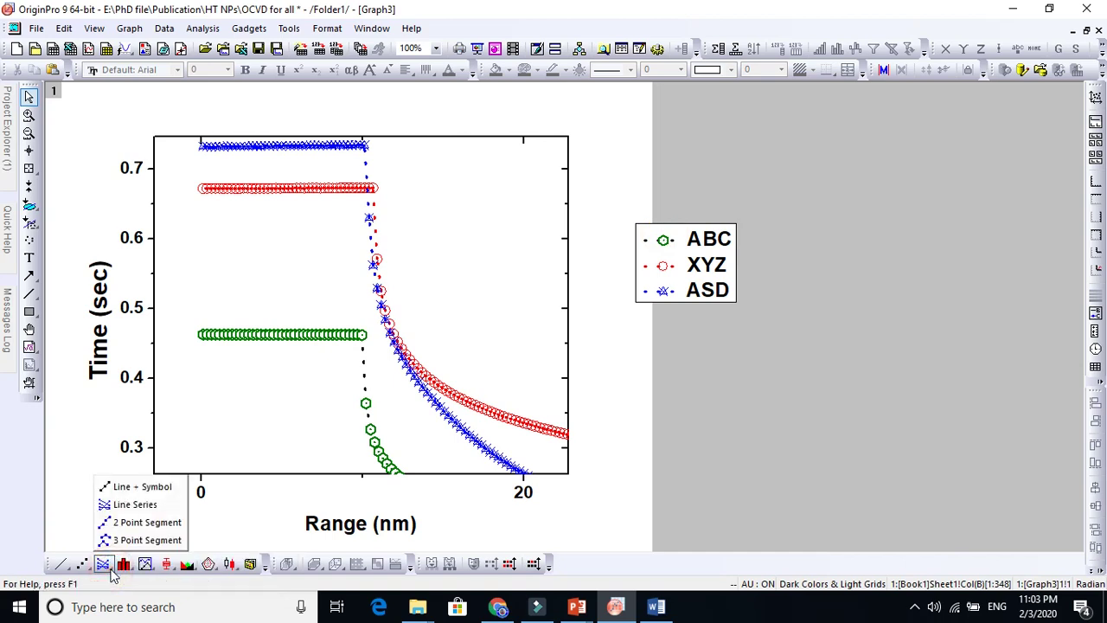
- Zoom to the 3.5–17 nm region and try the 2 Point and 3 Point Segment styles
click(132, 524)
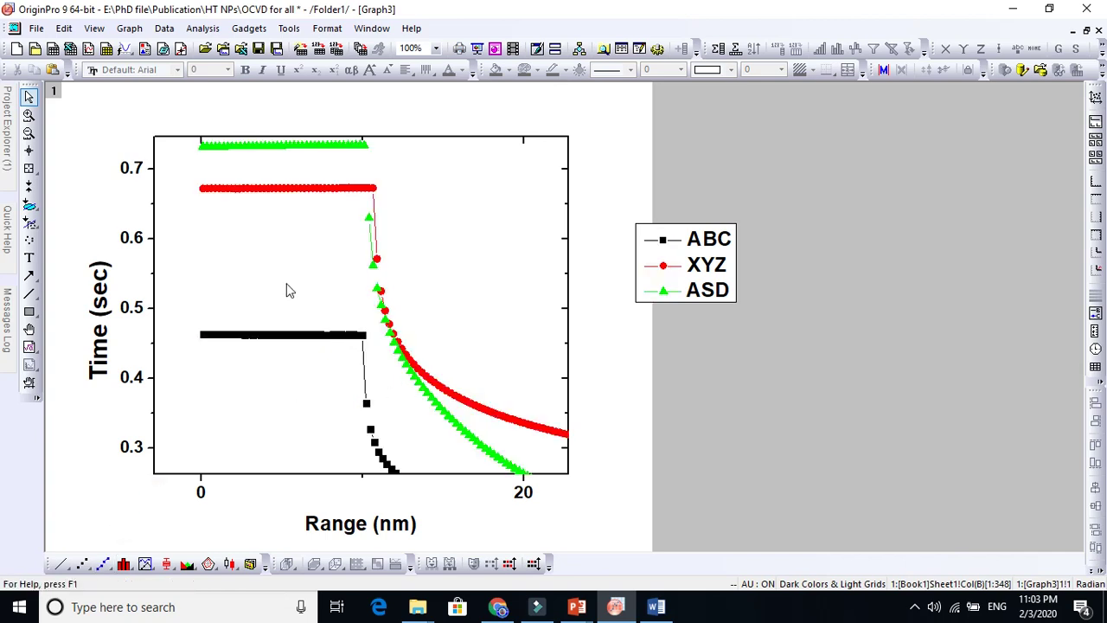
click(29, 115)
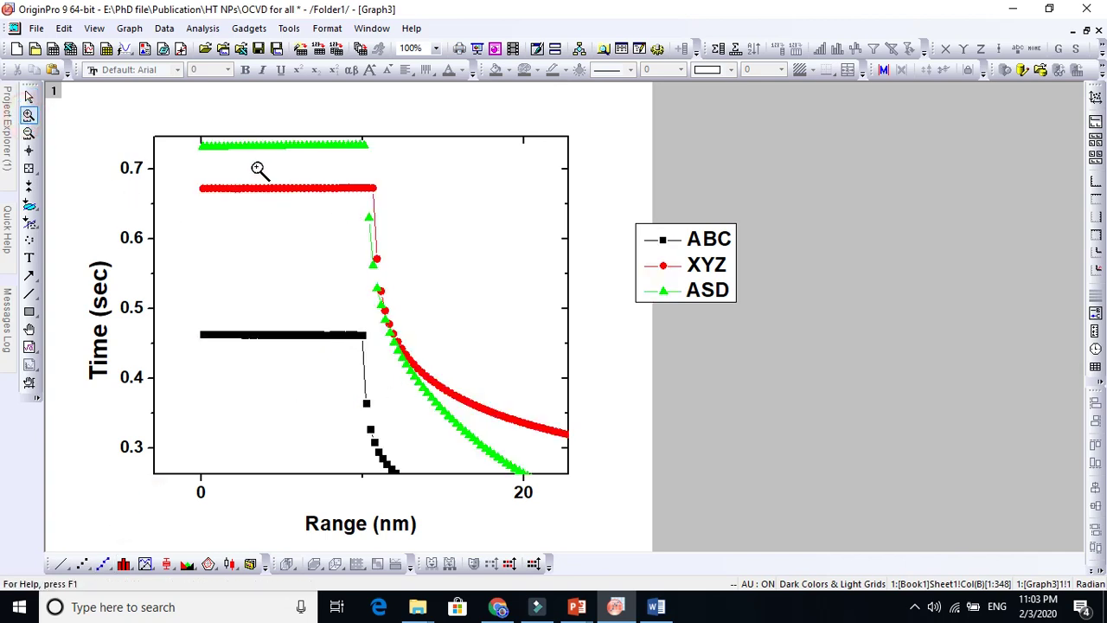
drag(258, 167, 482, 410)
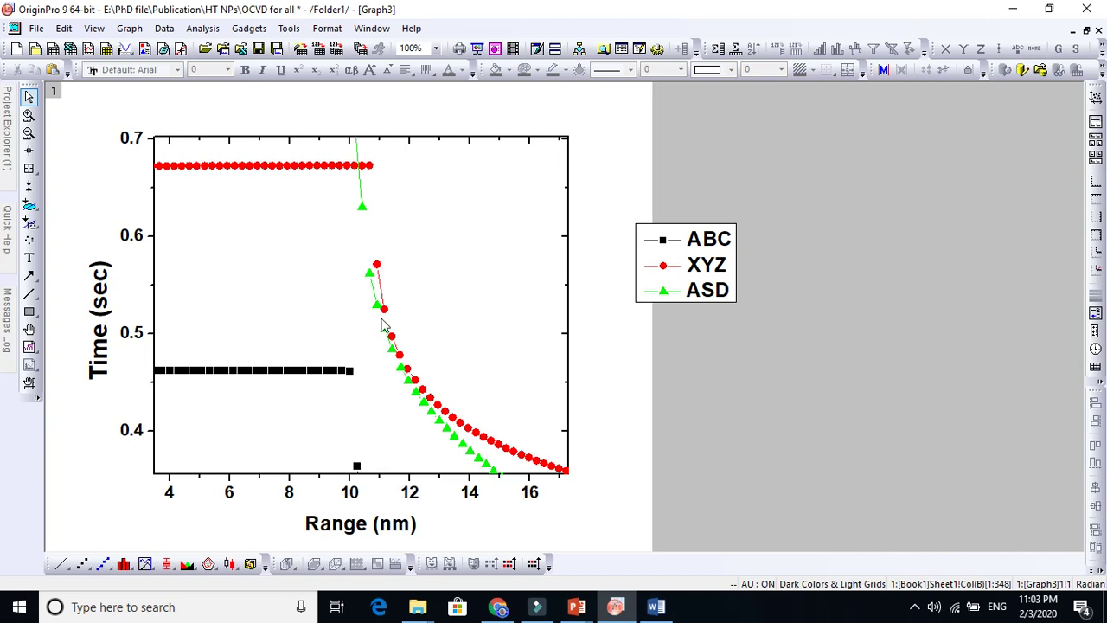
click(111, 572)
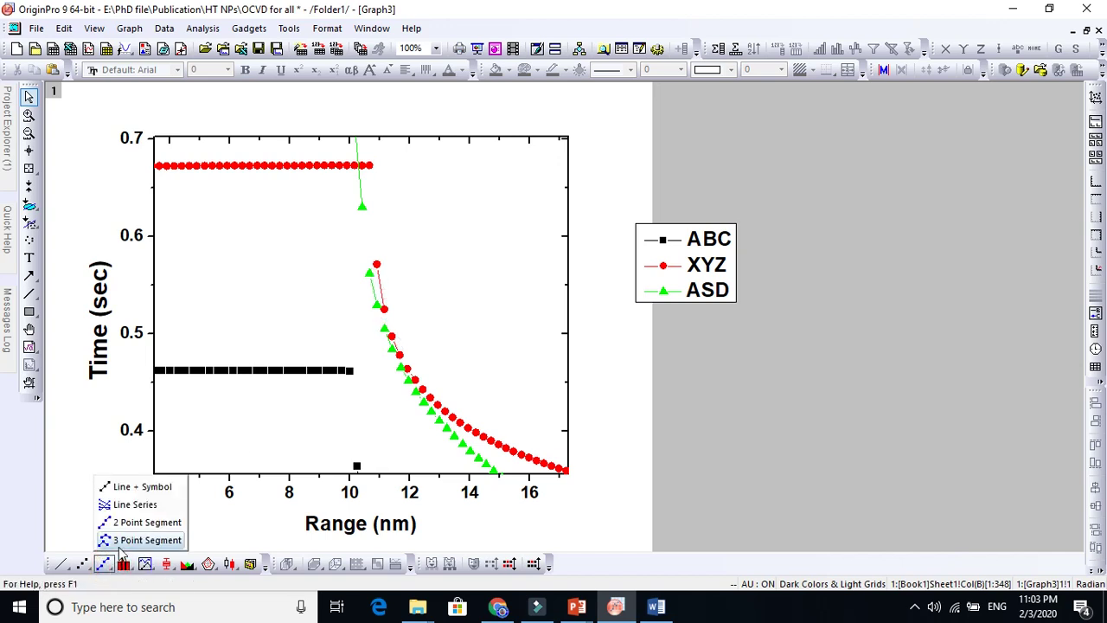
click(122, 540)
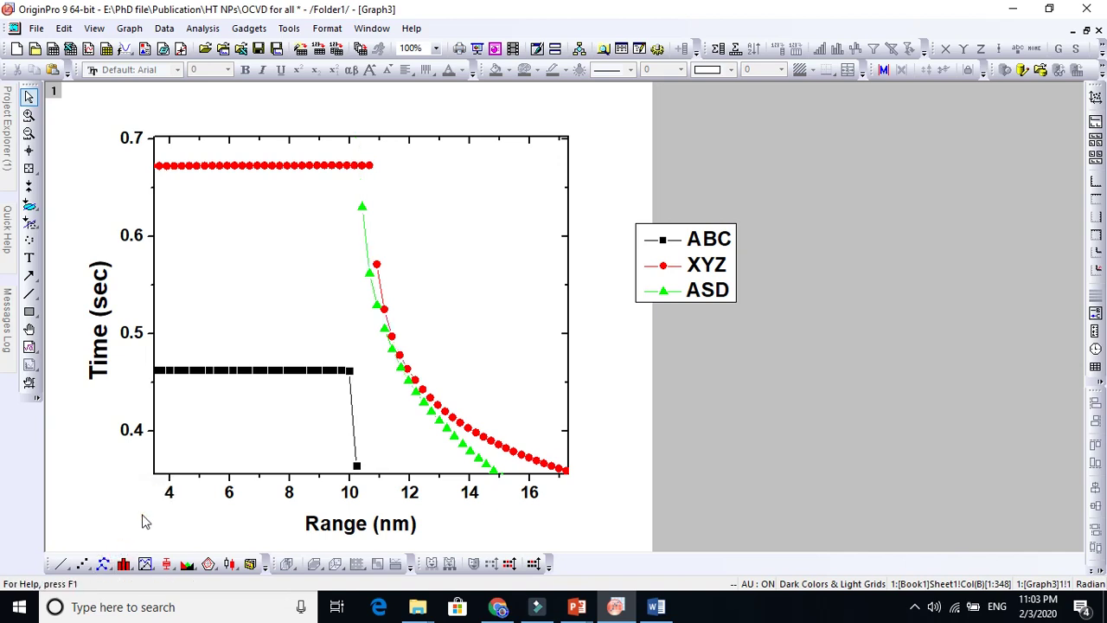
click(383, 311)
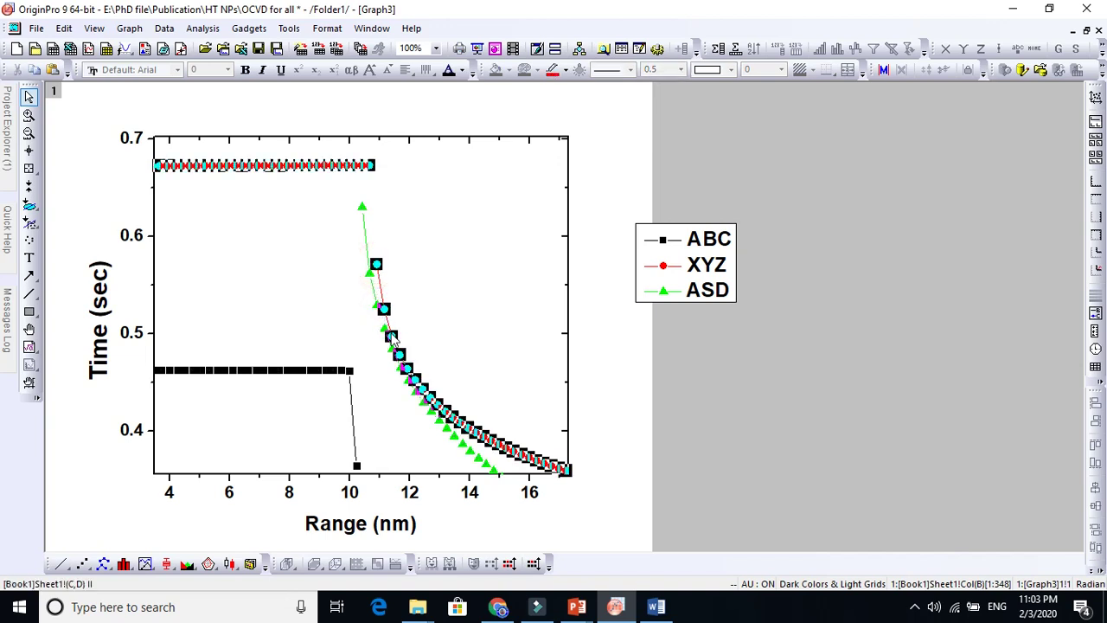
click(397, 334)
click(326, 310)
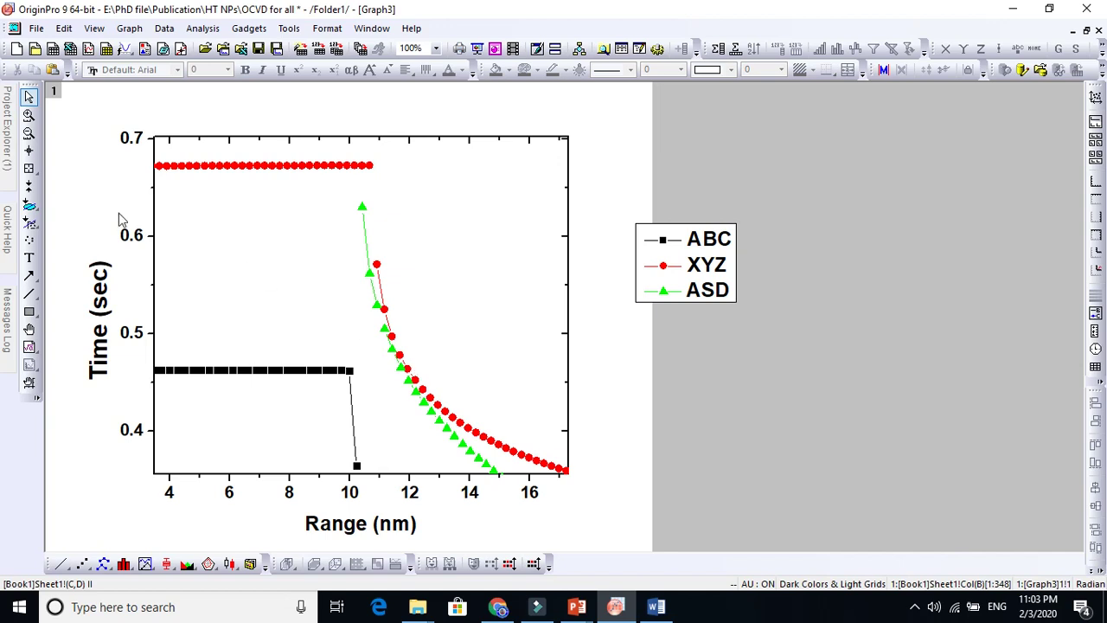
- Zoom to 10–13 nm, compare Line + Symbol and 2 Point Segment, then settle on 3 Point Segment
click(29, 114)
drag(297, 207, 452, 412)
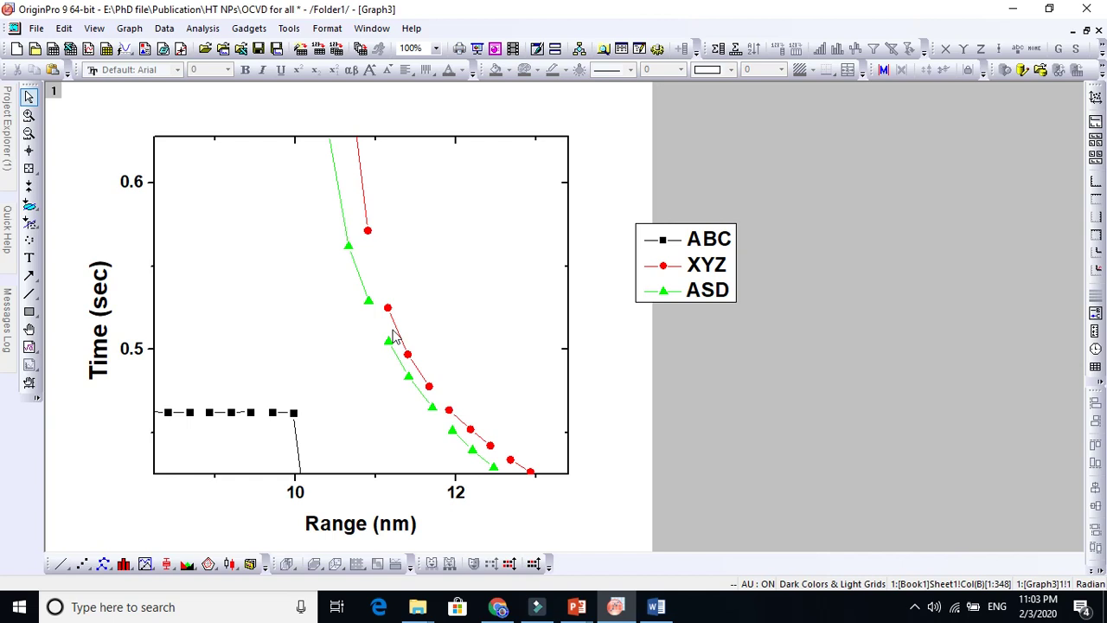
click(104, 564)
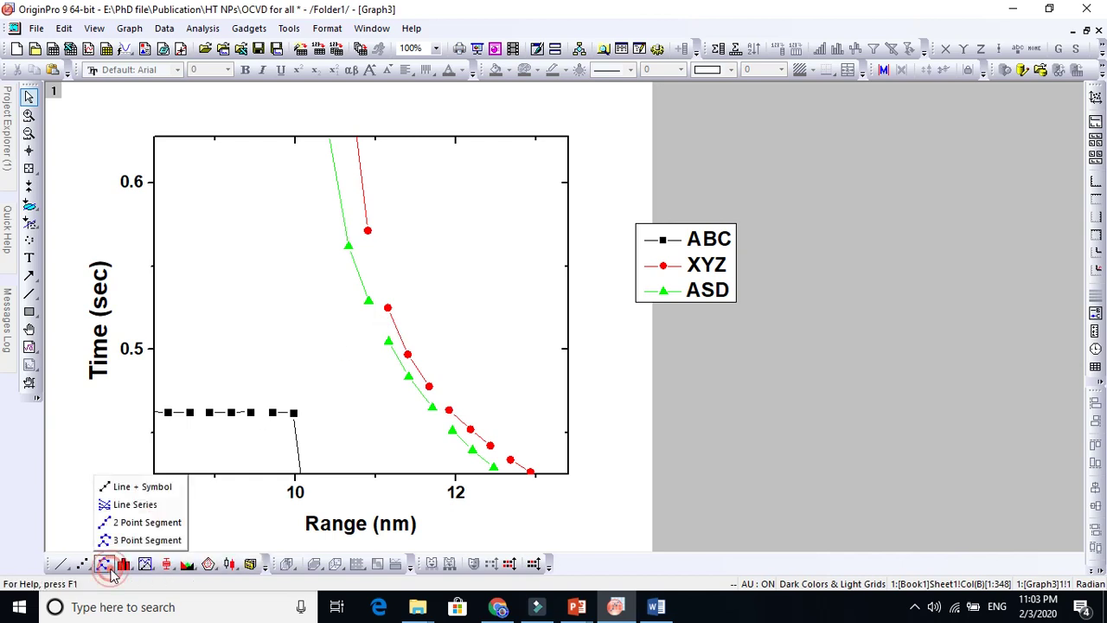
click(125, 490)
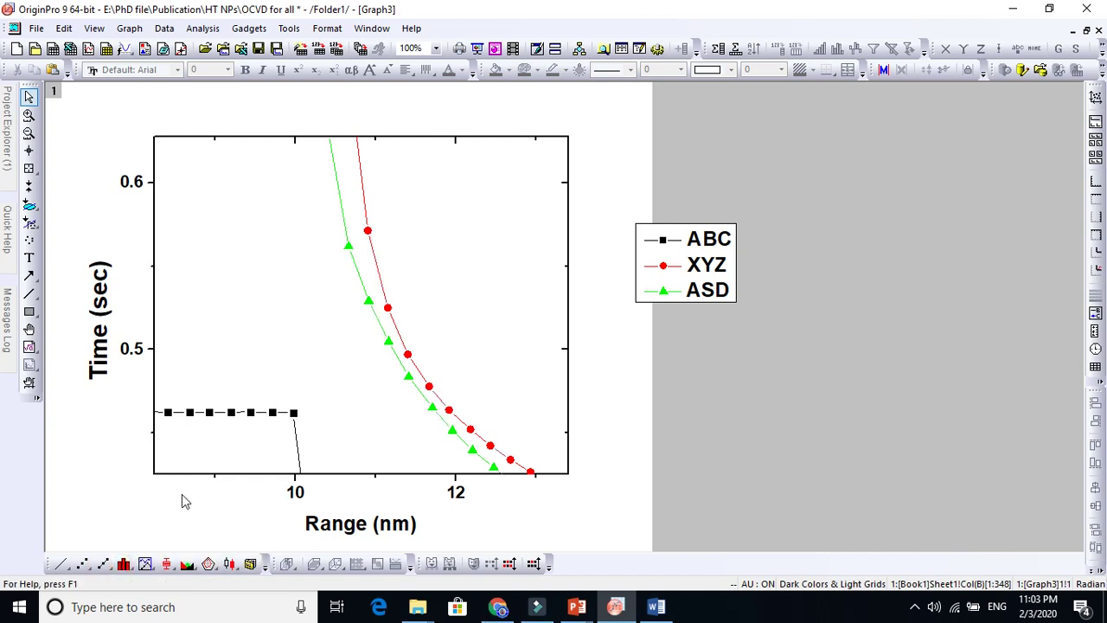
click(110, 566)
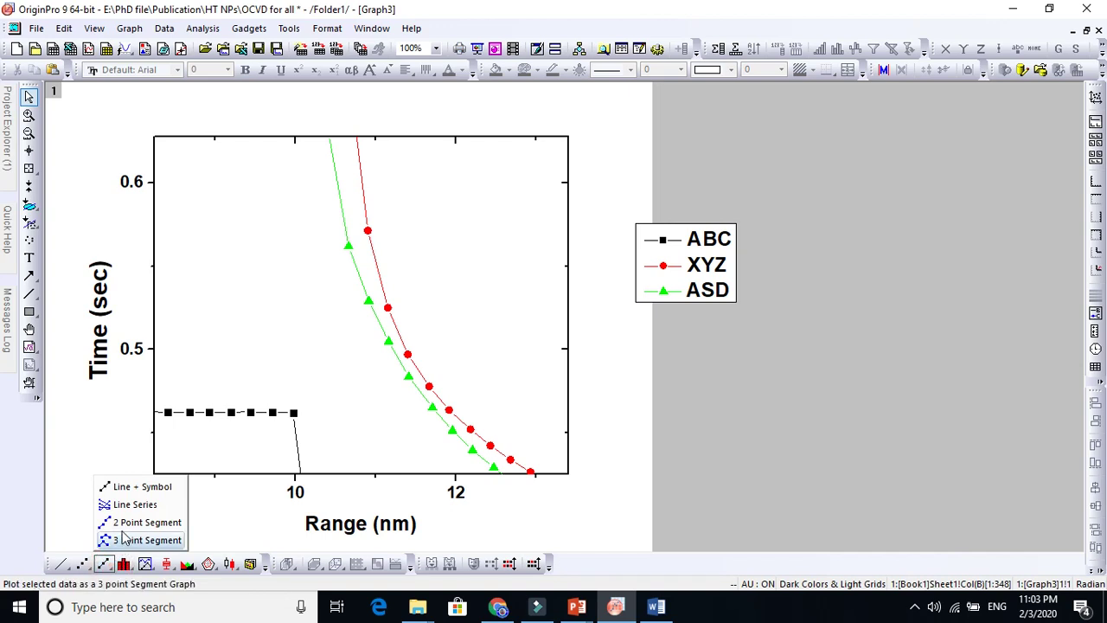
click(121, 519)
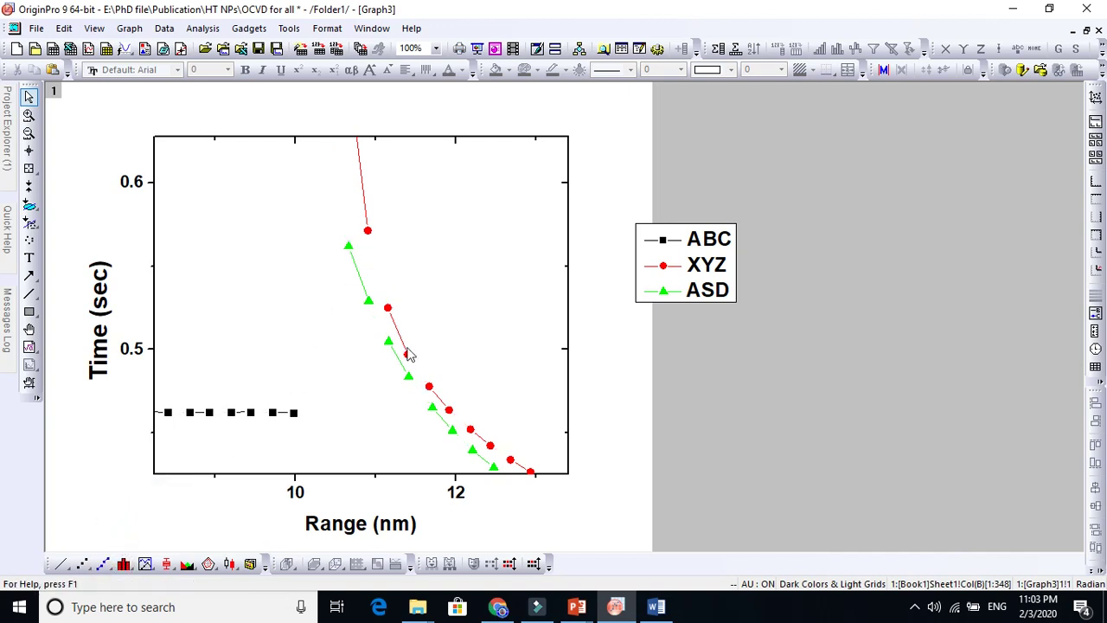
click(109, 566)
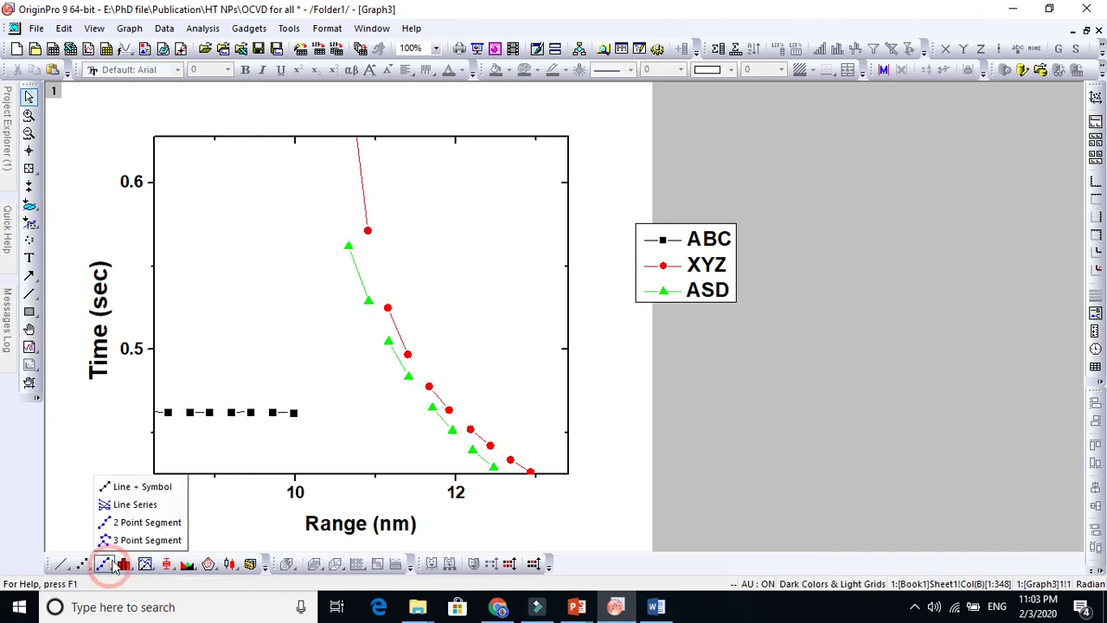
click(119, 540)
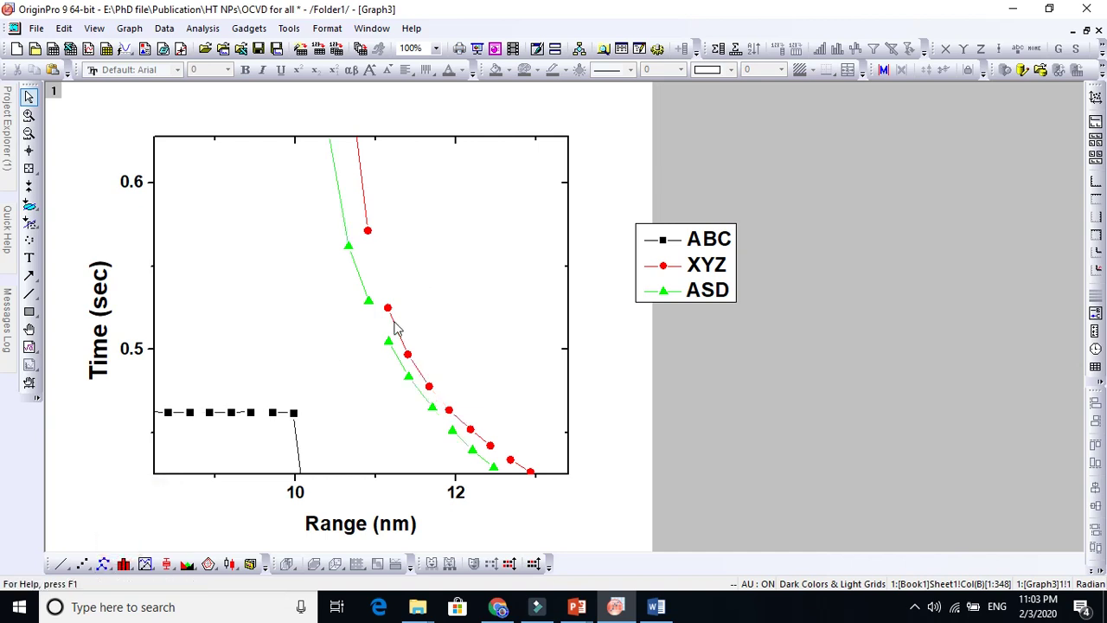
- Zoom out to the full 0–100 nm range and place the legend in the plot's upper middle
click(28, 134)
click(28, 134)
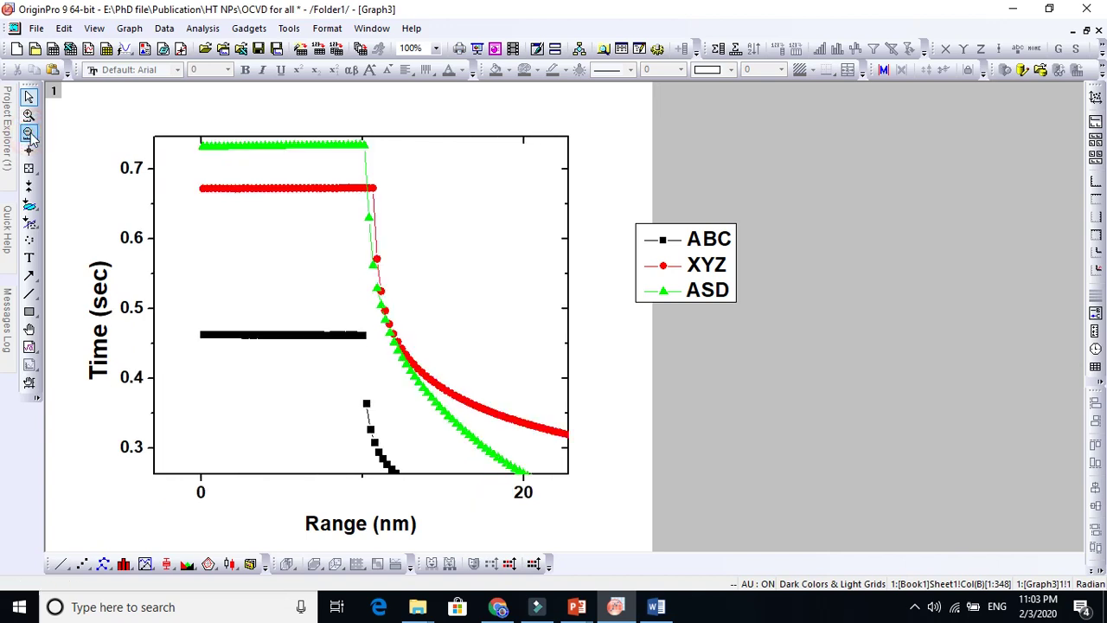
click(28, 134)
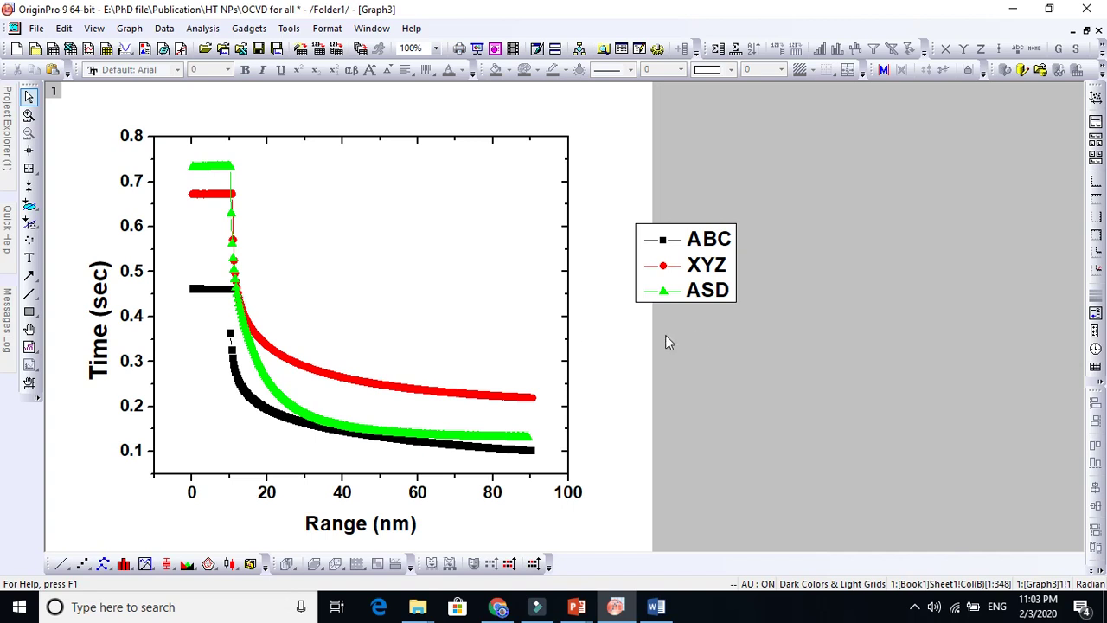
drag(717, 260, 430, 214)
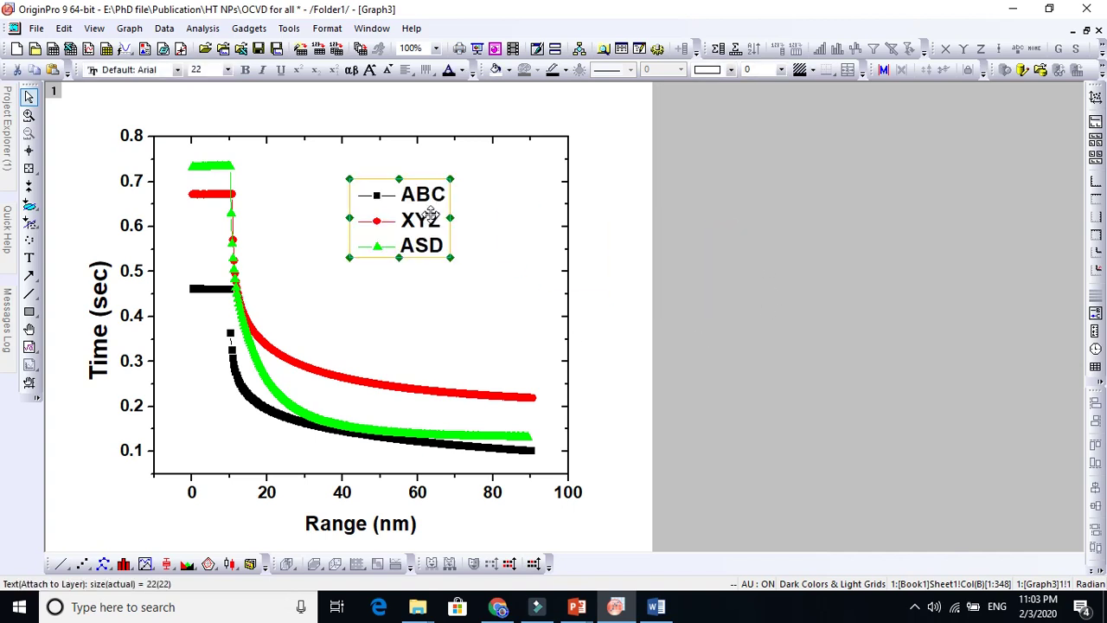
click(742, 284)
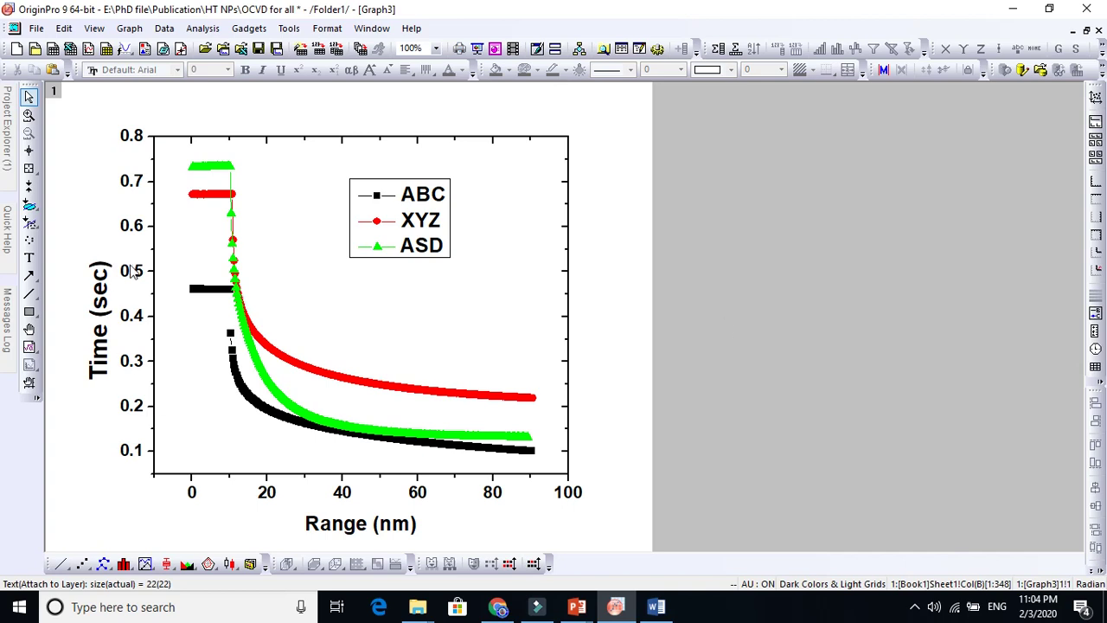
click(132, 272)
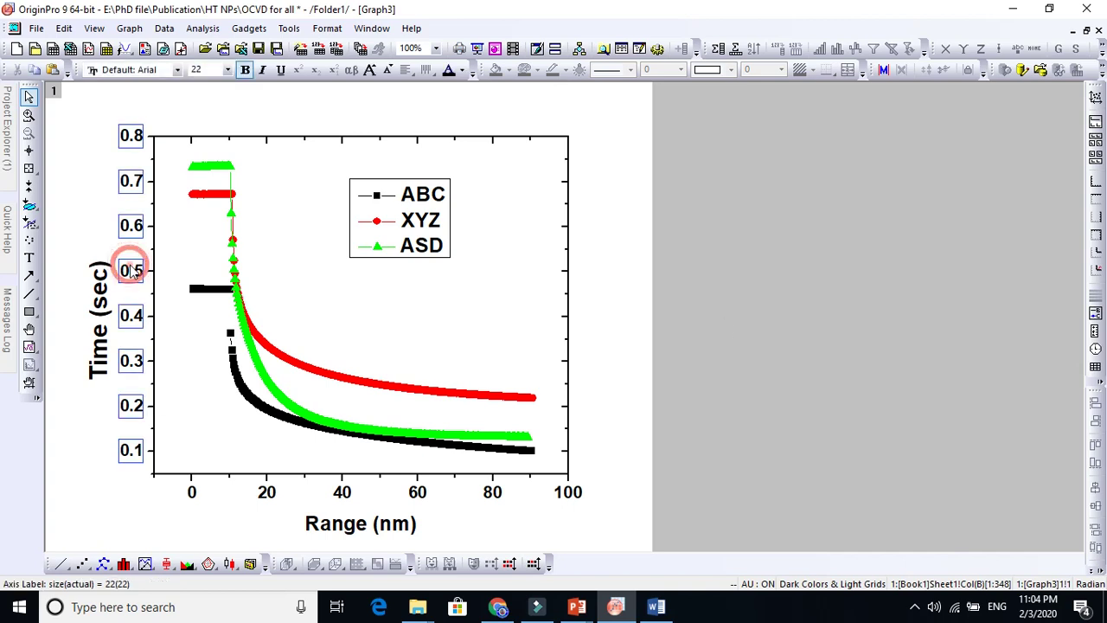
click(231, 172)
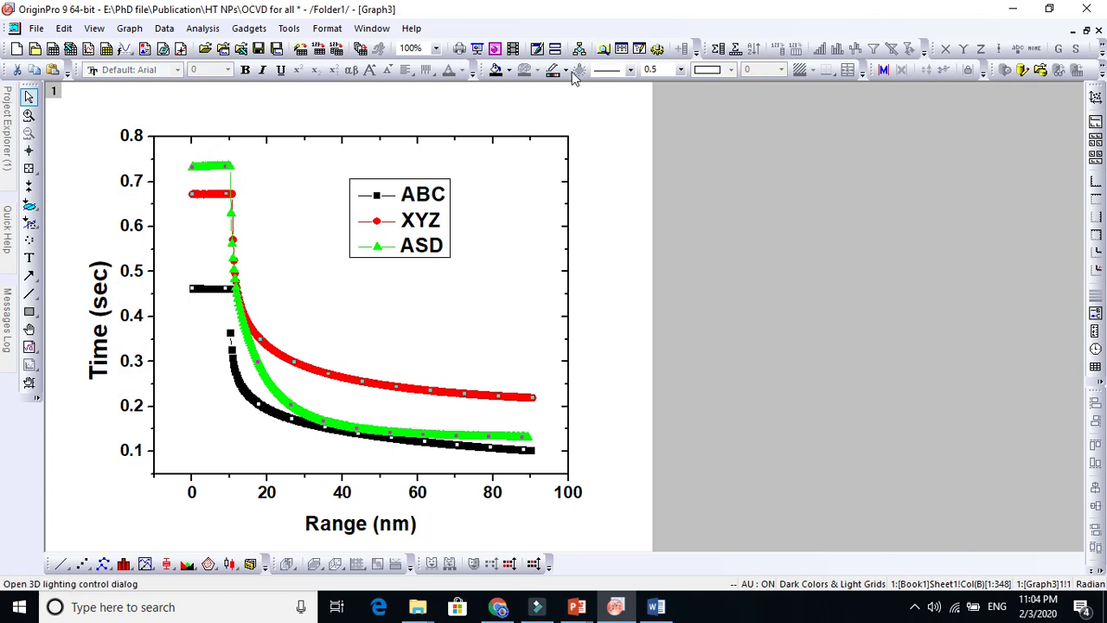
click(565, 70)
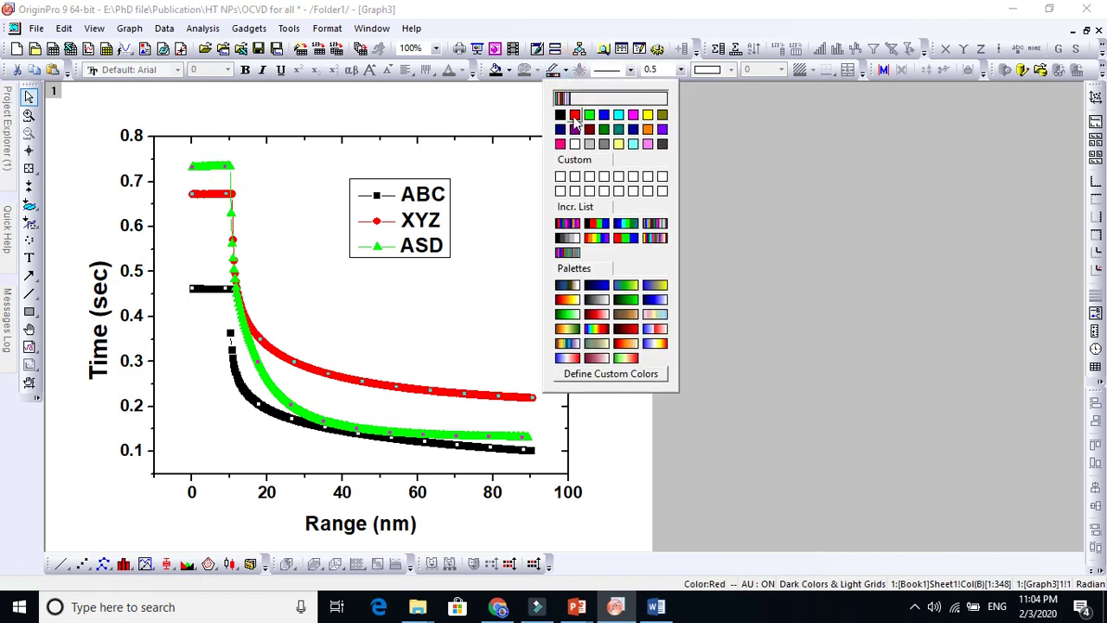
click(604, 115)
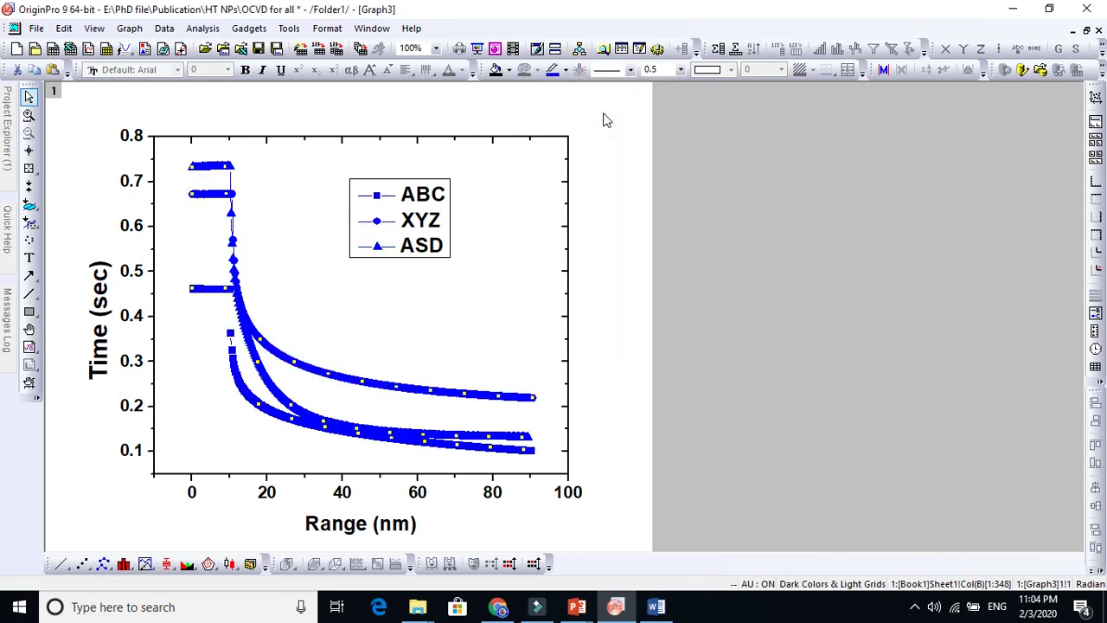
click(300, 223)
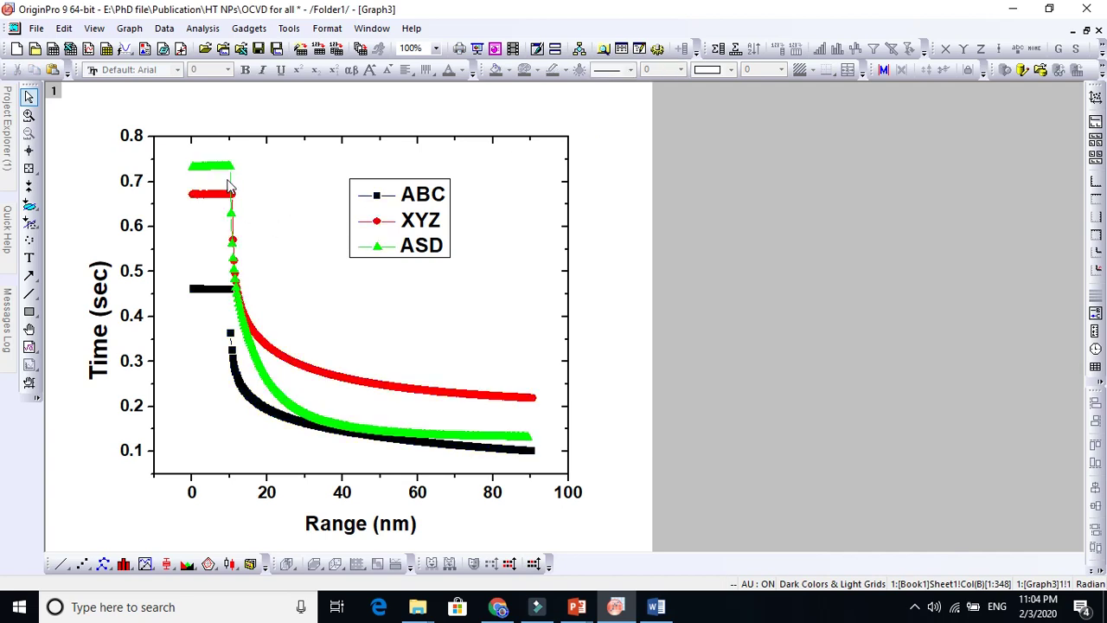
- Switch the plot's Group Edit Mode to Independent so each series can be styled separately
double_click(220, 171)
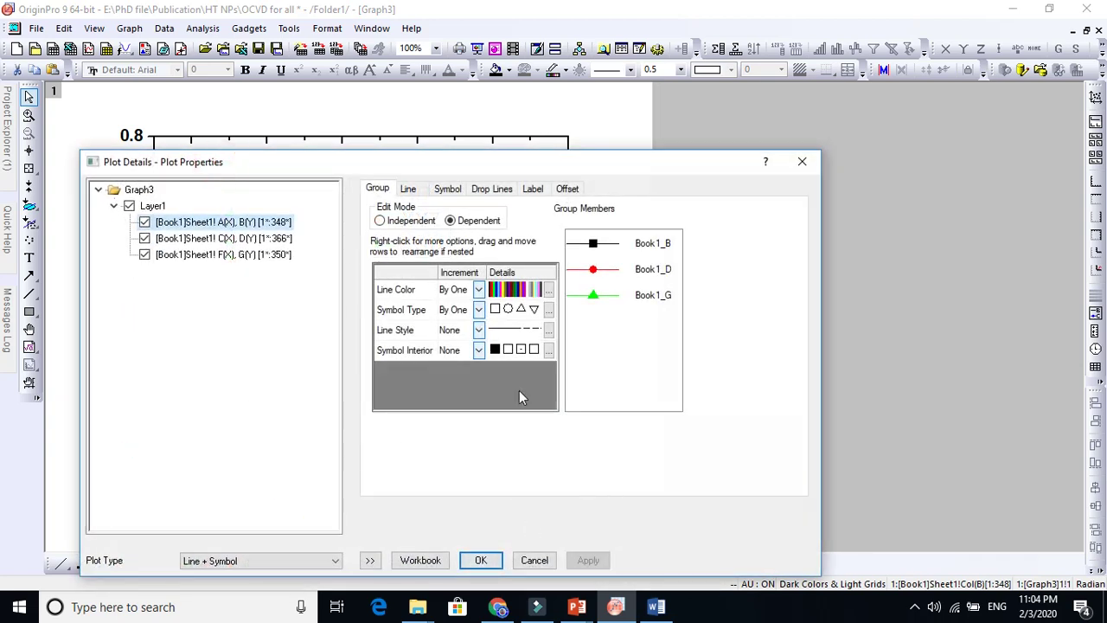
click(381, 223)
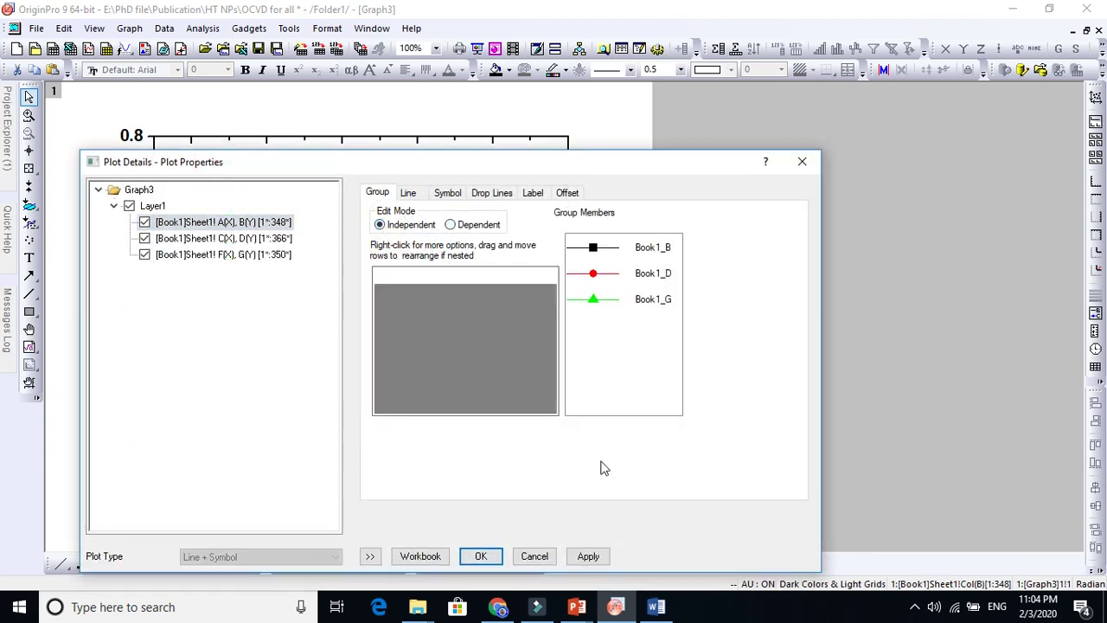
click(588, 556)
click(489, 556)
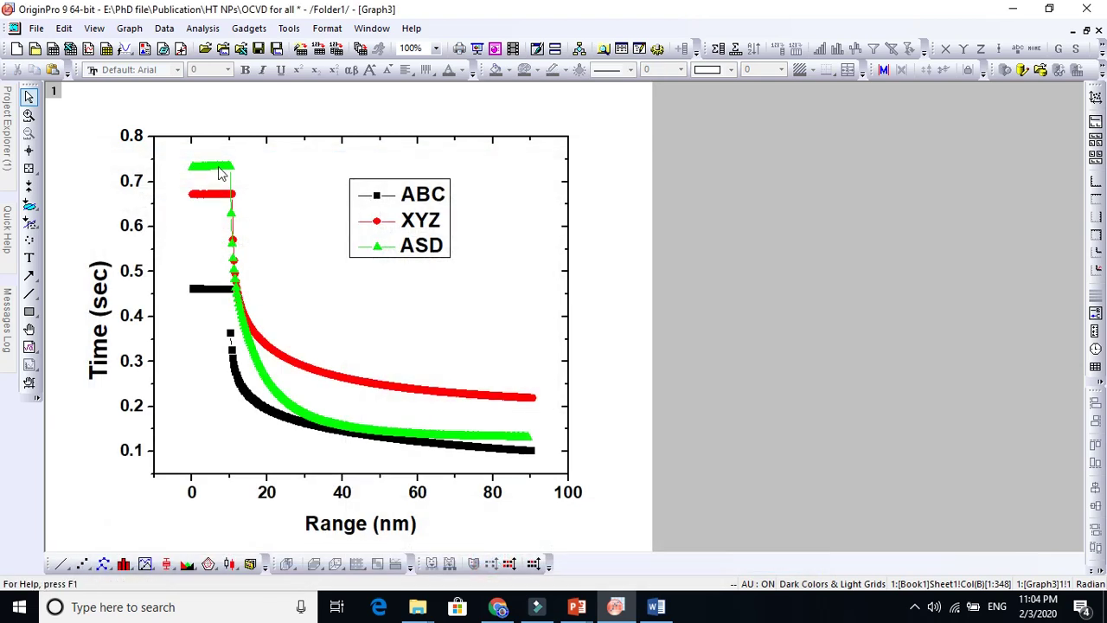
- Recolour the ASD curve dark cyan, after briefly trying navy
click(218, 173)
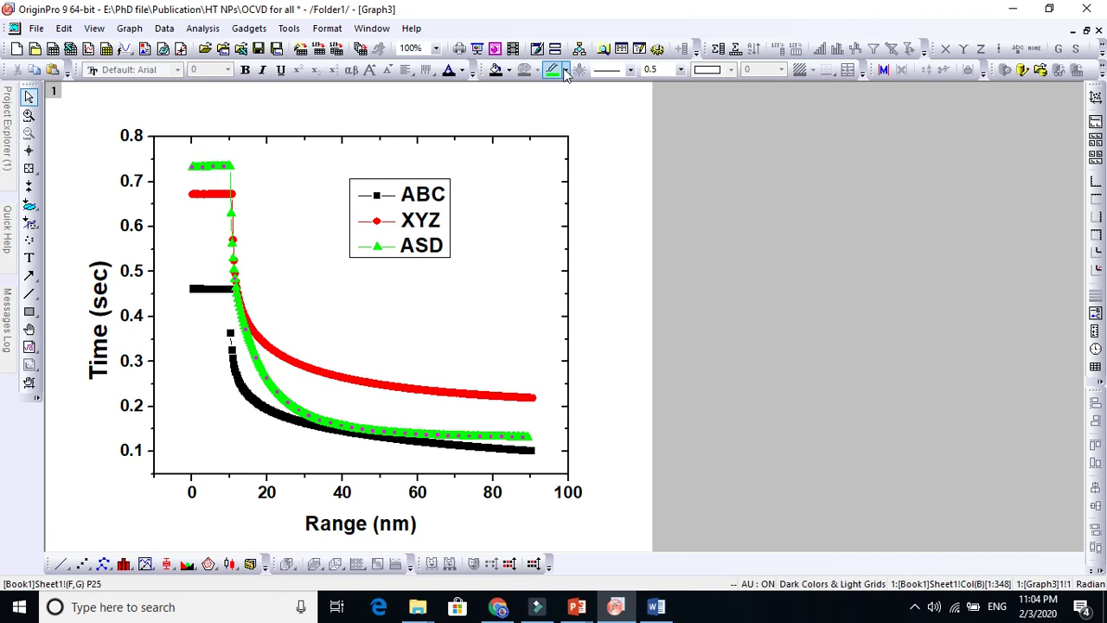
click(566, 70)
click(560, 111)
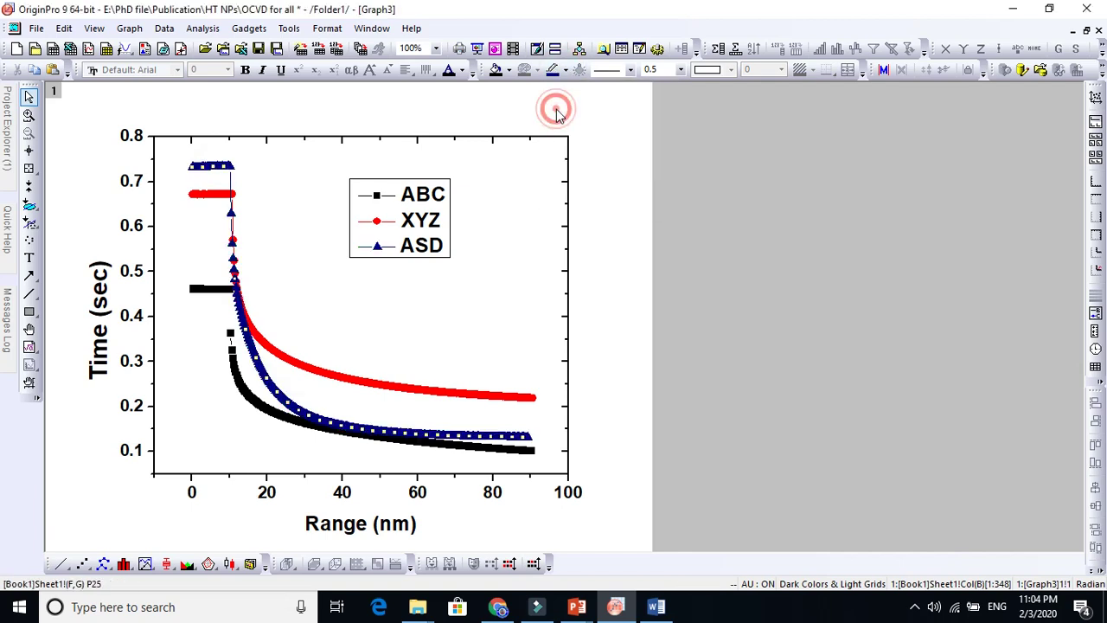
click(692, 249)
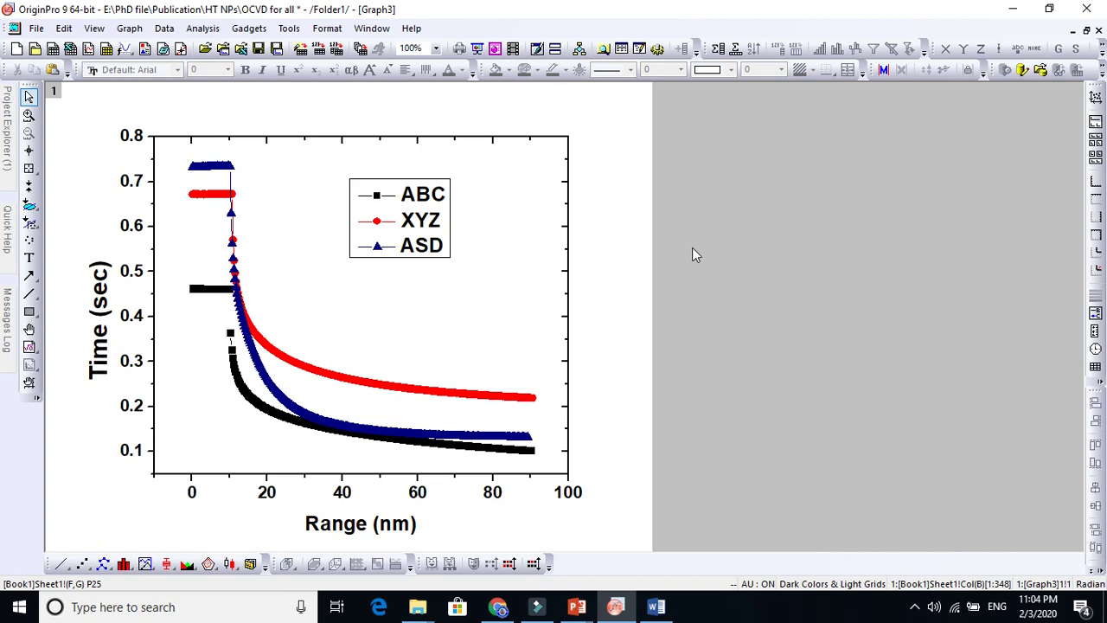
click(236, 278)
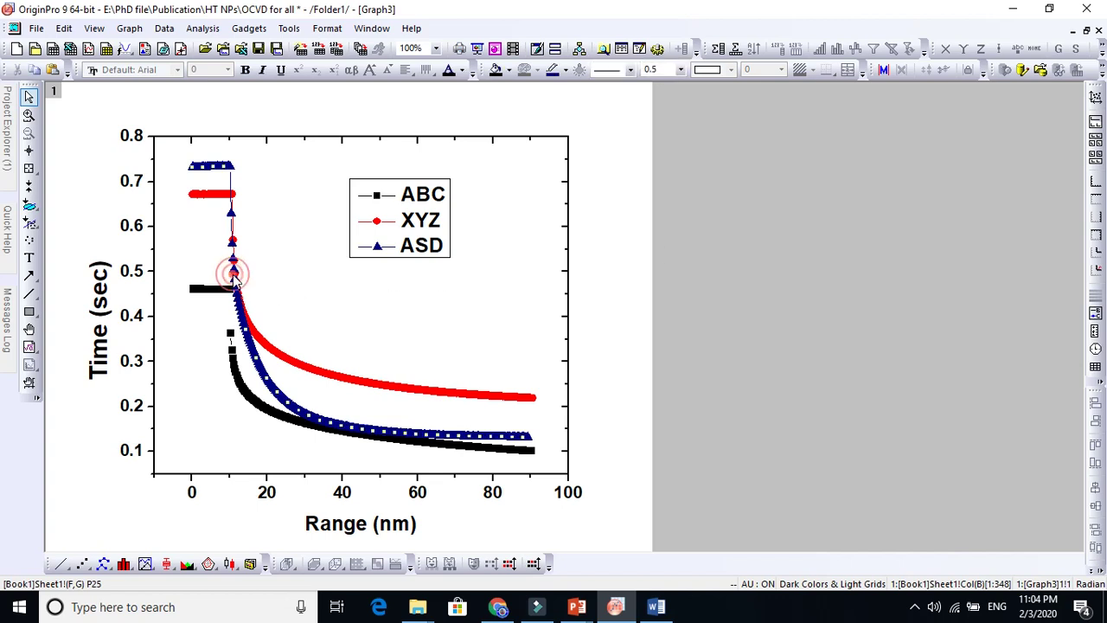
click(565, 71)
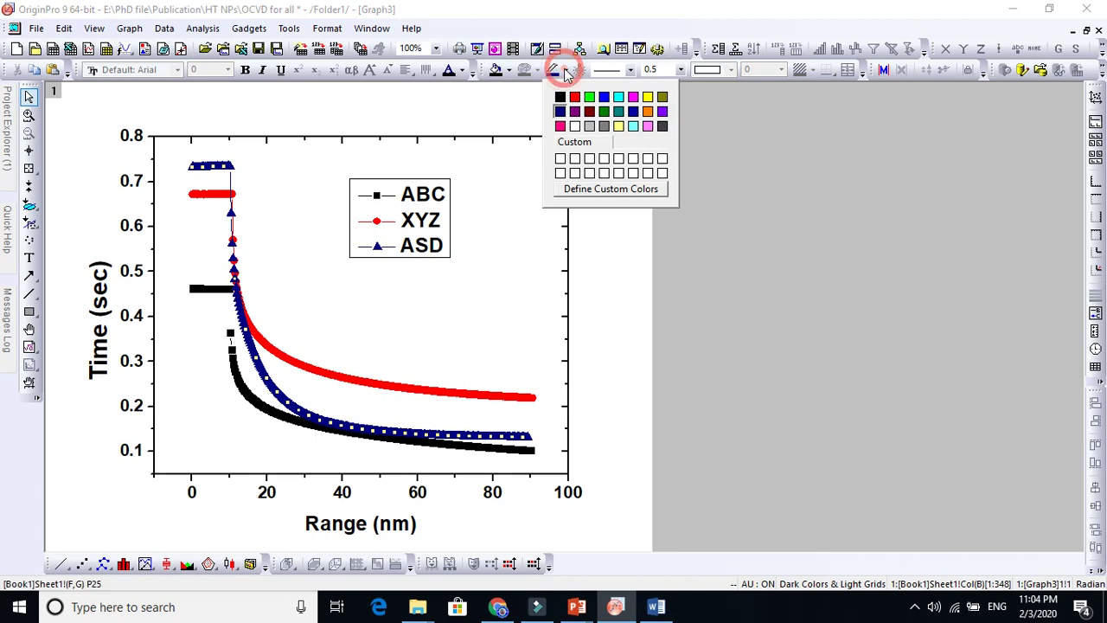
click(617, 112)
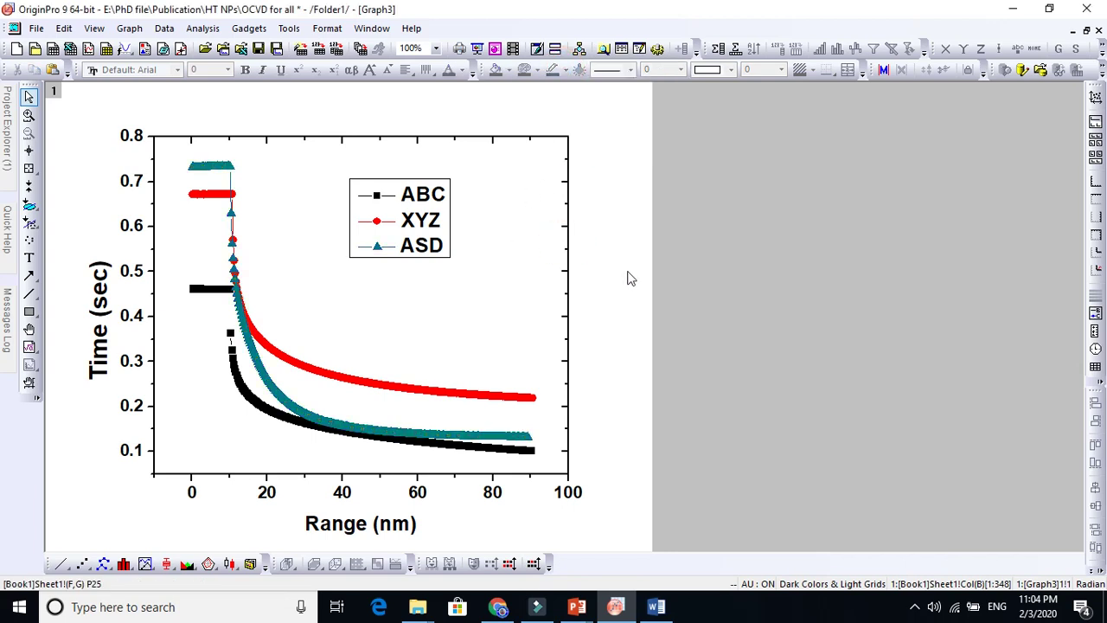
click(629, 275)
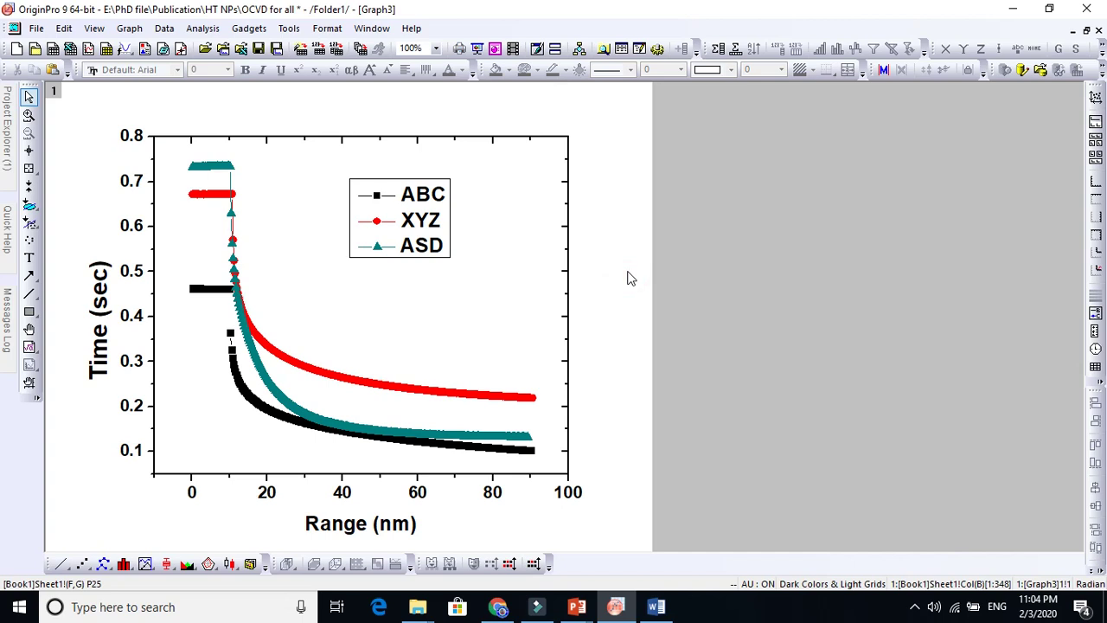